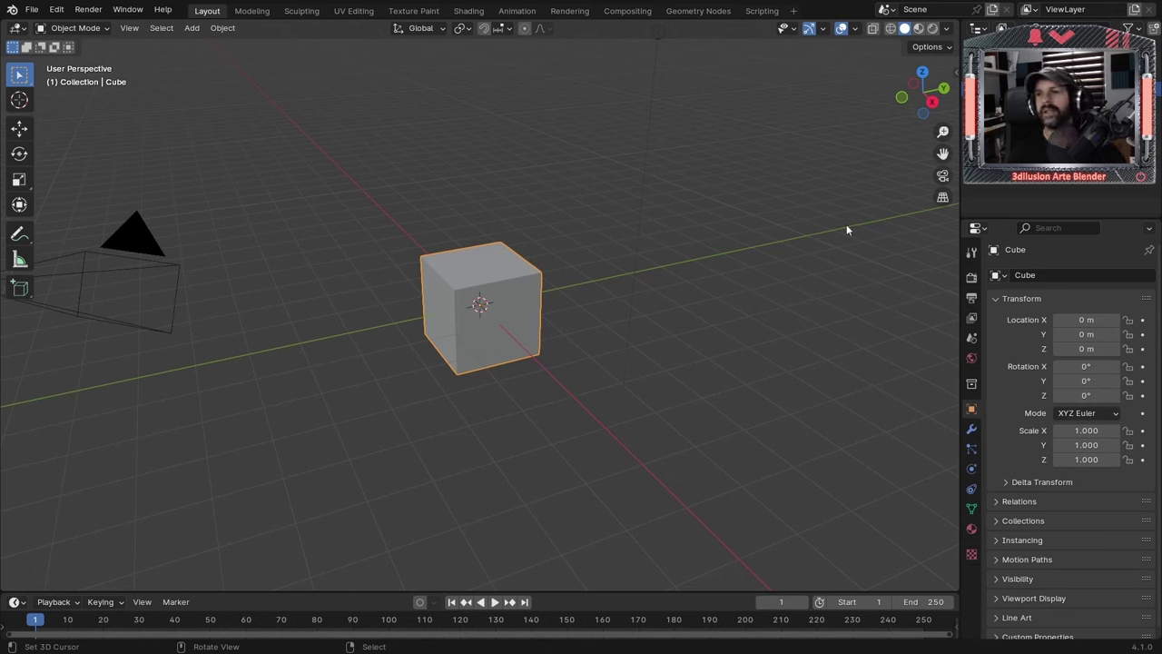
Set viewport lighting to MatCap and shade the cube glossy red, then darker red
left_click(946, 29)
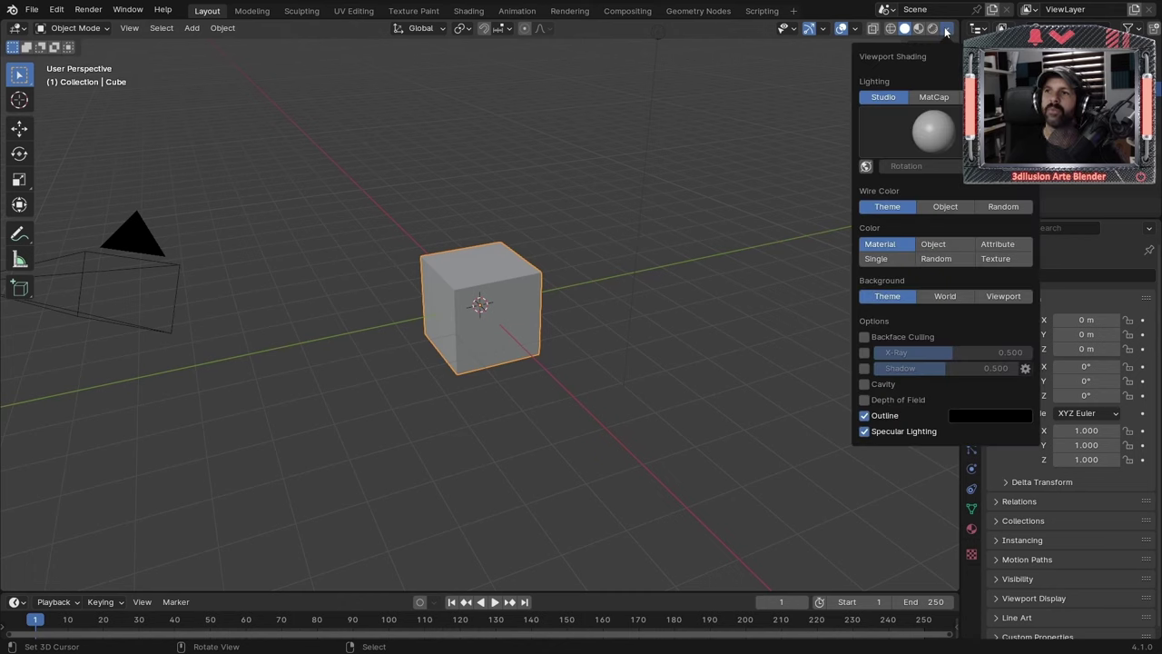
left_click(931, 98)
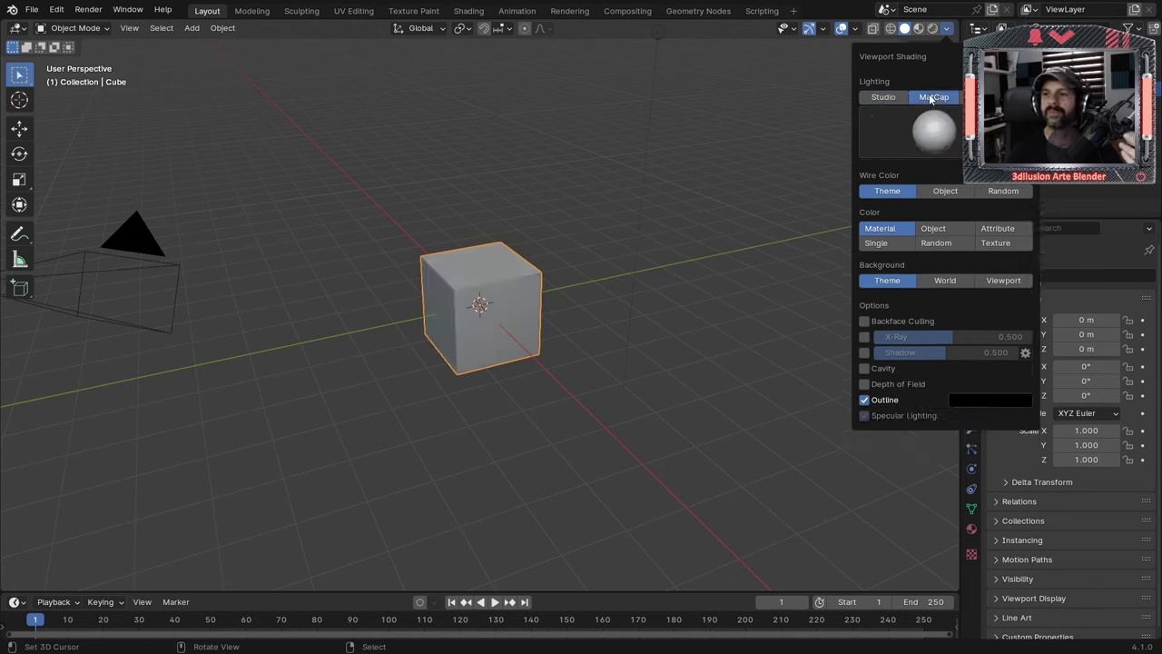
left_click(933, 132)
left_click(809, 271)
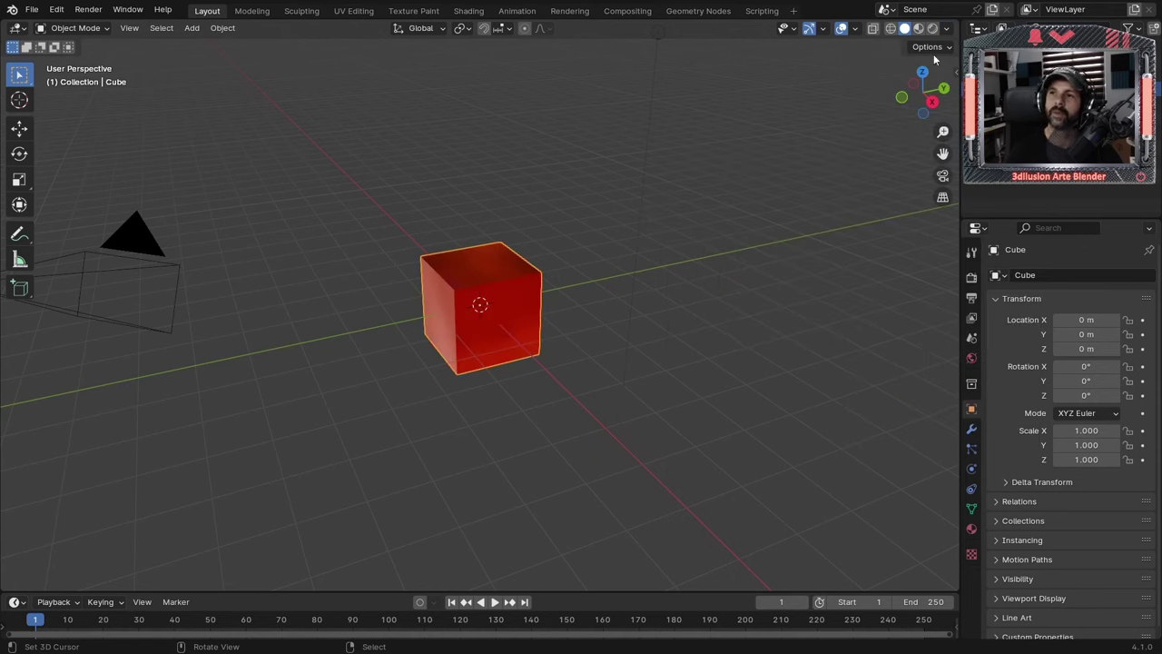
left_click(948, 28)
left_click(935, 132)
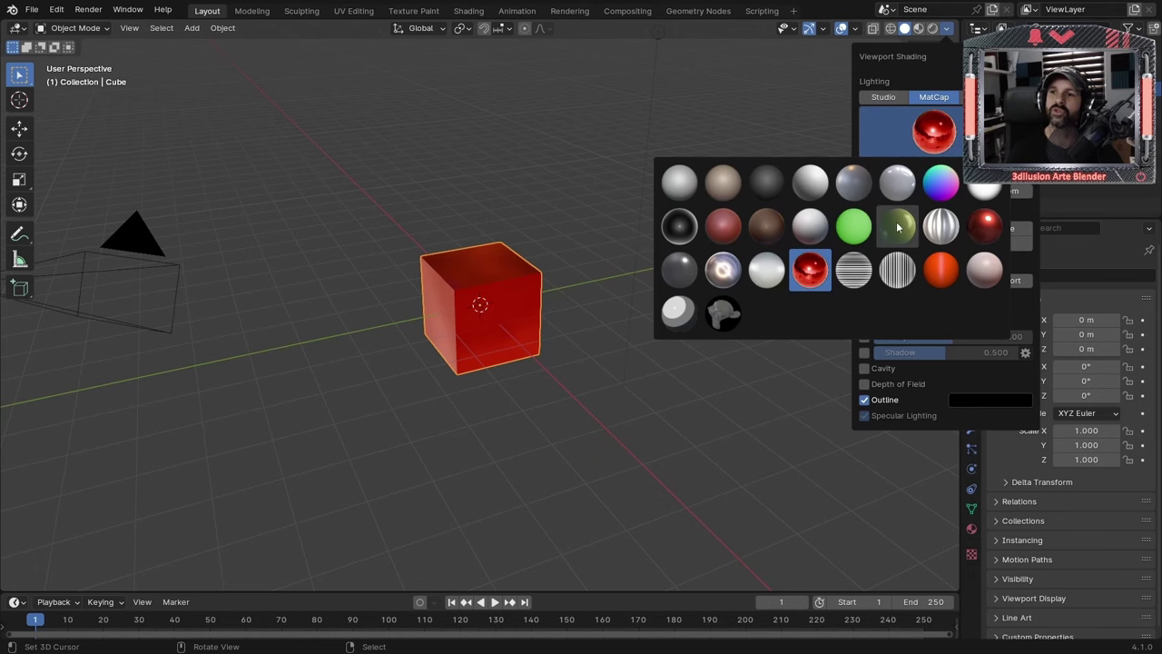
left_click(984, 226)
Zoom and orbit to see the dark red cube's front, top and sides, then show the MatCap grid
scroll(480, 303, "up", 3)
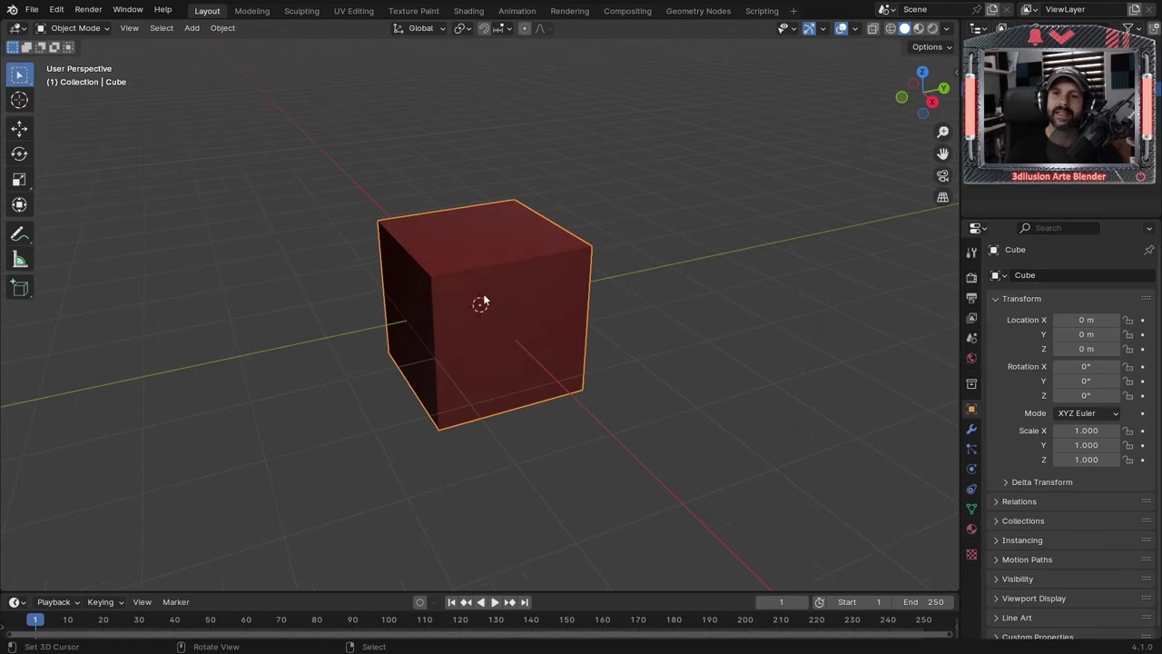
scroll(479, 304, "up", 2)
mouse_move(467, 304)
middle_mouse_down()
mouse_move(657, 245)
mouse_move(554, 260)
mouse_move(477, 301)
mouse_move(390, 321)
middle_mouse_up()
mouse_move(593, 367)
middle_mouse_down()
mouse_move(539, 314)
mouse_move(520, 313)
middle_mouse_up()
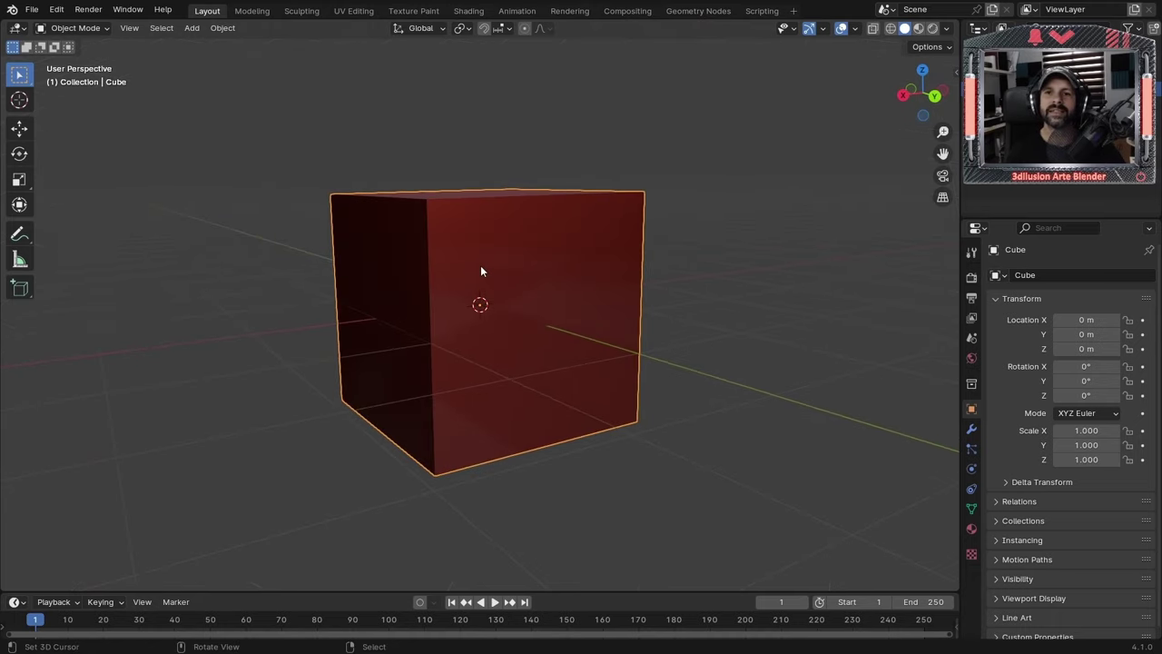
mouse_move(480, 267)
middle_mouse_down()
mouse_move(623, 317)
mouse_move(724, 284)
middle_mouse_up()
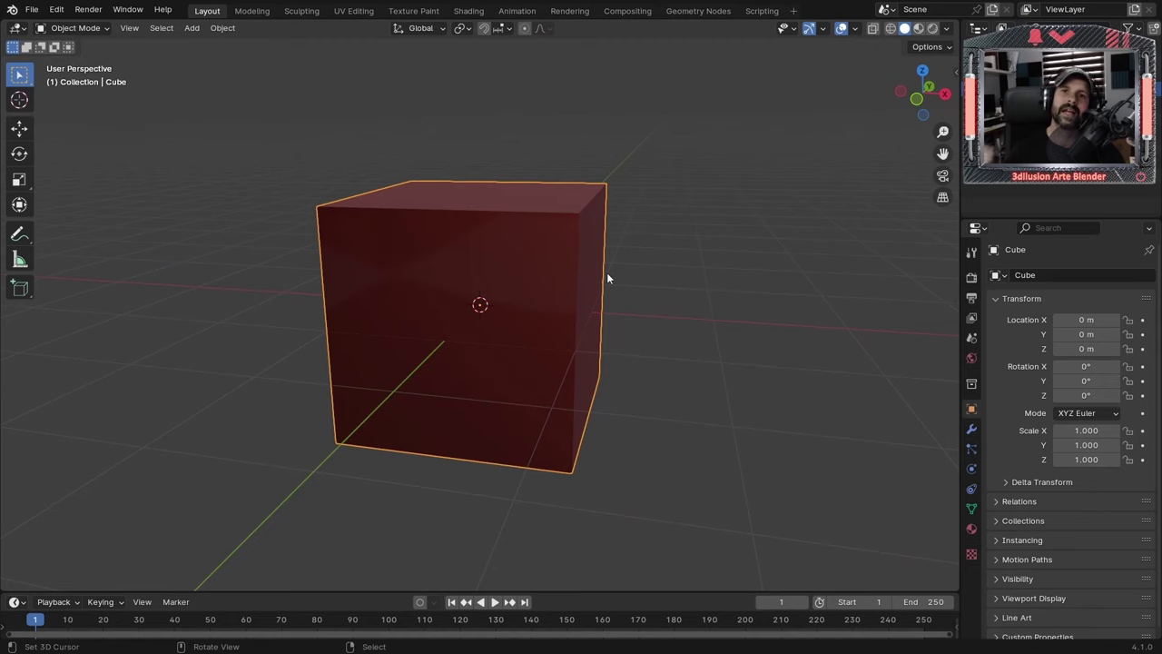
mouse_move(587, 294)
middle_mouse_down()
mouse_move(579, 285)
mouse_move(508, 299)
mouse_move(511, 282)
mouse_move(586, 330)
mouse_move(581, 309)
middle_mouse_up()
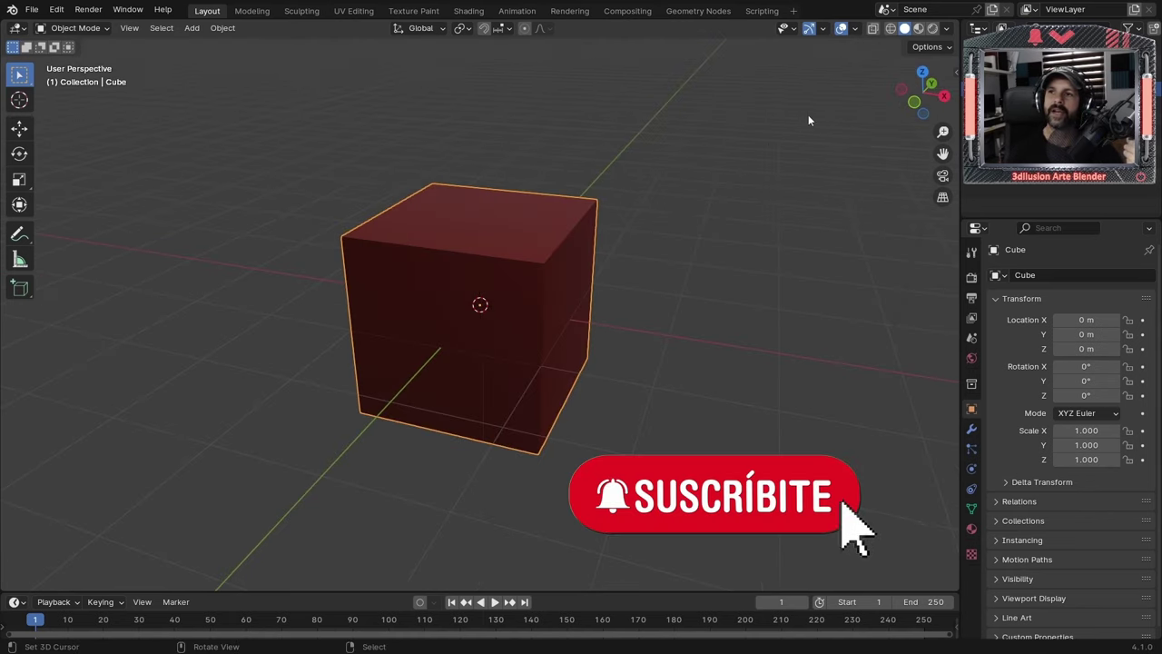
left_click(946, 28)
left_click(933, 134)
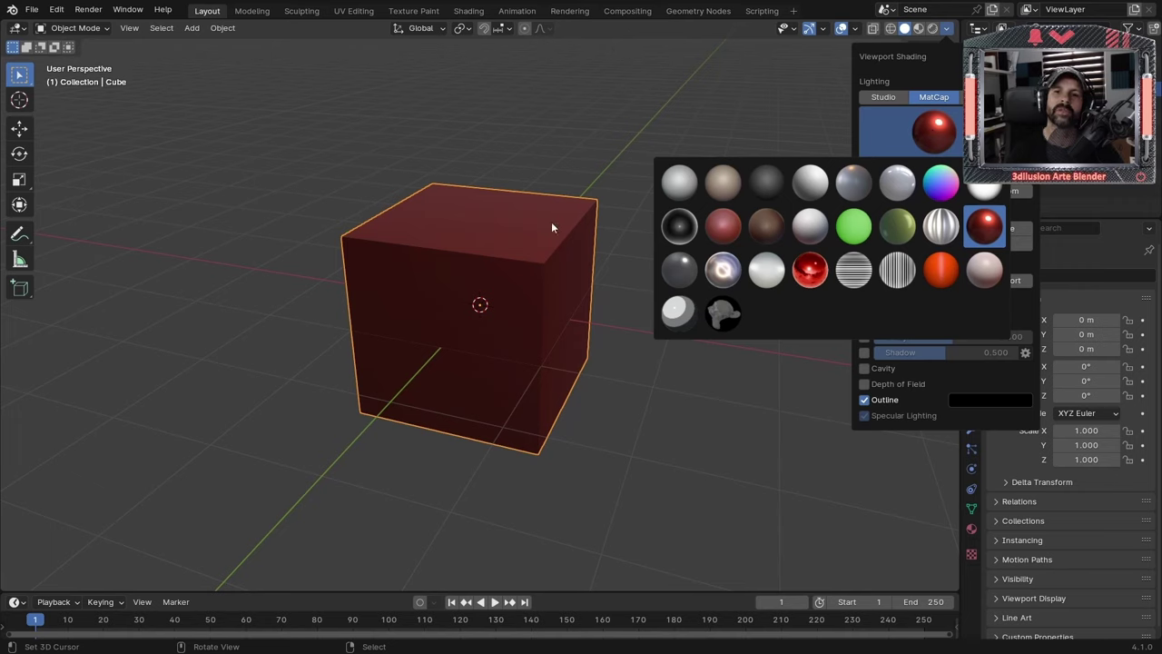
Swap the cube's red matcap for the near-black matcap and view it from the front
left_click(544, 266)
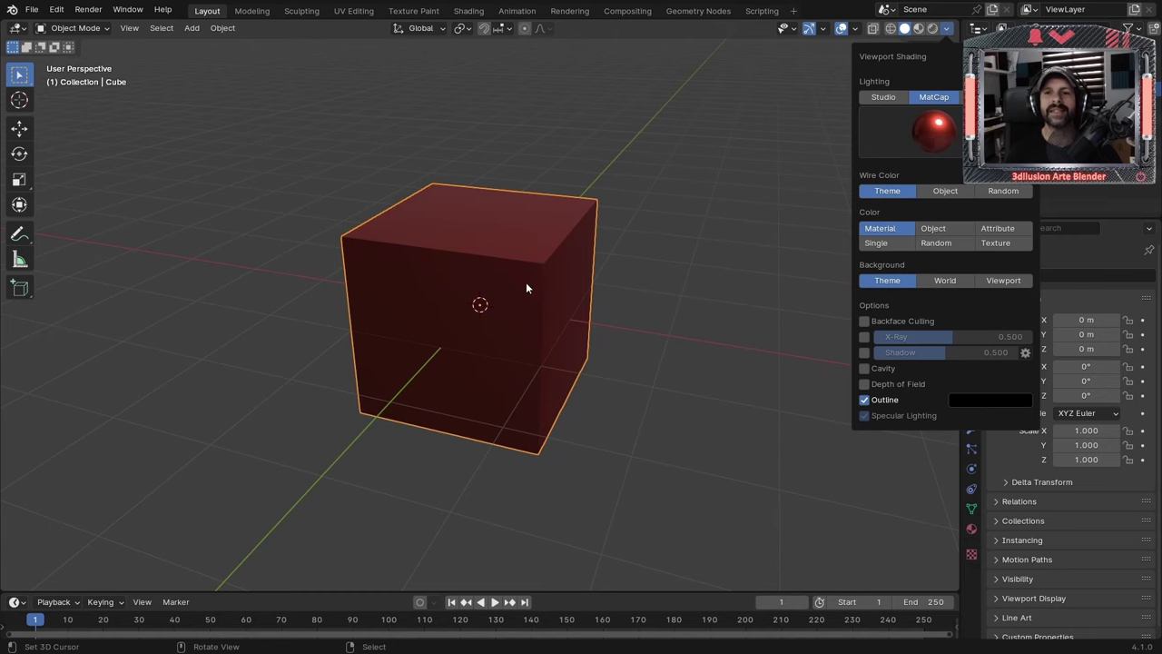
middle_click_drag(537, 282, 559, 290)
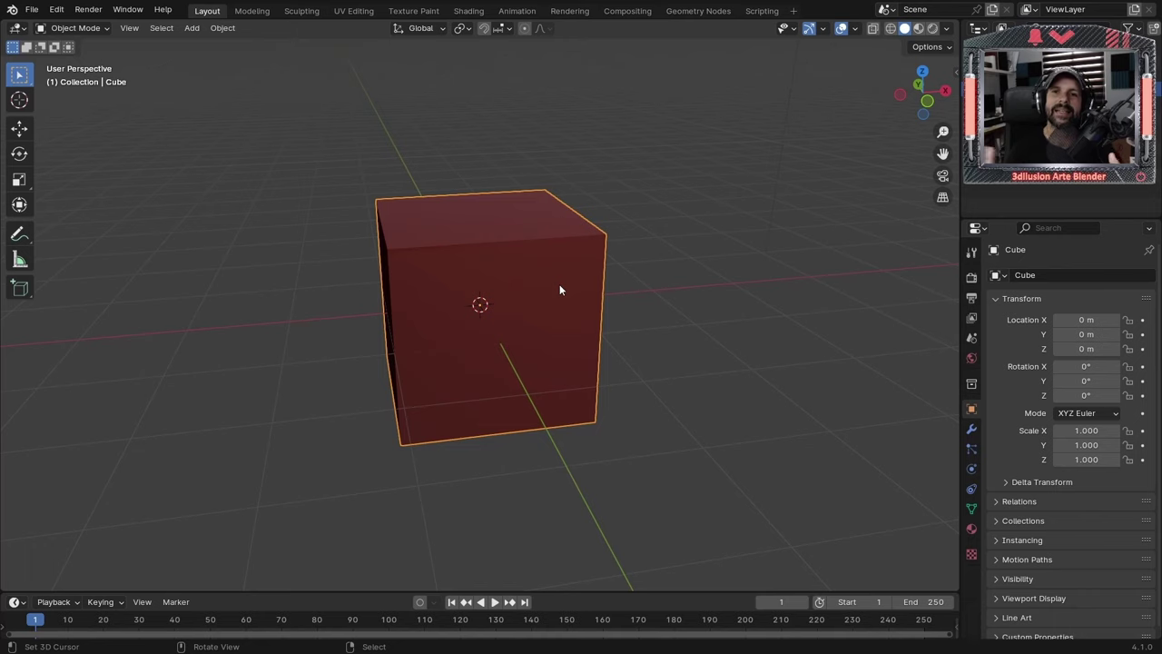
left_click(945, 30)
left_click(927, 130)
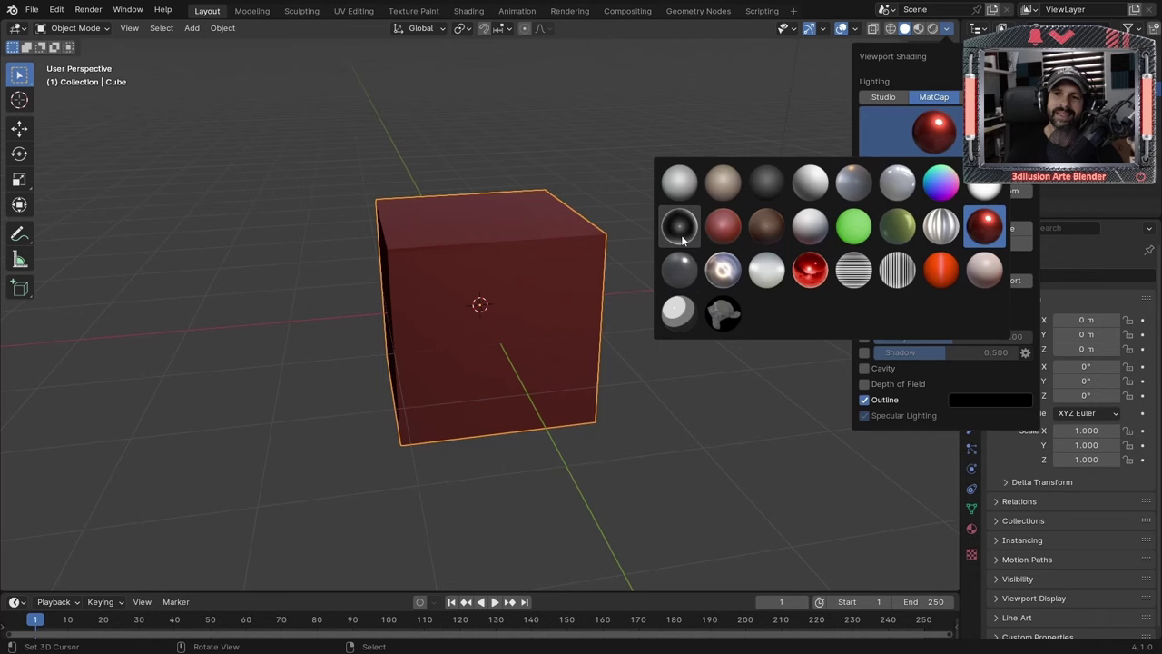
left_click(681, 266)
mouse_move(543, 302)
middle_mouse_down()
mouse_move(680, 298)
mouse_move(598, 303)
middle_mouse_up()
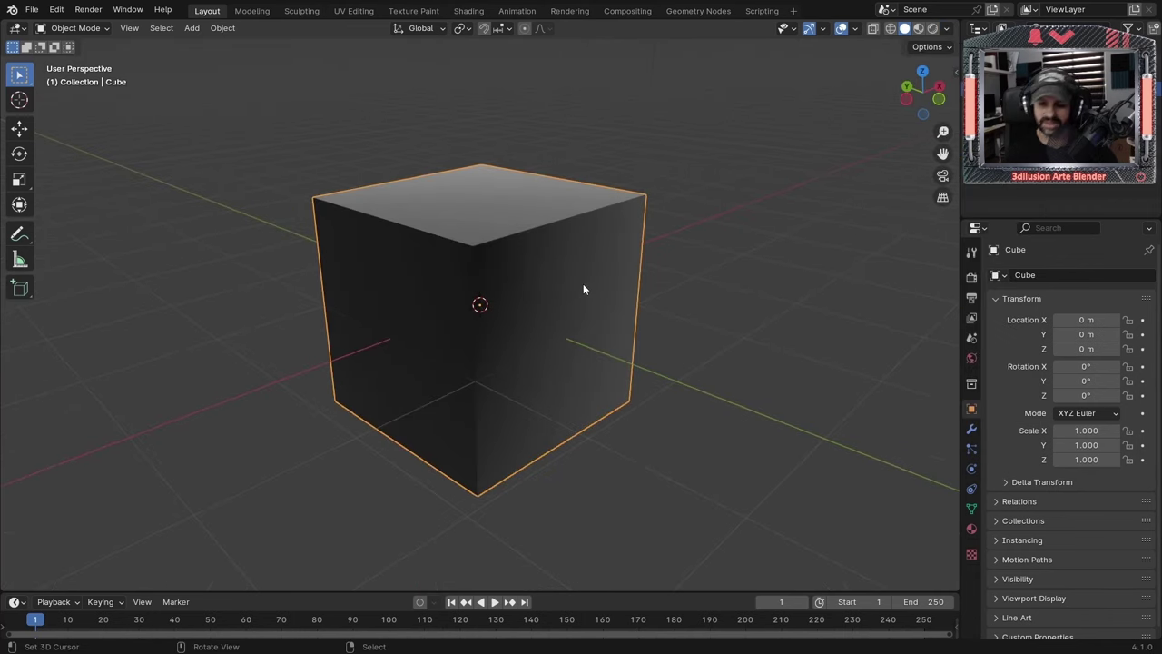
Delete the cube and add a Suzanne monkey head
key("Delete")
key("shift+a")
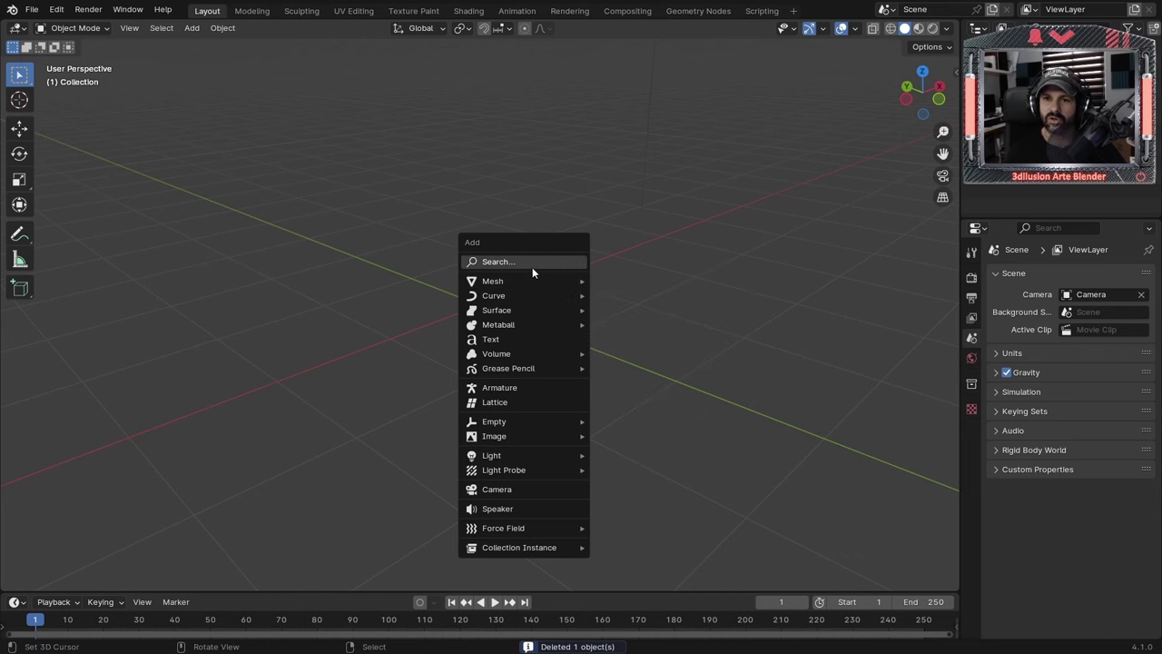
left_click(627, 415)
Shade Suzanne smooth, subdivide it with Ctrl+2, and orbit to a three-quarter view
right_click(533, 307)
left_click(534, 305)
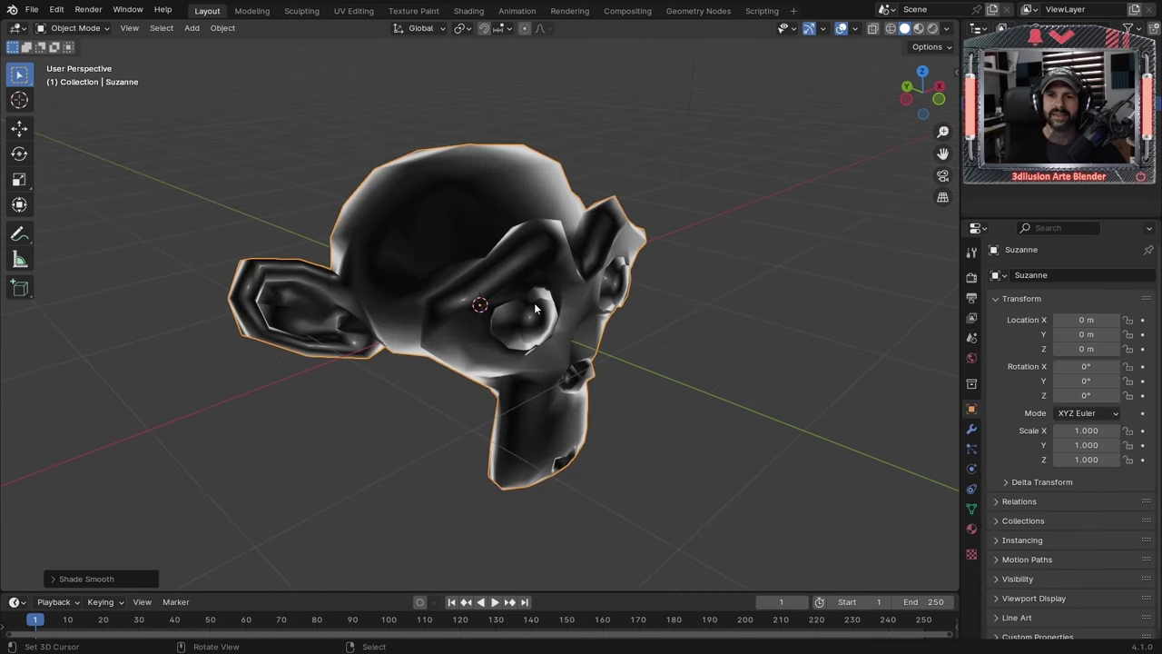
key("ctrl+2")
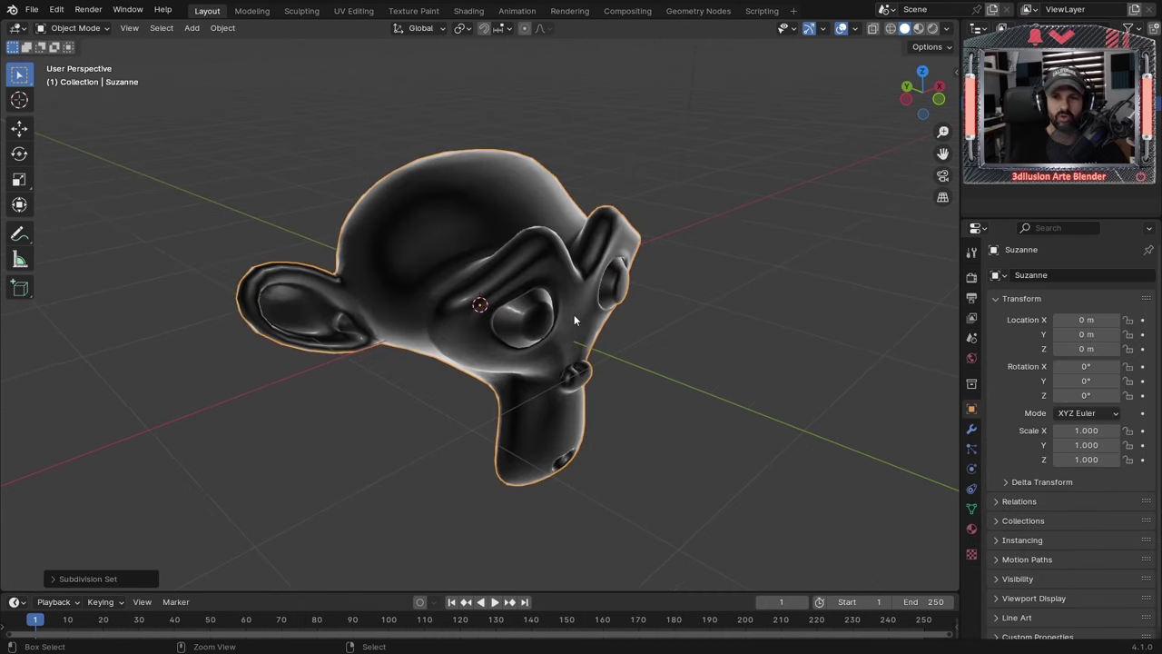
middle_click_drag(575, 295, 568, 294)
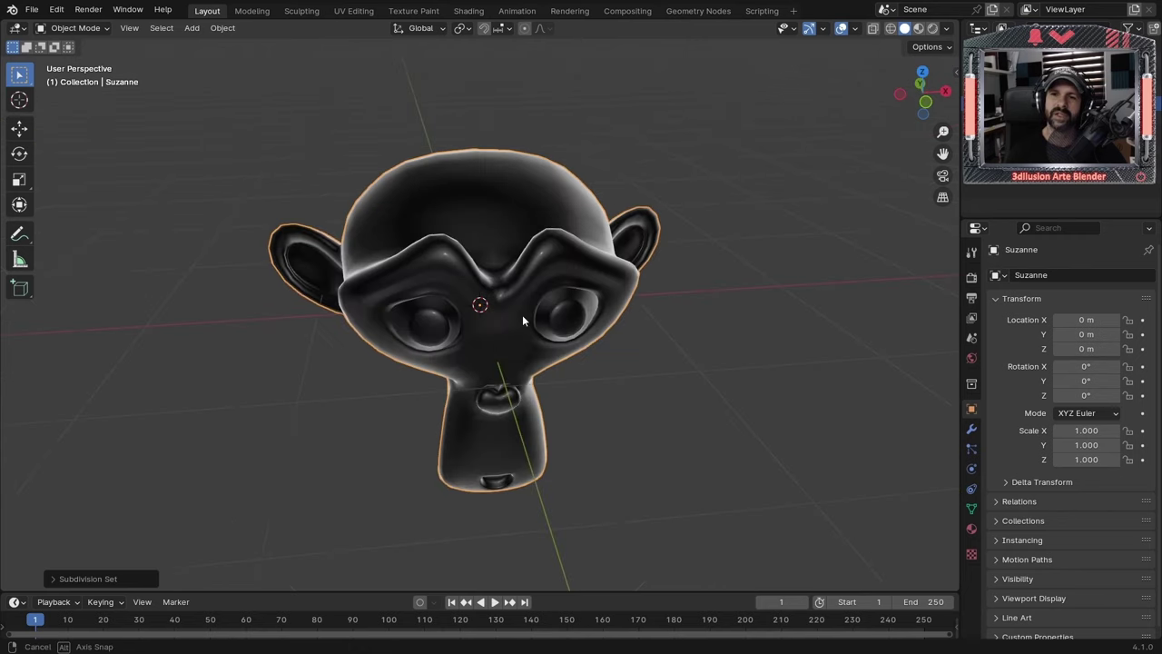
key("Tab")
key("Tab")
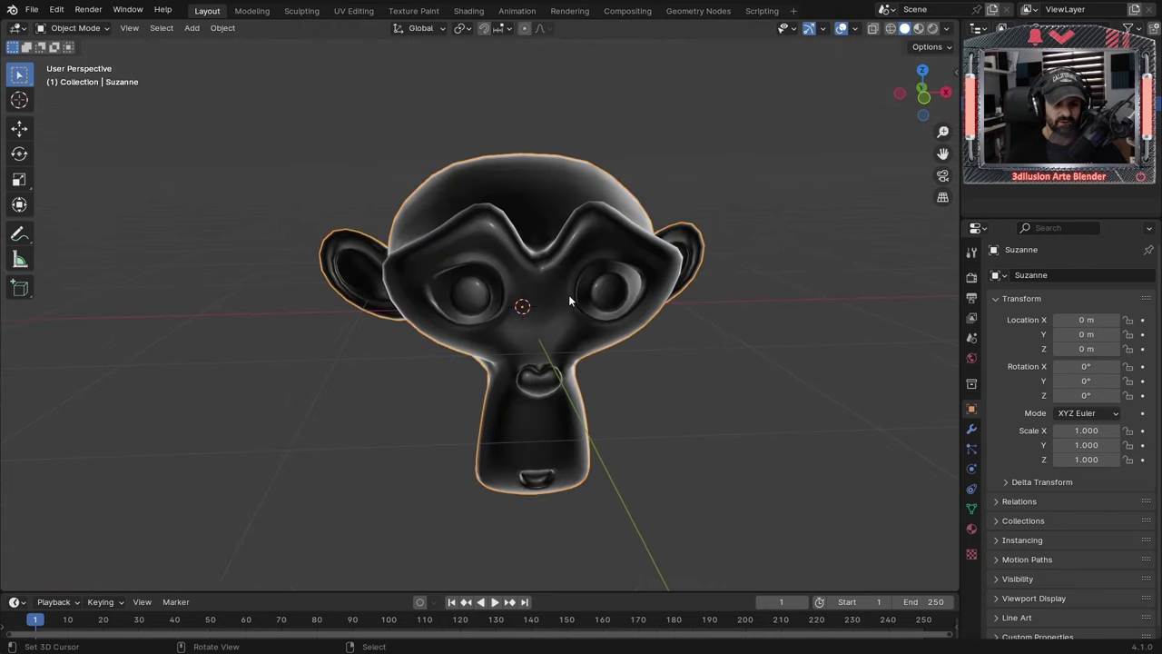
right_click(569, 296)
middle_click_drag(569, 296, 576, 298)
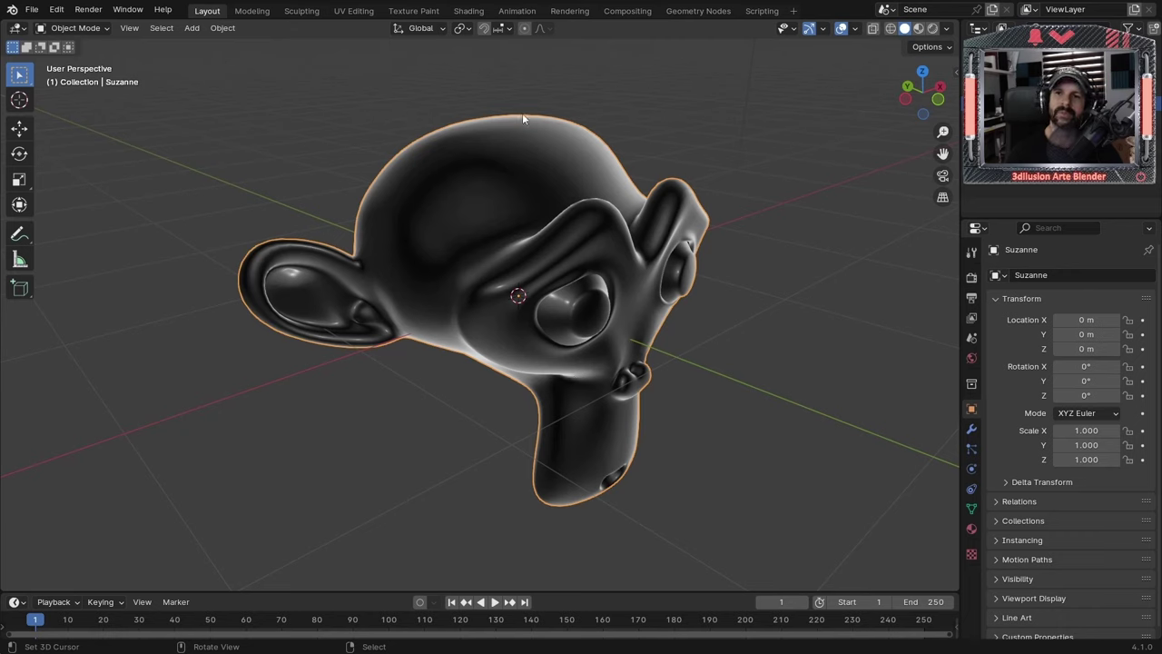
Turn on X-Ray at 0.500 so Suzanne looks semi-transparent, then orbit around it
left_click(947, 28)
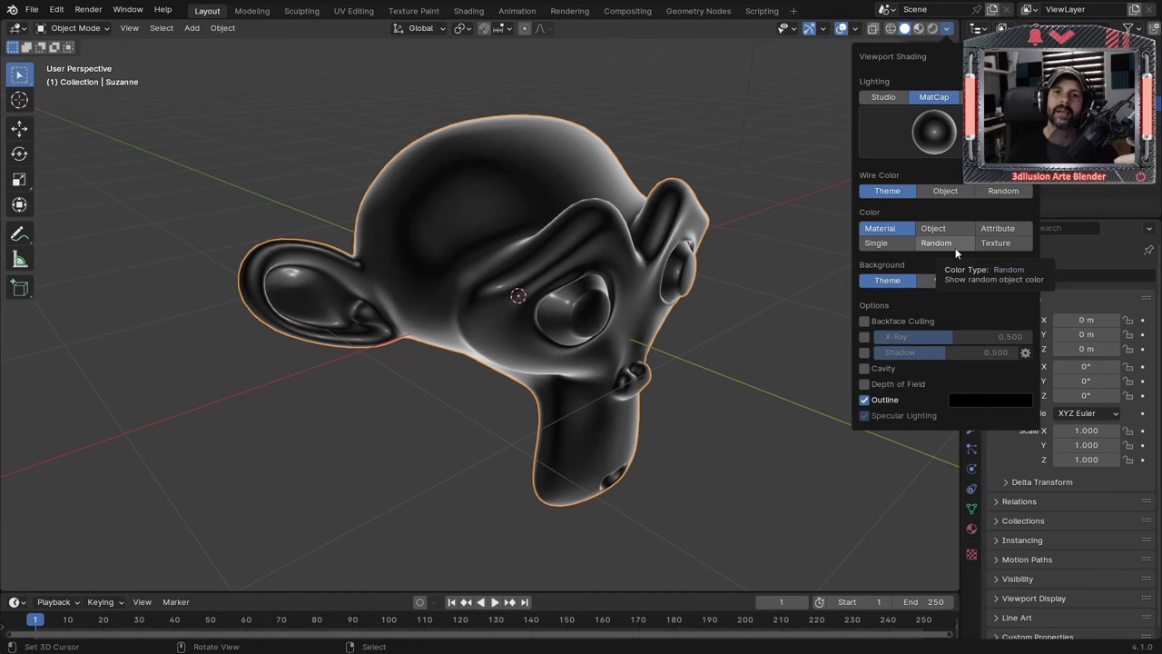
left_click(865, 336)
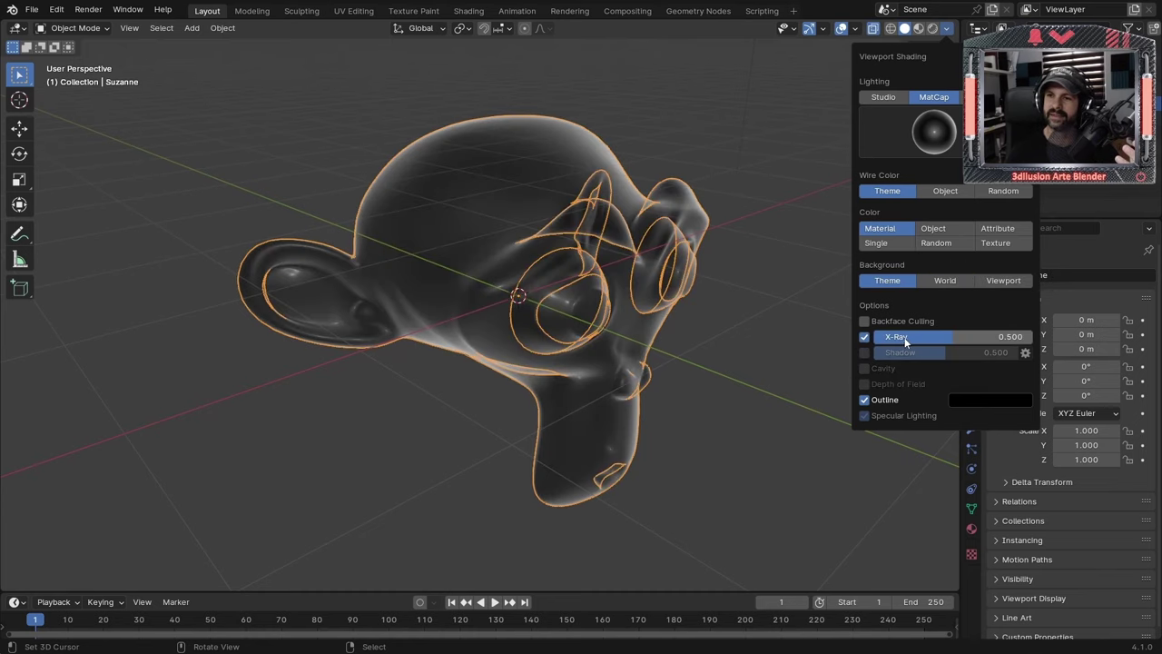
left_click(764, 194)
middle_click_drag(764, 194, 783, 266)
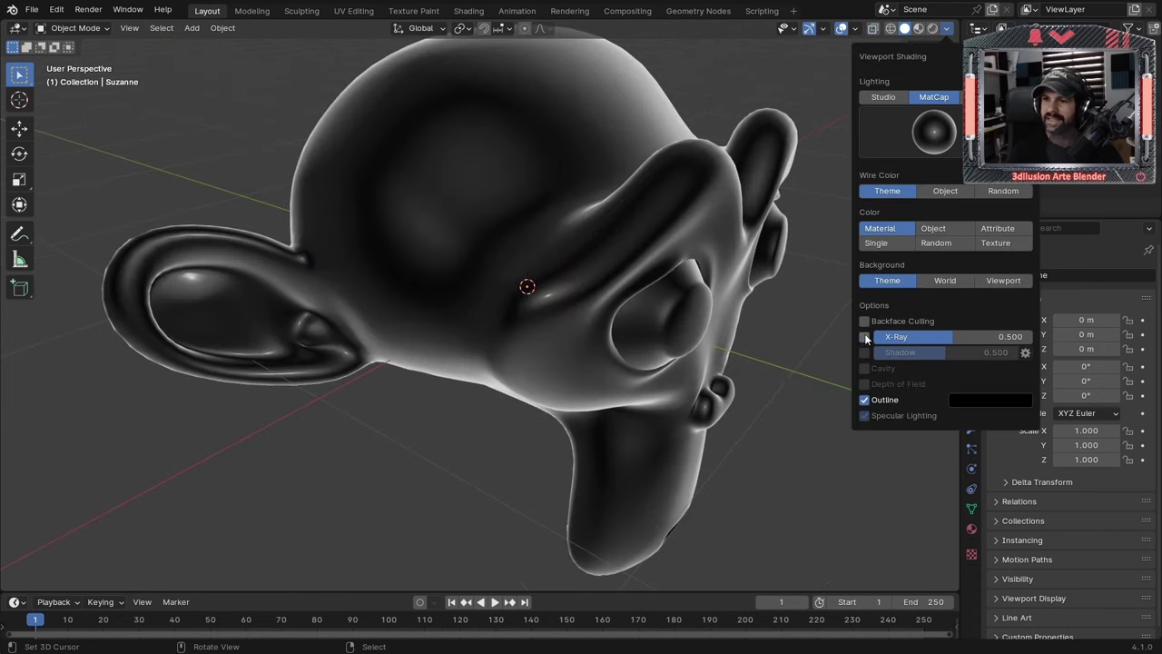
Turn X-Ray off, enable viewport shadows with higher strength, and orbit to a frontal view
left_click(864, 335)
left_click(864, 352)
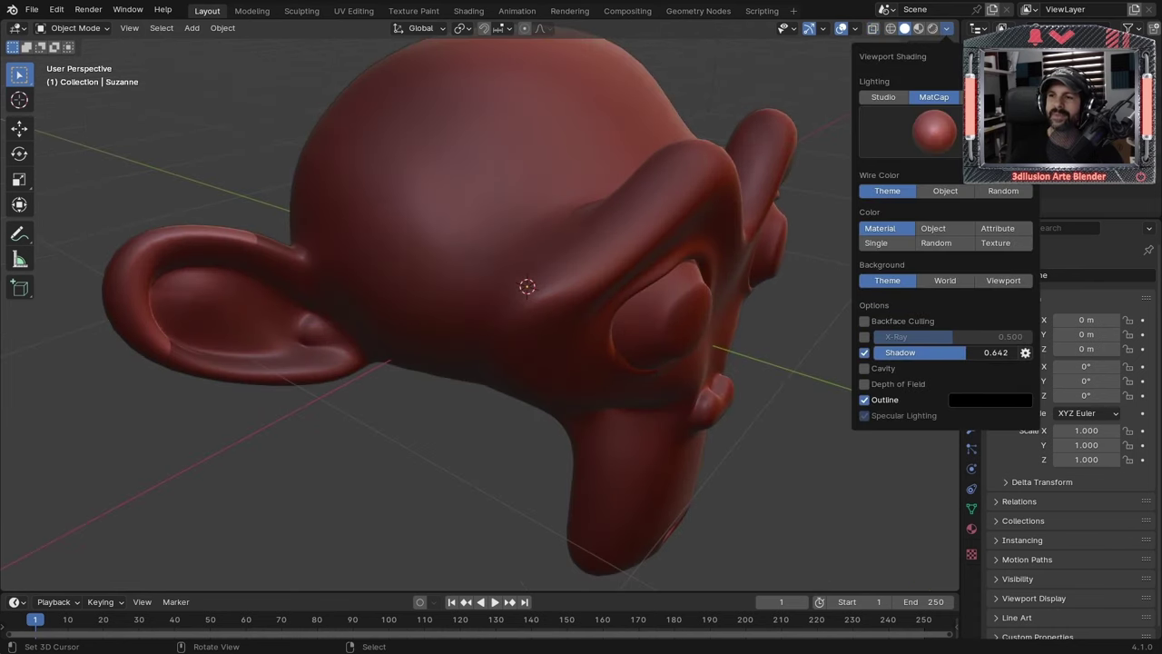
left_click_drag(897, 355, 958, 352)
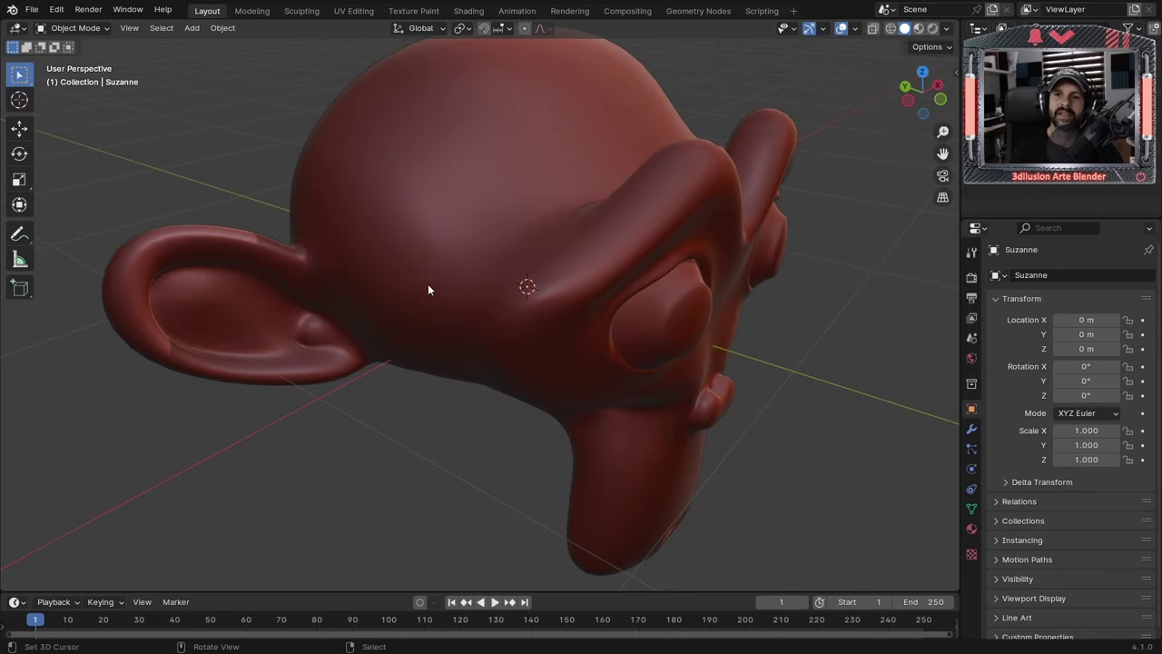
middle_click_drag(428, 289, 482, 273)
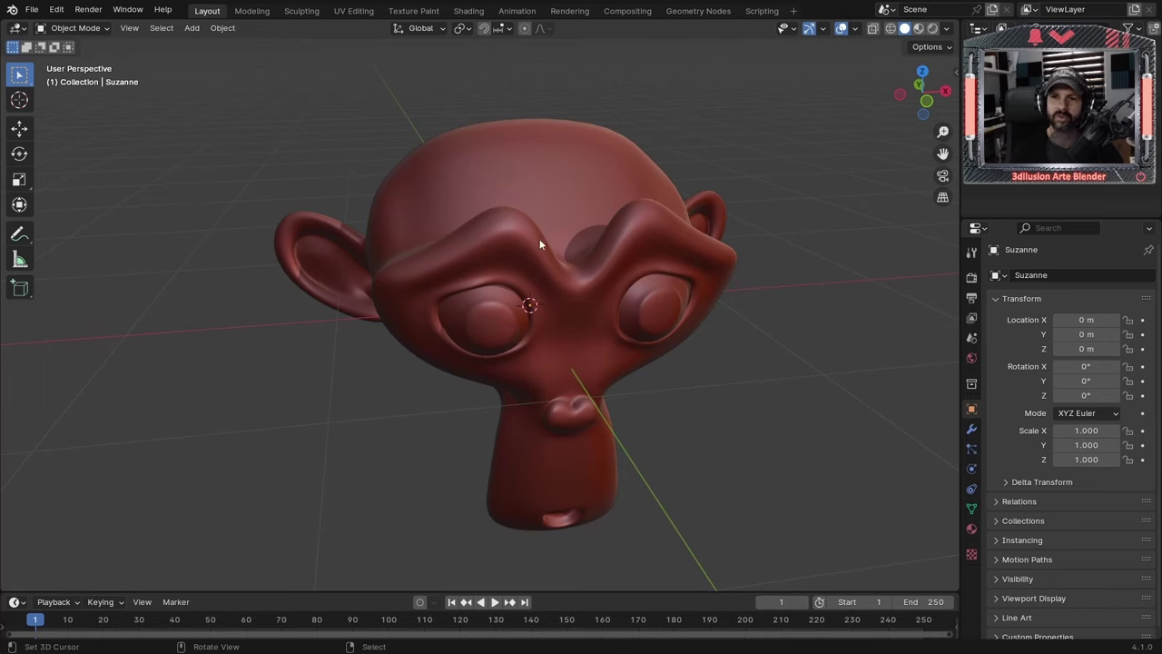
Disable shadows, enable Cavity shading, and raise Cavity Ridge to 1.861
left_click(946, 28)
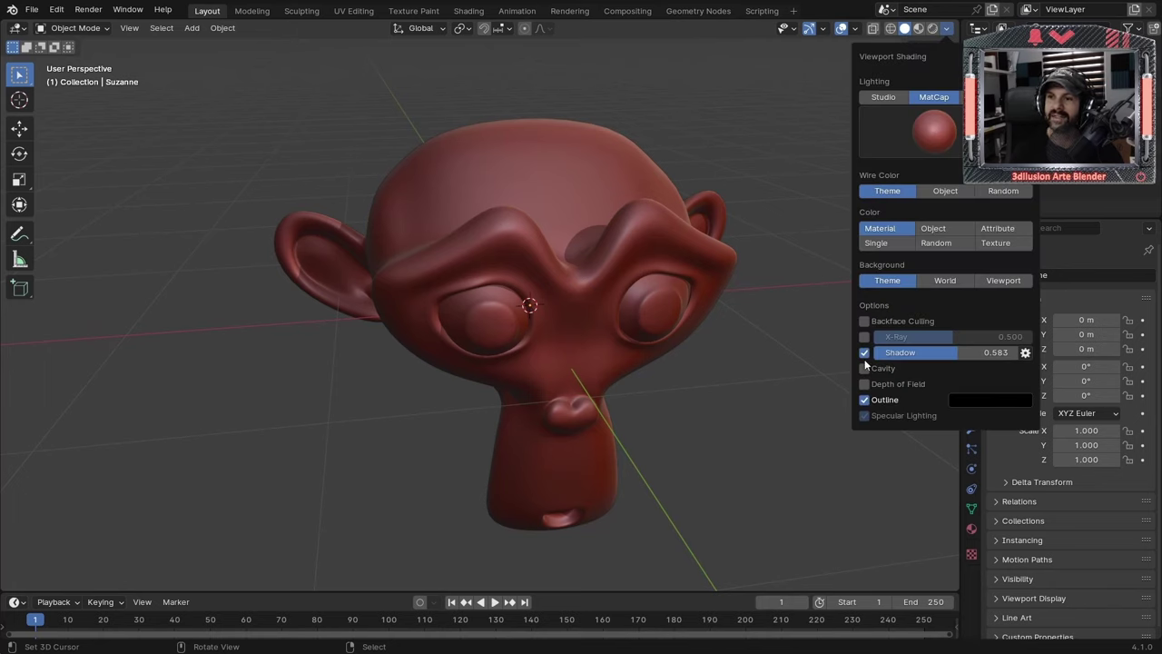
left_click(864, 353)
left_click(864, 356)
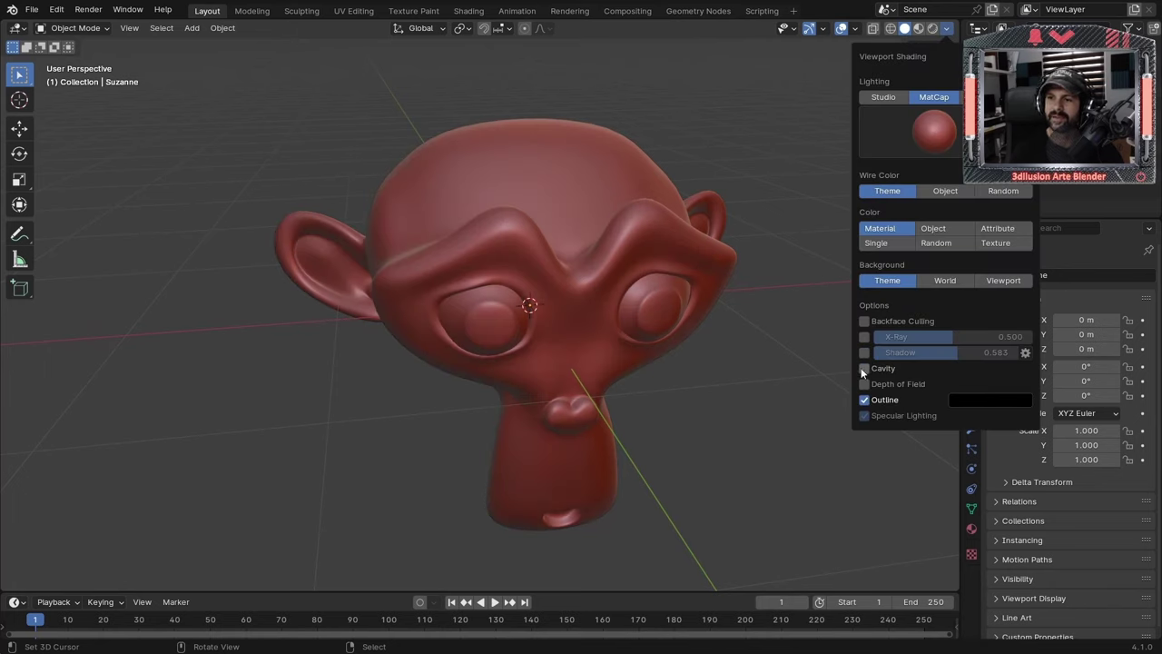
left_click(865, 369)
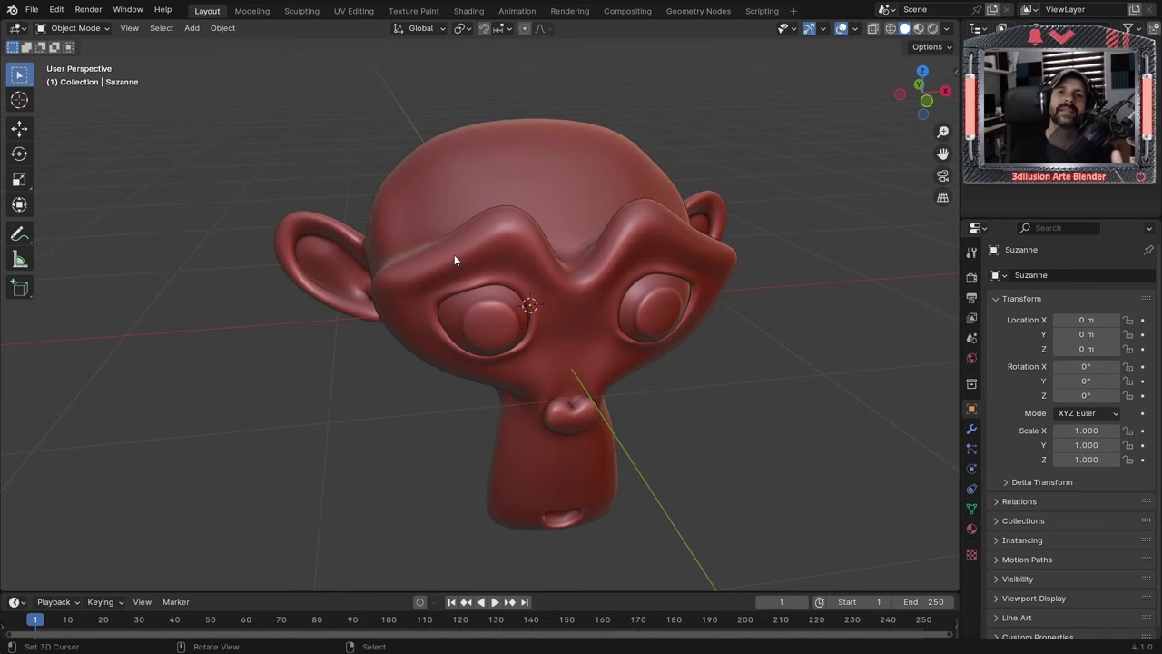
left_click(947, 28)
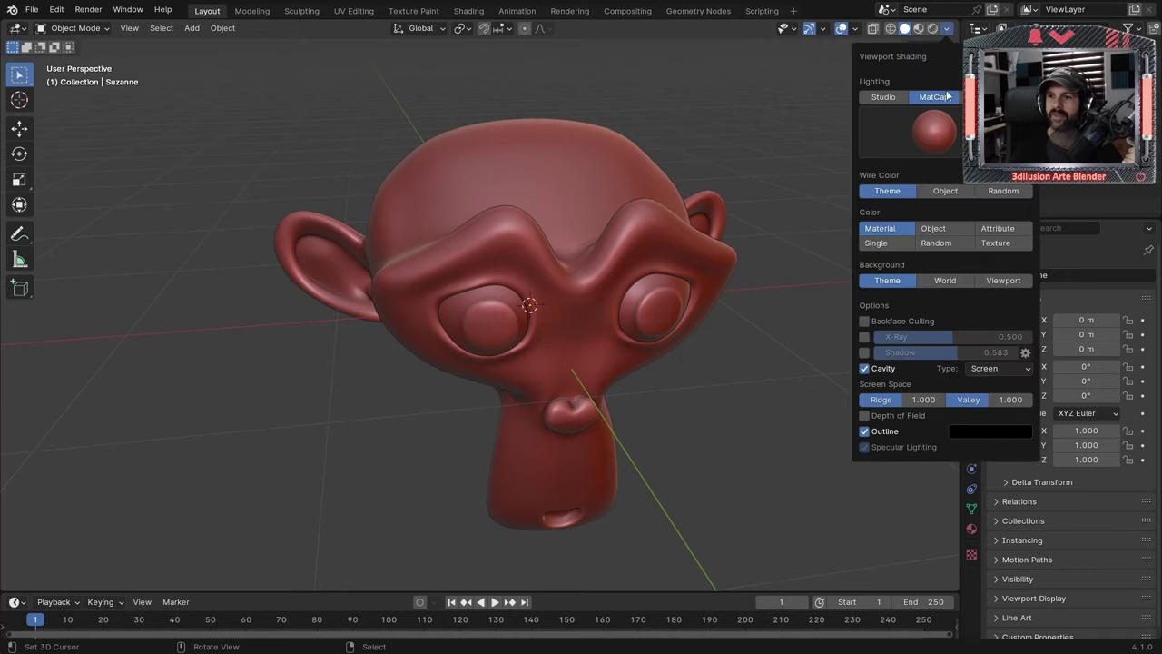
left_click_drag(891, 399, 899, 400)
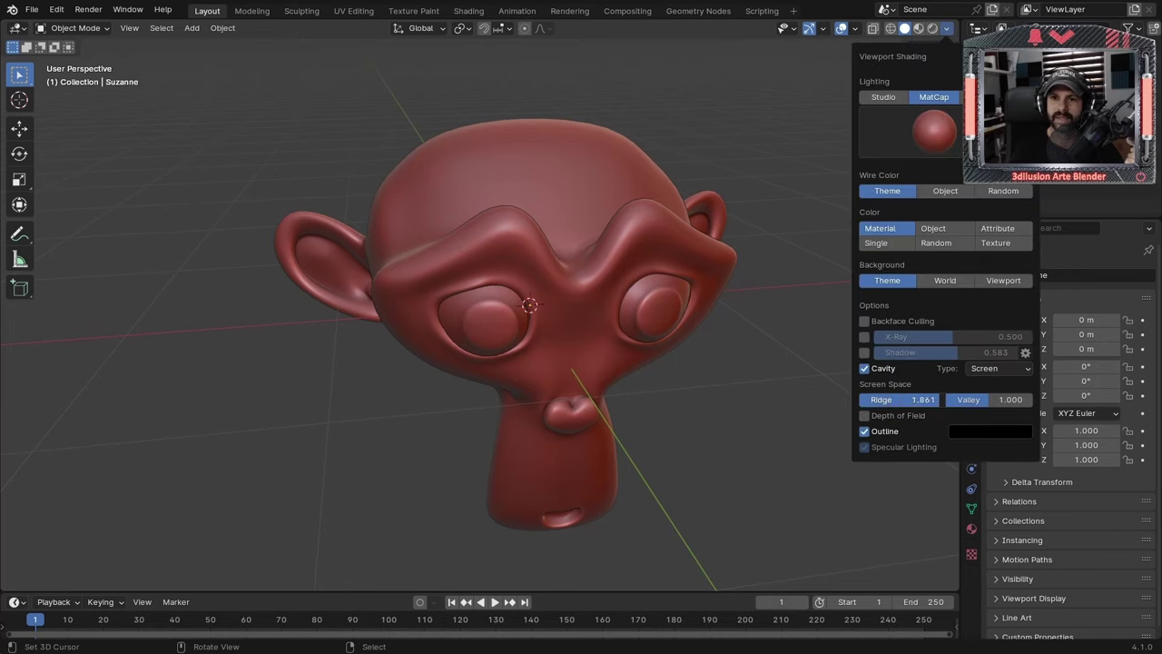
scroll(655, 337, "down", 3)
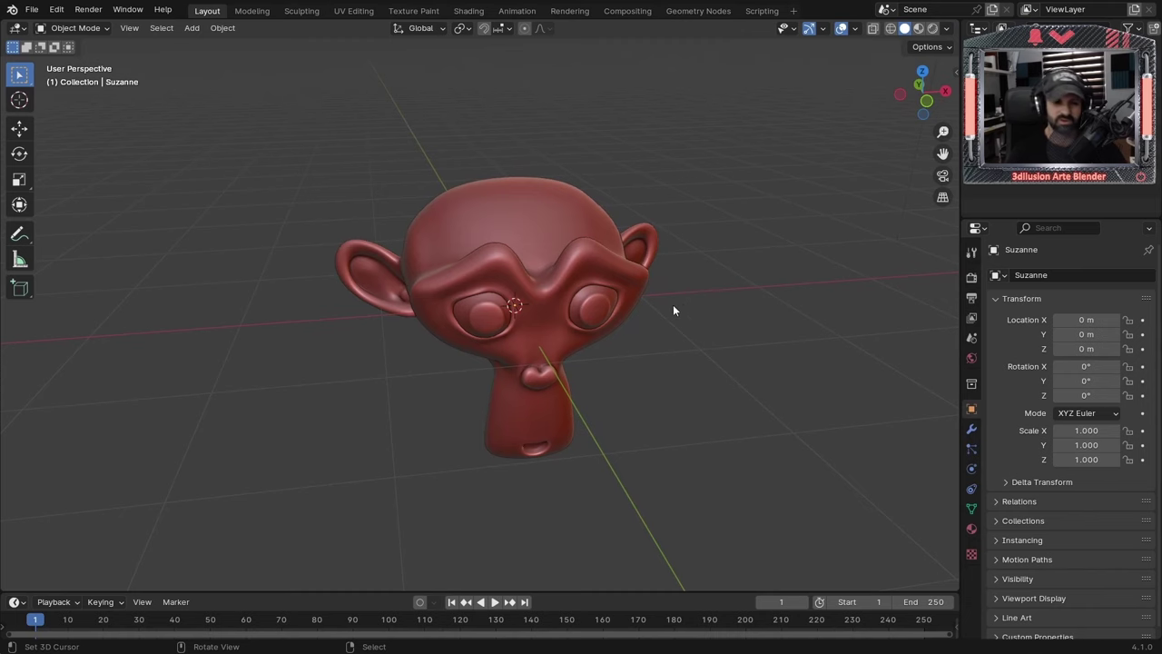
middle_click_drag(672, 310, 615, 305, "shift")
Add a test cube mesh with smooth shading beside the monkey
key("shift+a")
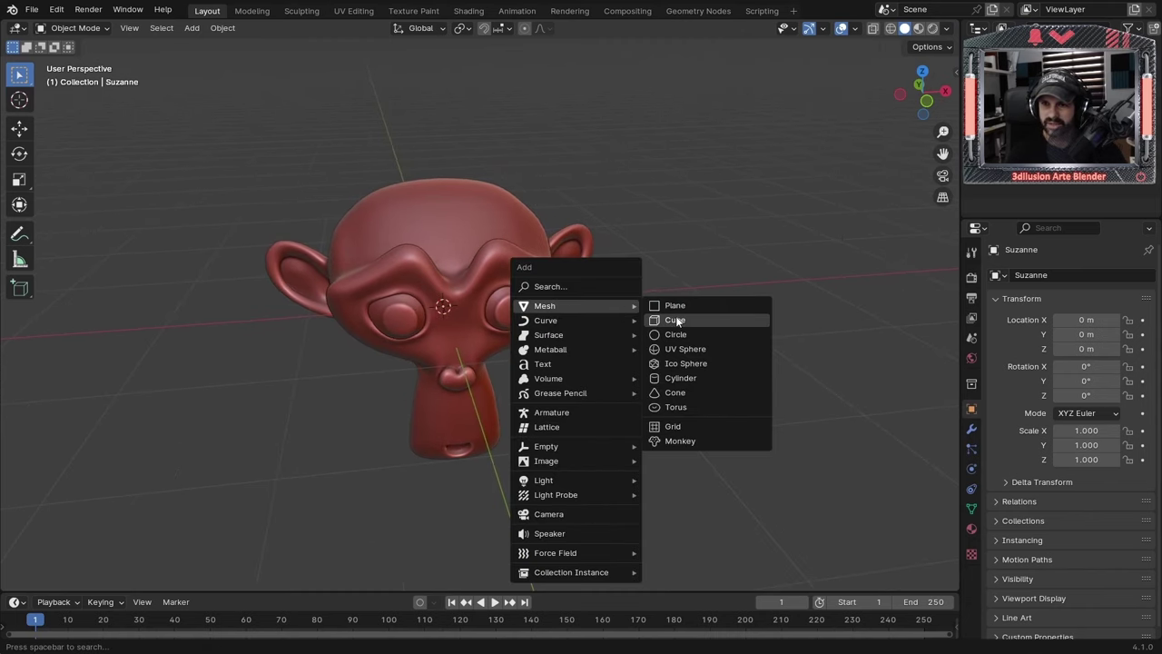
left_click(676, 319)
scroll(635, 299, "down", 3)
mouse_move(594, 290)
middle_mouse_down()
mouse_move(650, 289)
mouse_move(619, 287)
middle_mouse_up()
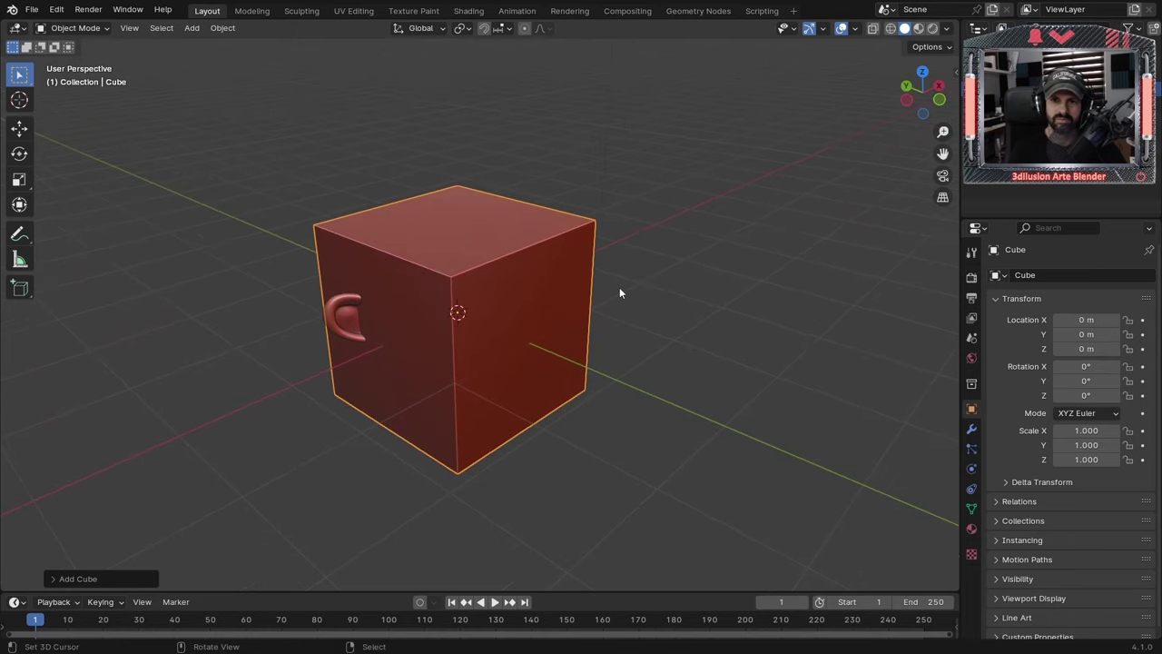
key("Tab")
key("Tab")
scroll(574, 302, "up", 2)
scroll(594, 310, "up", 2)
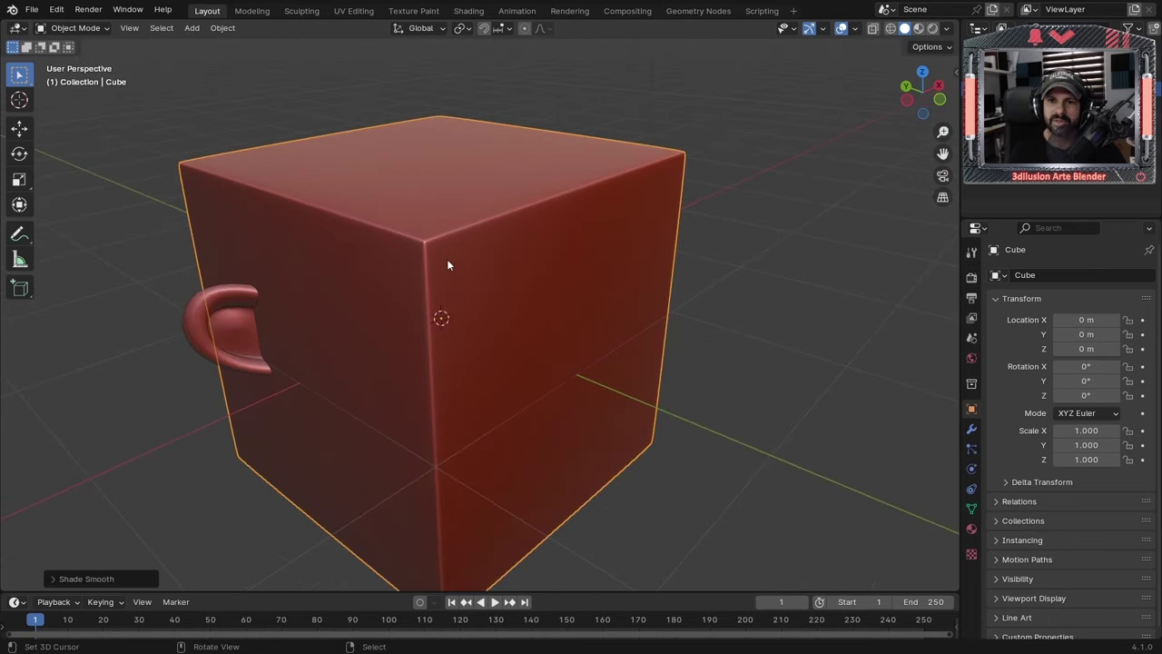
Adjust Cavity Ridge and set Cavity Valley to 0.250, then delete the test cube
left_click(948, 30)
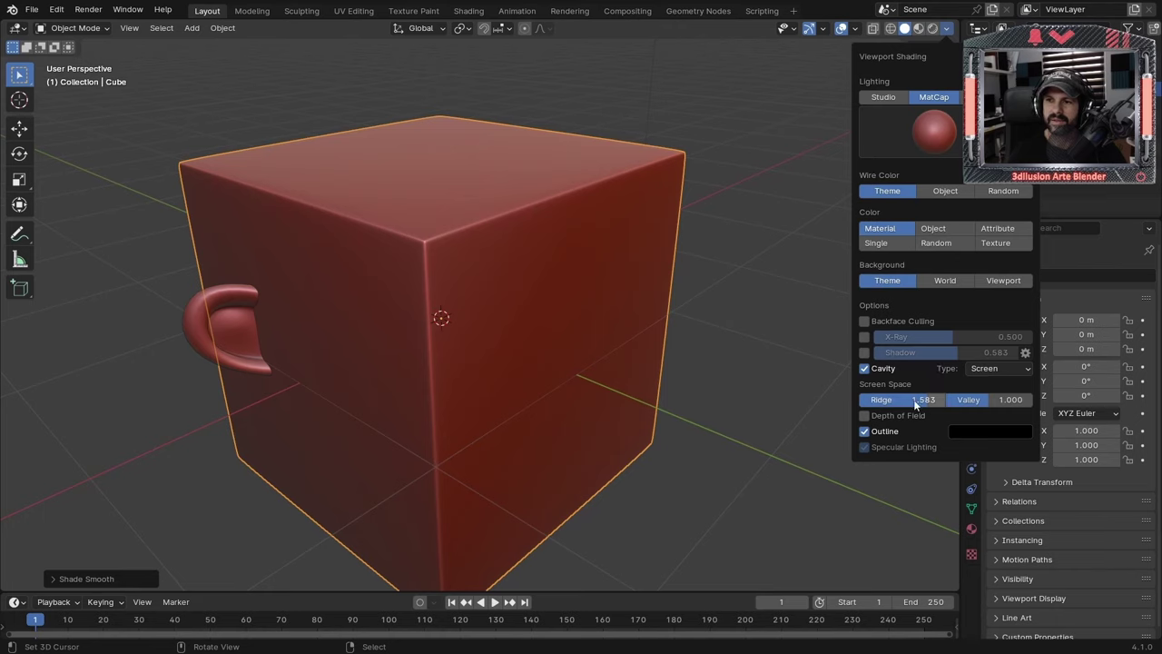
mouse_move(919, 400)
left_mouse_down()
mouse_move(940, 401)
mouse_move(928, 402)
left_mouse_up()
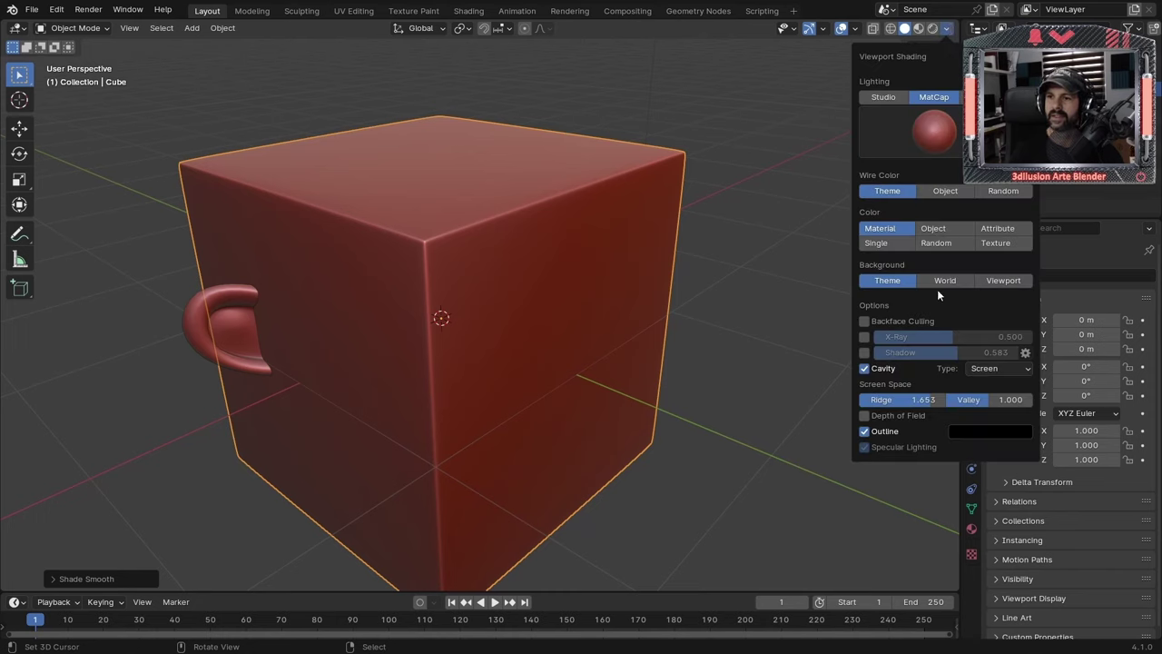
mouse_move(967, 399)
left_mouse_down()
mouse_move(998, 400)
mouse_move(907, 381)
left_mouse_up()
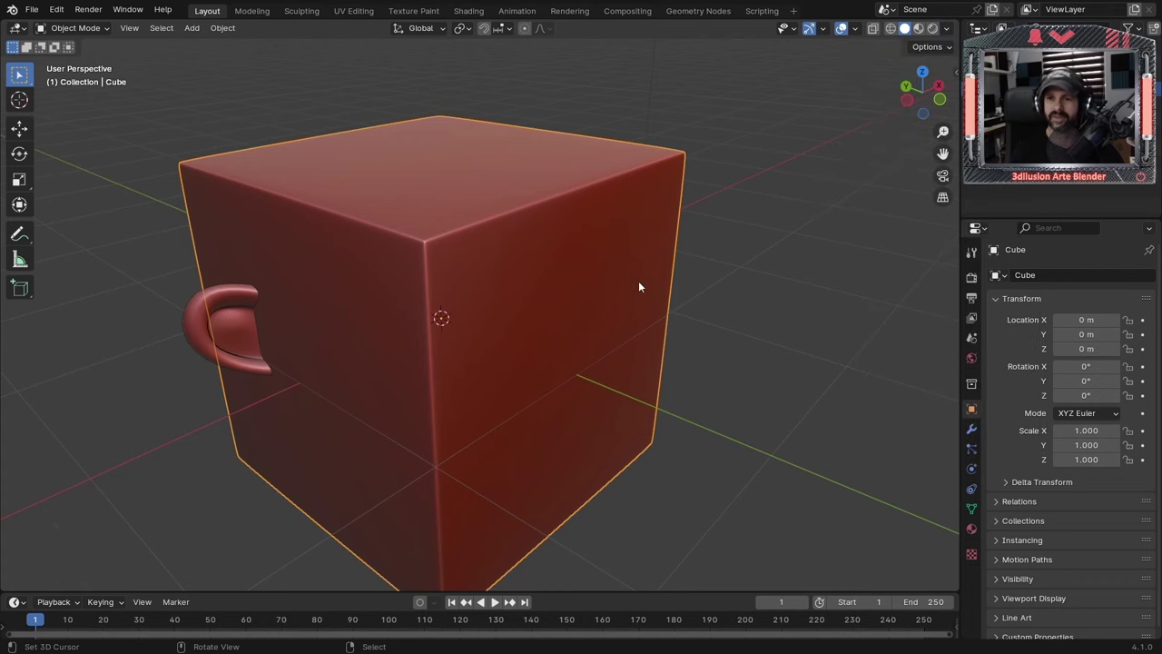
key("Home")
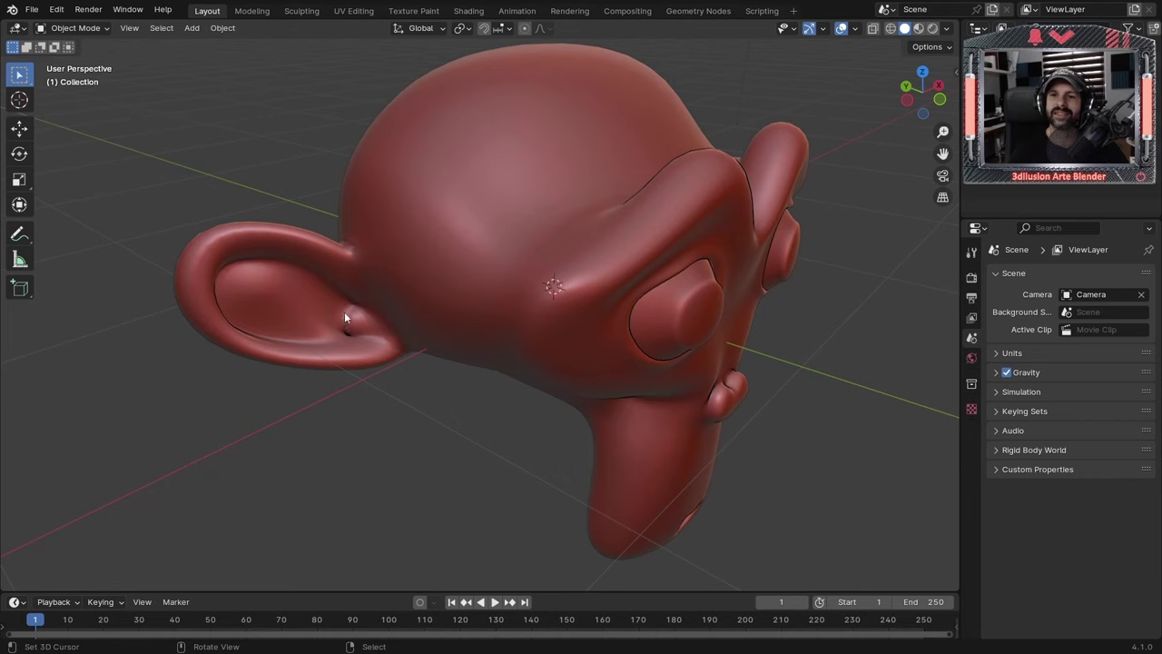
Set Cavity Valley to 2.000 with Ridge at 1.653, orbiting and zooming around Suzanne
mouse_move(610, 327)
middle_mouse_down()
mouse_move(584, 281)
mouse_move(507, 220)
middle_mouse_up()
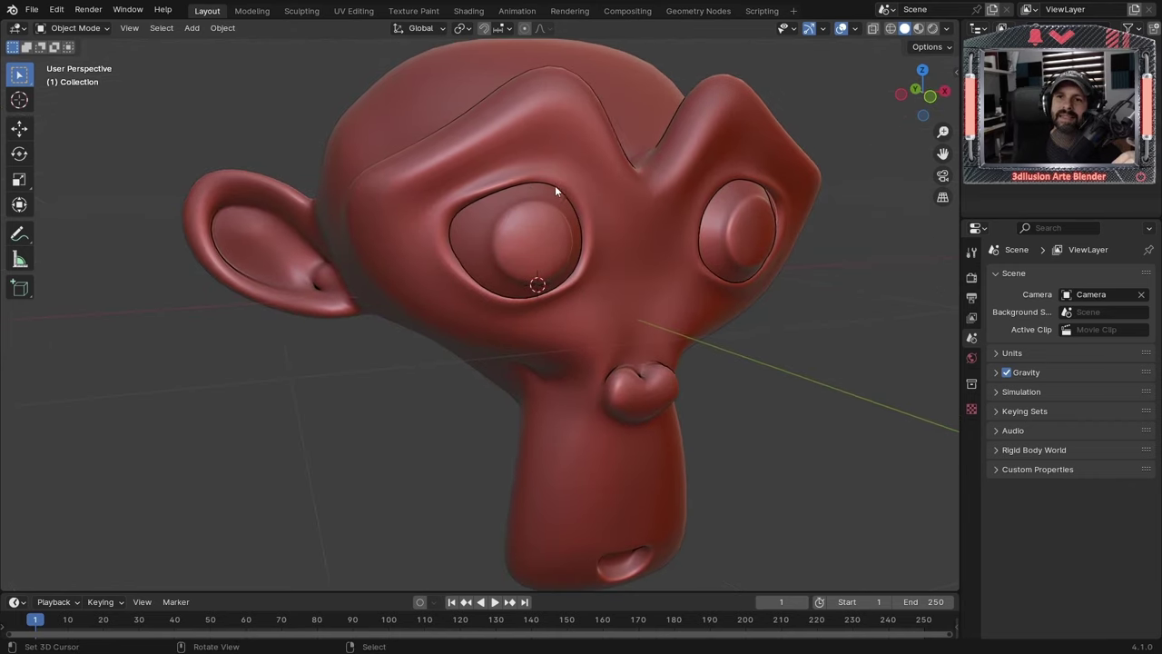
scroll(568, 209, "down", 2)
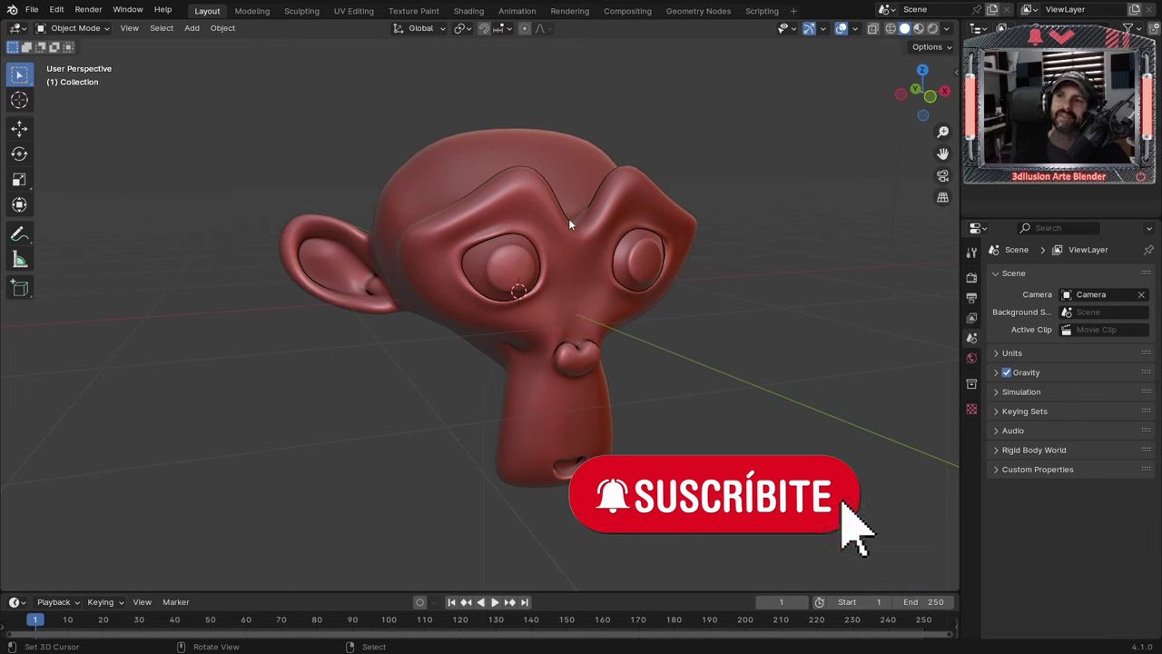
left_click(947, 28)
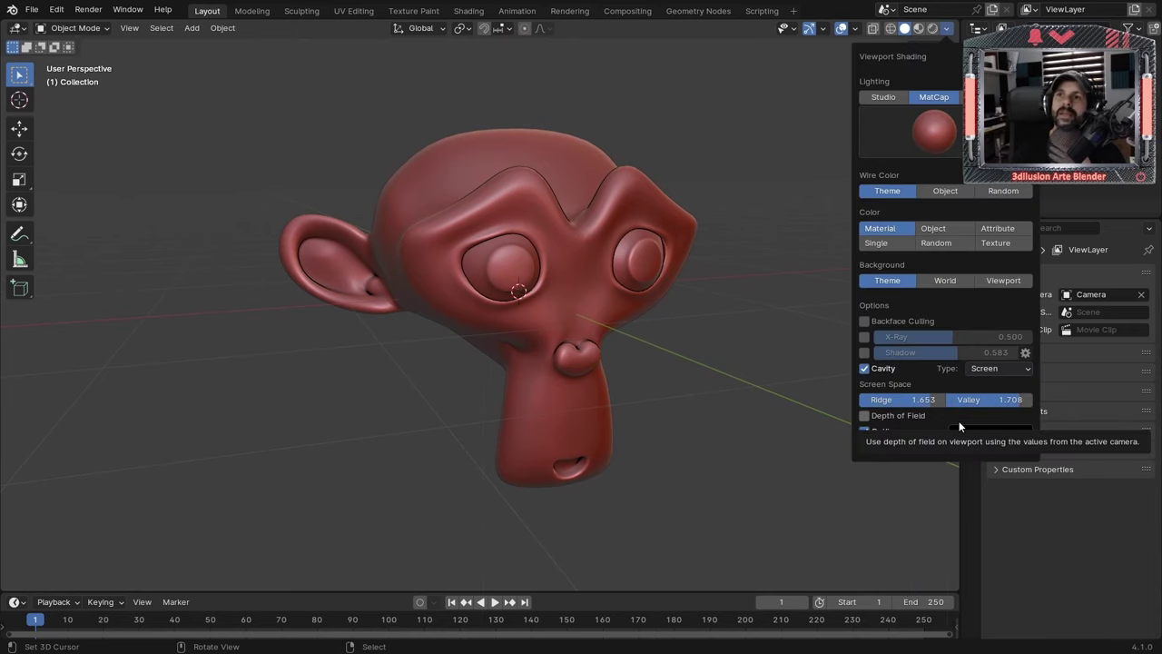
mouse_move(1008, 399)
left_mouse_down()
mouse_move(950, 400)
mouse_move(1032, 399)
left_mouse_up()
scroll(563, 356, "up", 1)
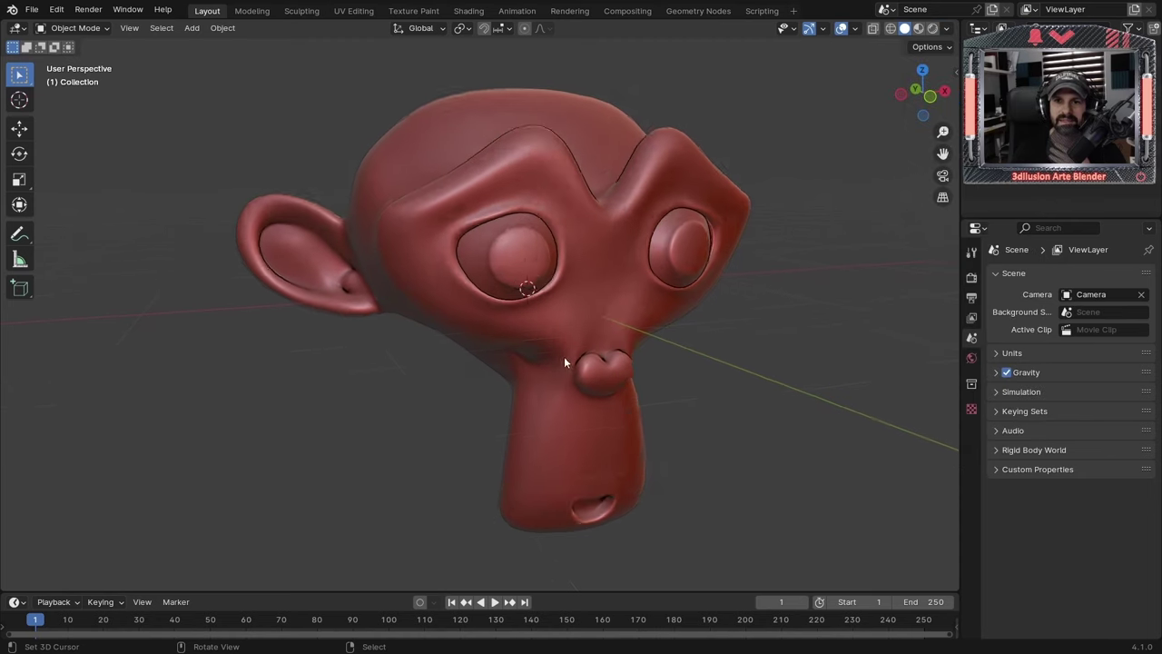
scroll(507, 268, "up", 3)
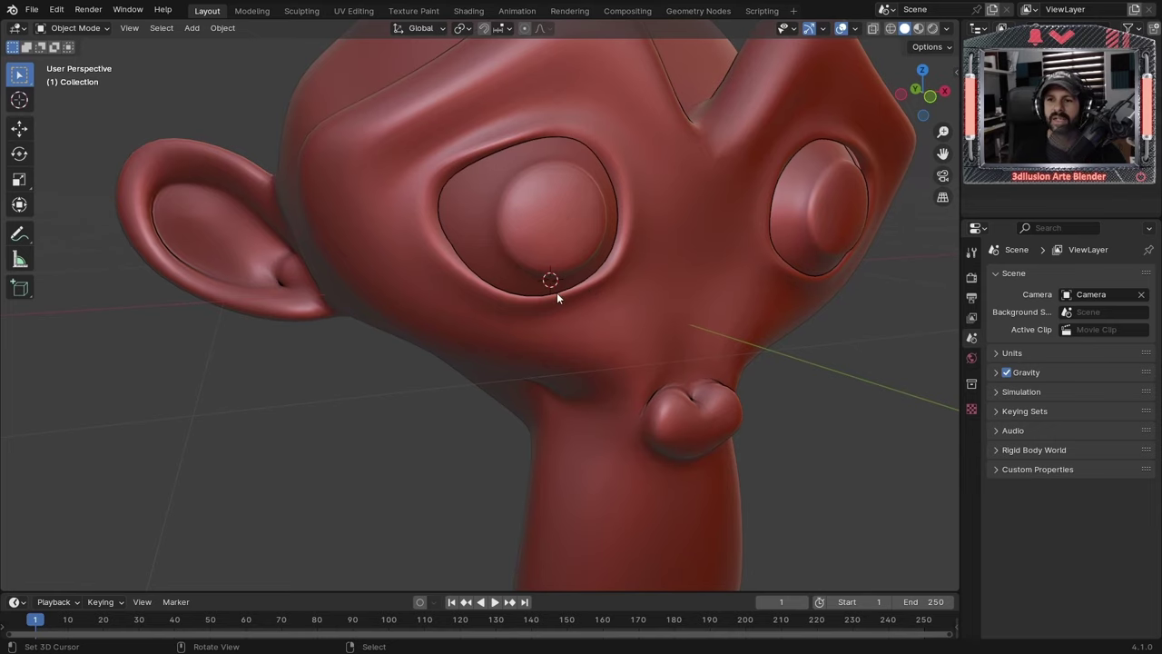
scroll(557, 293, "down", 5)
middle_click_drag(556, 292, 533, 307)
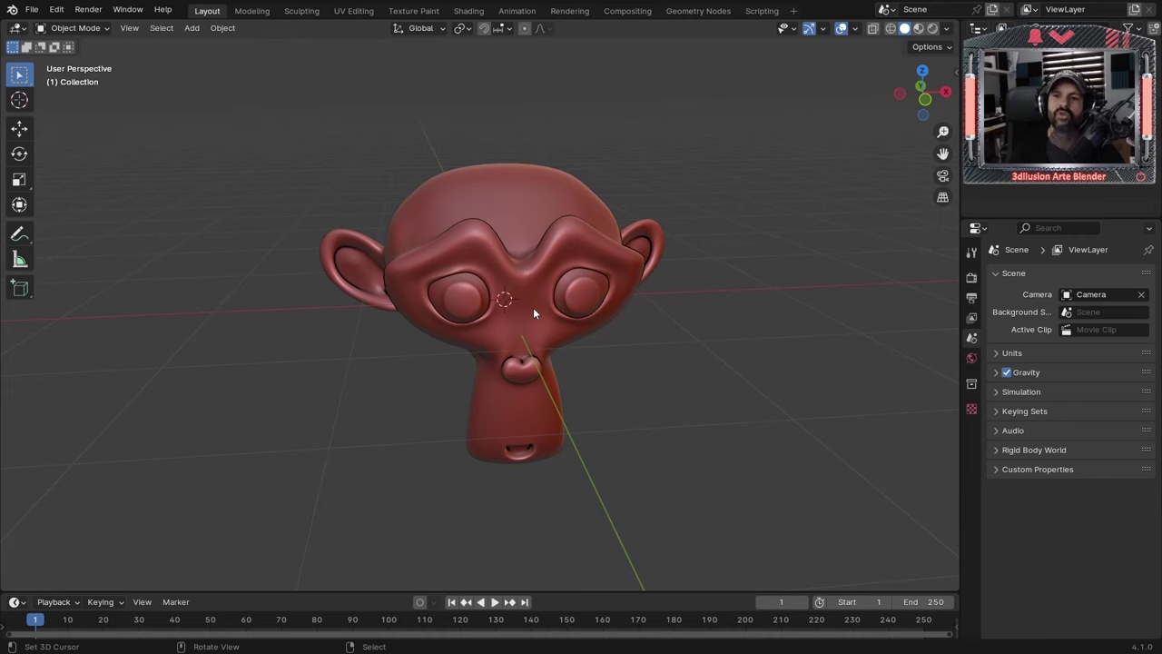
left_click(948, 28)
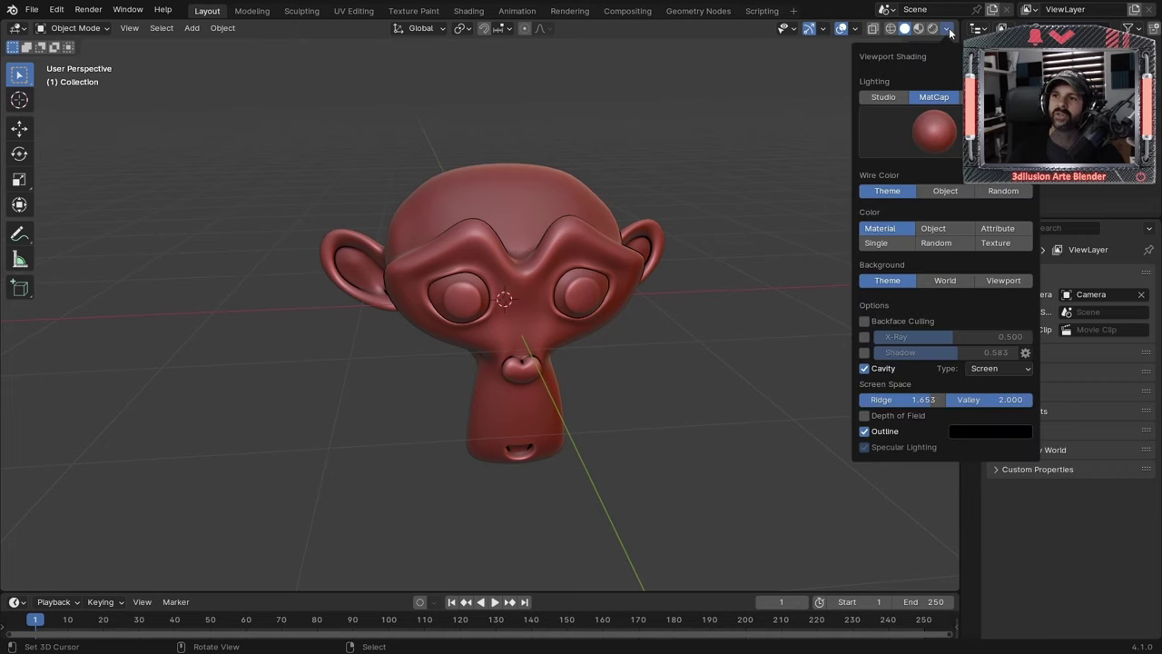
Apply the glossy red matcap to Suzanne, then bring the MatCap choices back up
left_click(945, 125)
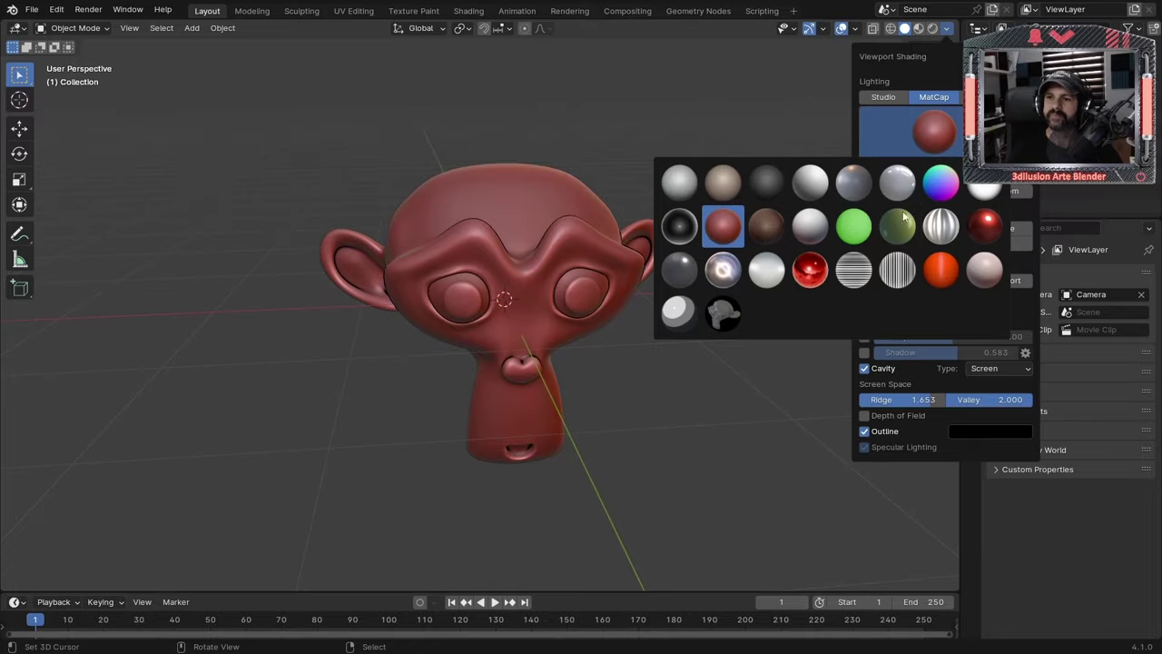
left_click(817, 266)
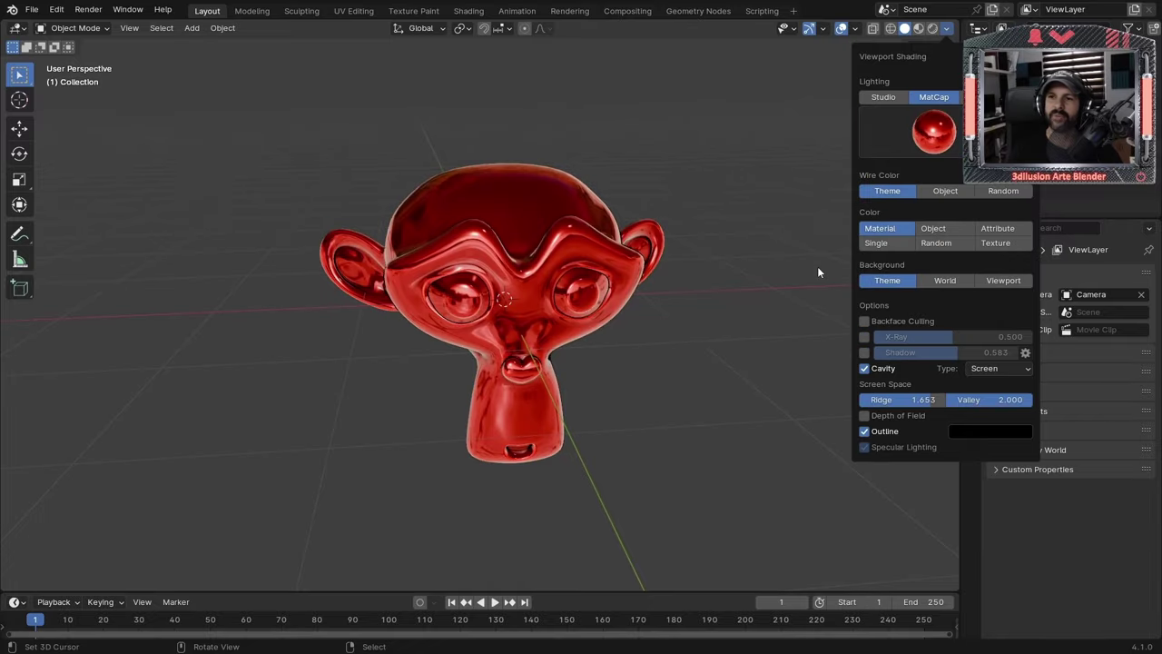
mouse_move(496, 317)
middle_mouse_down()
mouse_move(599, 257)
mouse_move(473, 280)
mouse_move(511, 372)
mouse_move(688, 357)
mouse_move(793, 265)
mouse_move(648, 262)
mouse_move(508, 316)
mouse_move(497, 263)
middle_mouse_up()
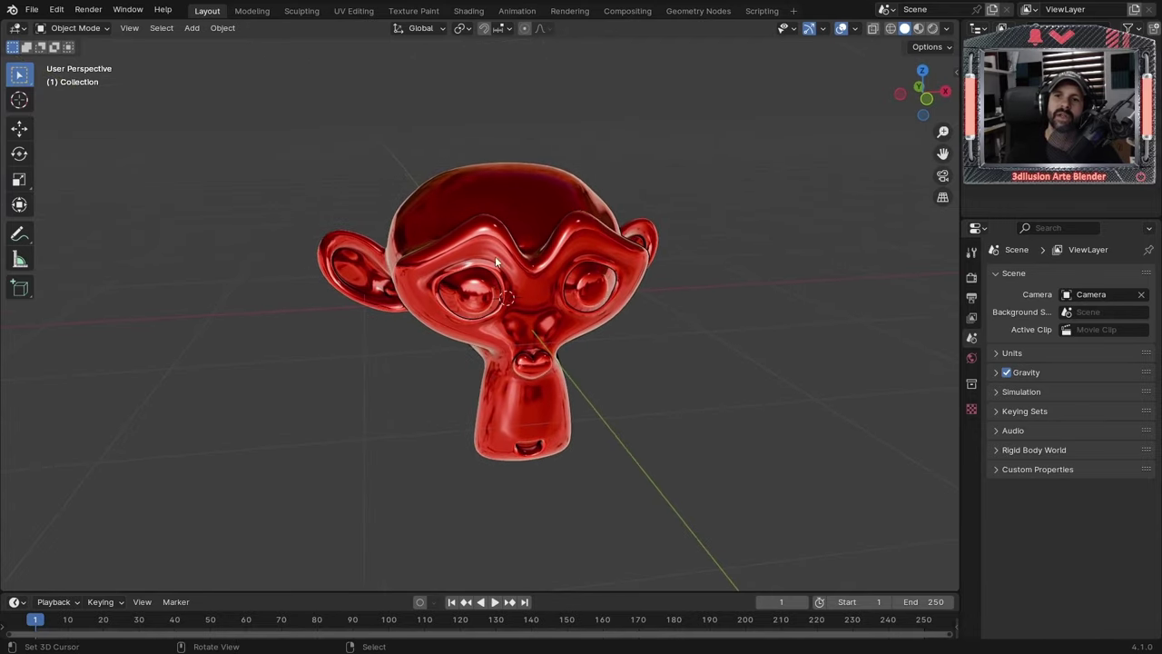
left_click(948, 29)
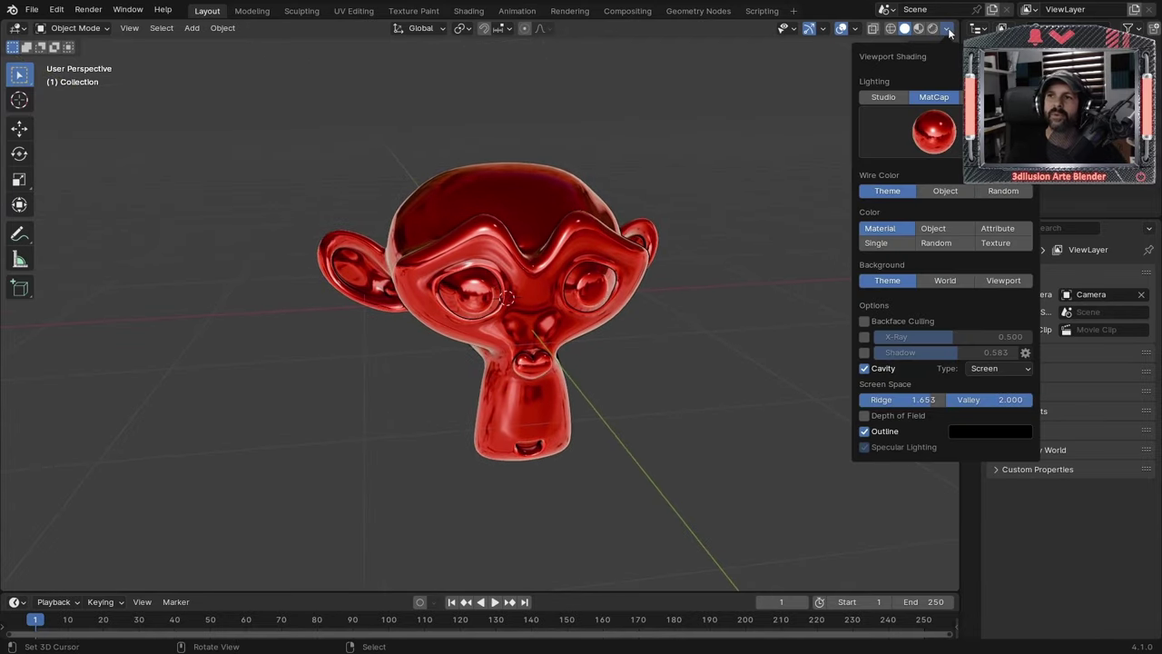
left_click(934, 131)
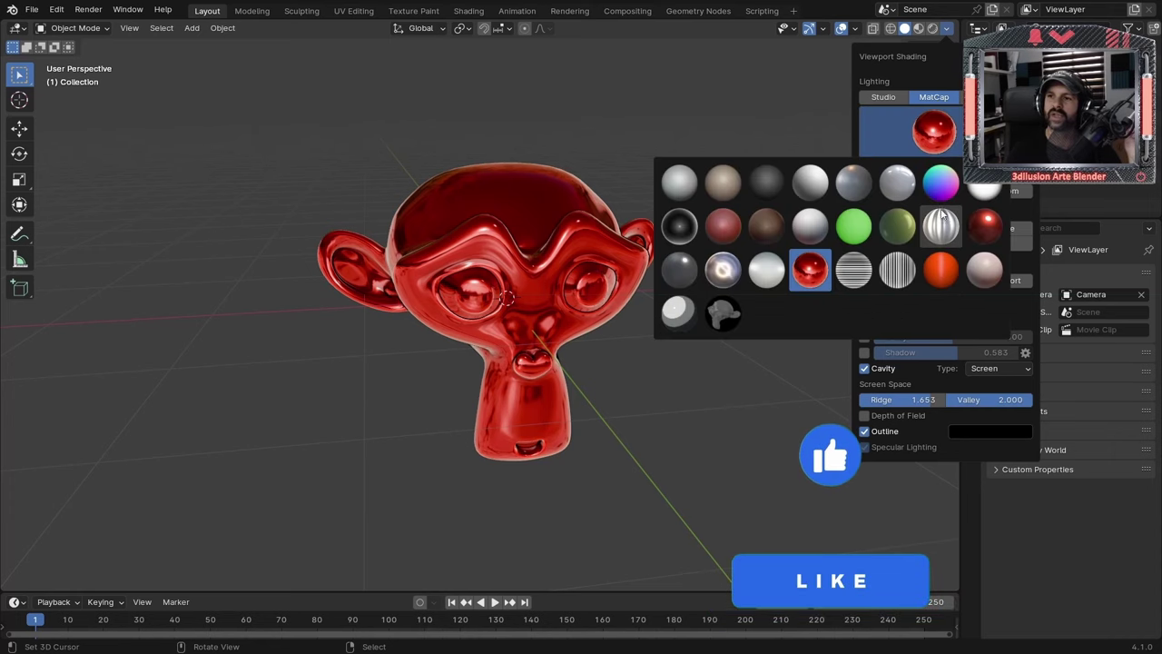
left_click(854, 227)
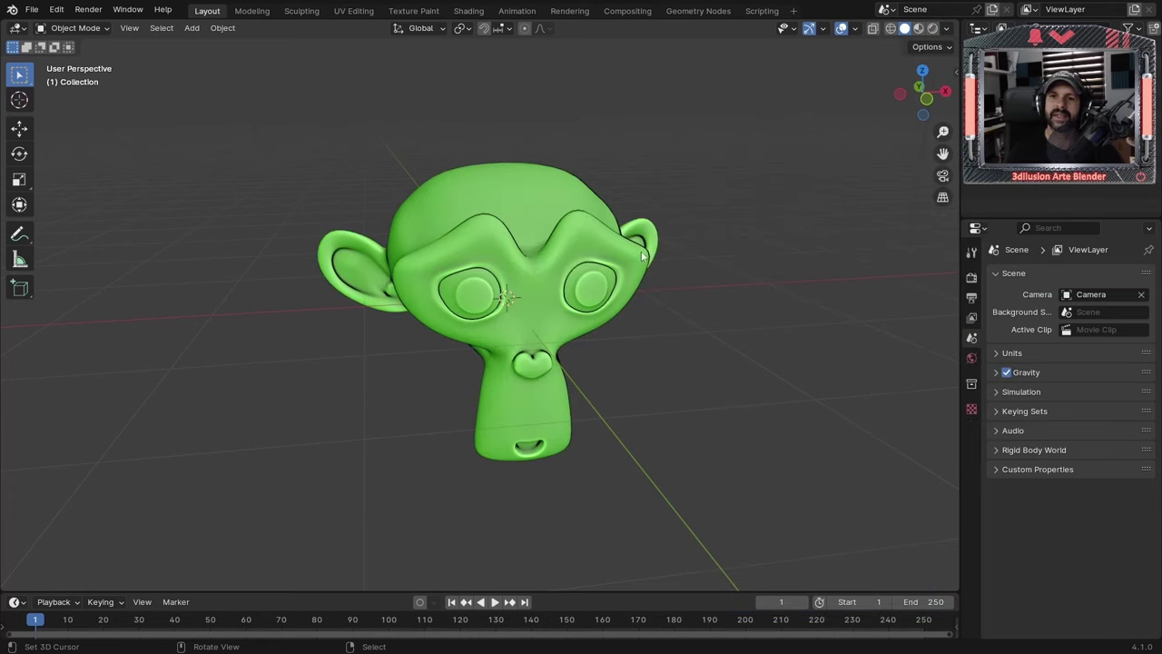
mouse_move(581, 254)
middle_mouse_down()
mouse_move(754, 257)
mouse_move(556, 300)
middle_mouse_up()
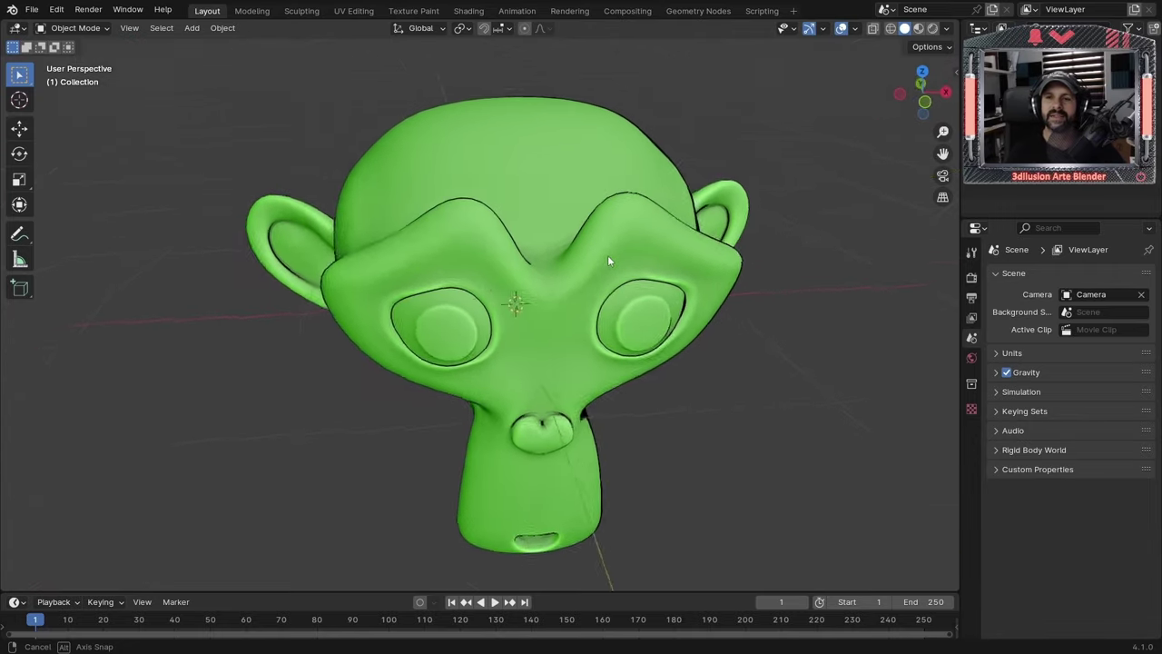
middle_click_drag(556, 300, 574, 270)
scroll(575, 267, "down", 2)
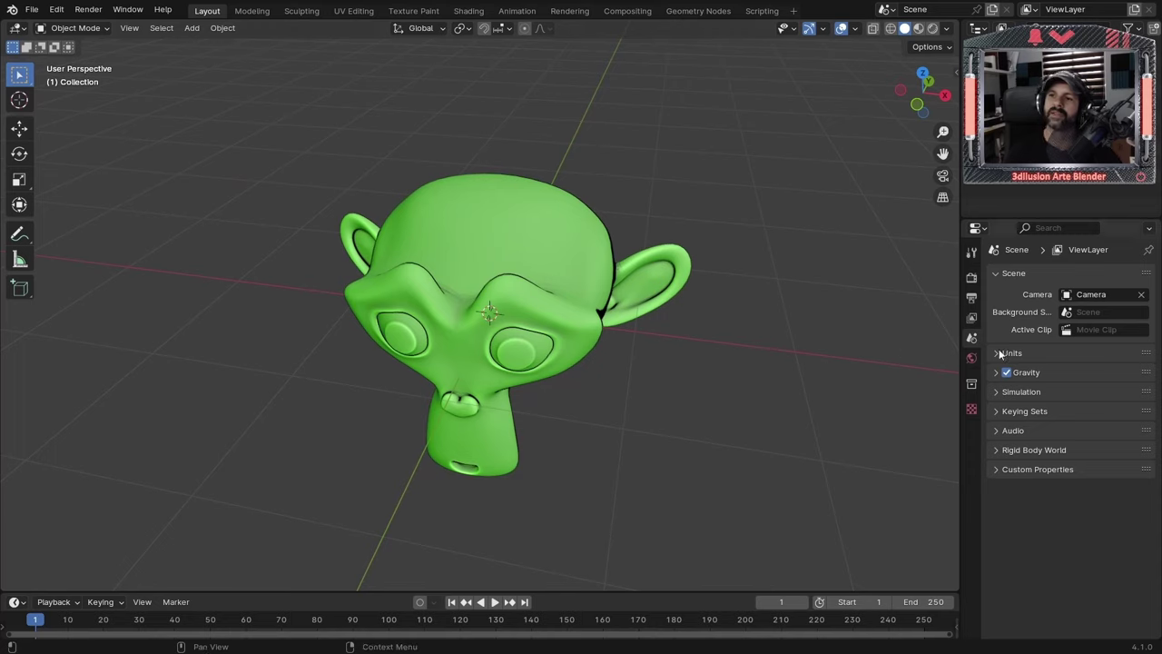
left_click(918, 28)
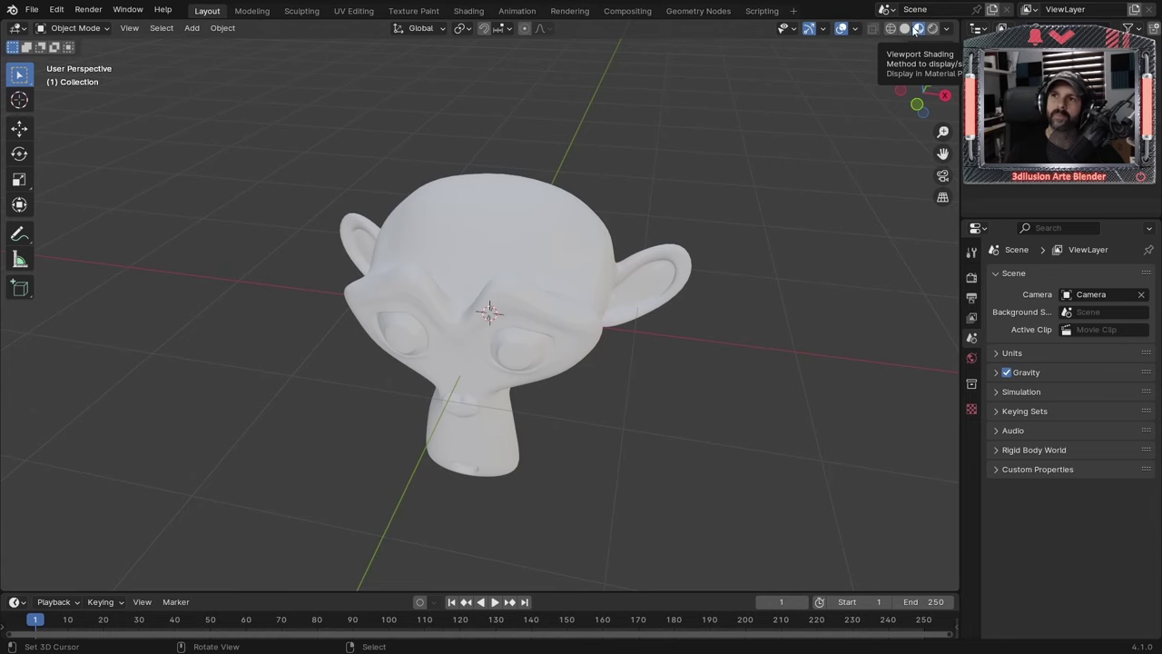
left_click(906, 29)
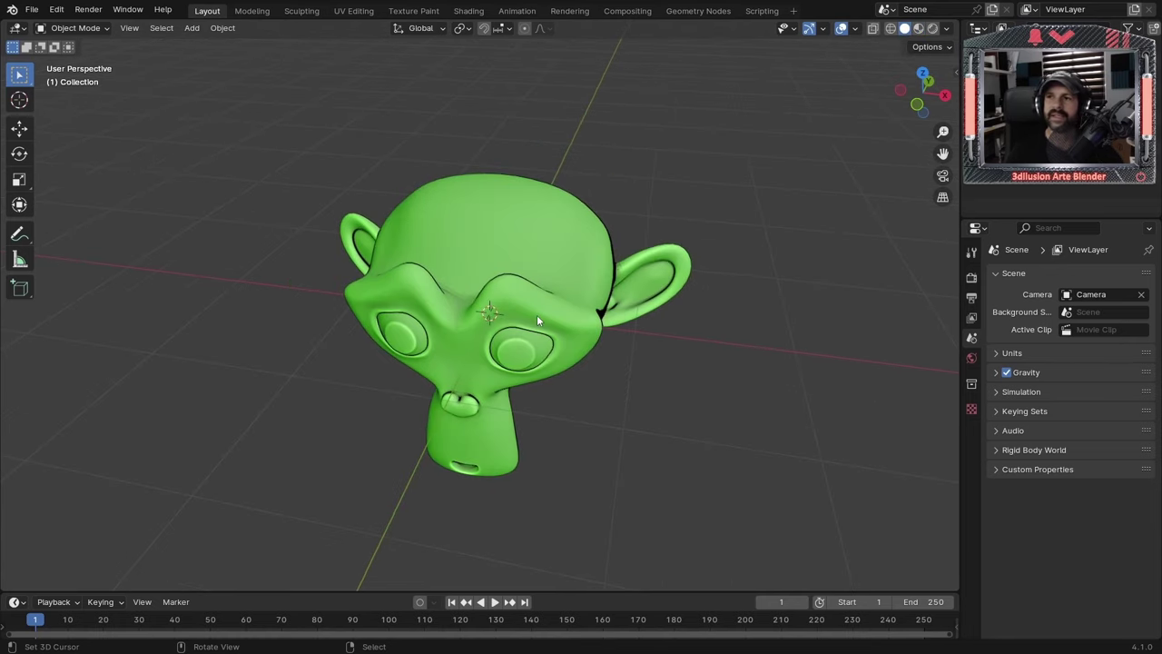
left_click(917, 29)
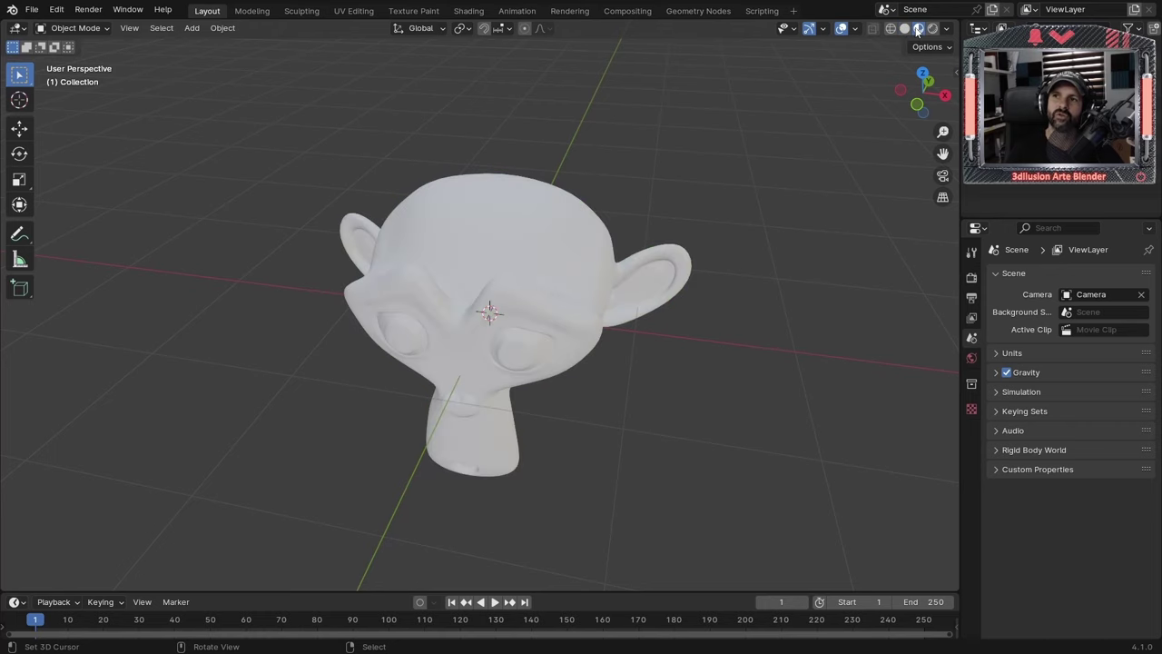
left_click(904, 28)
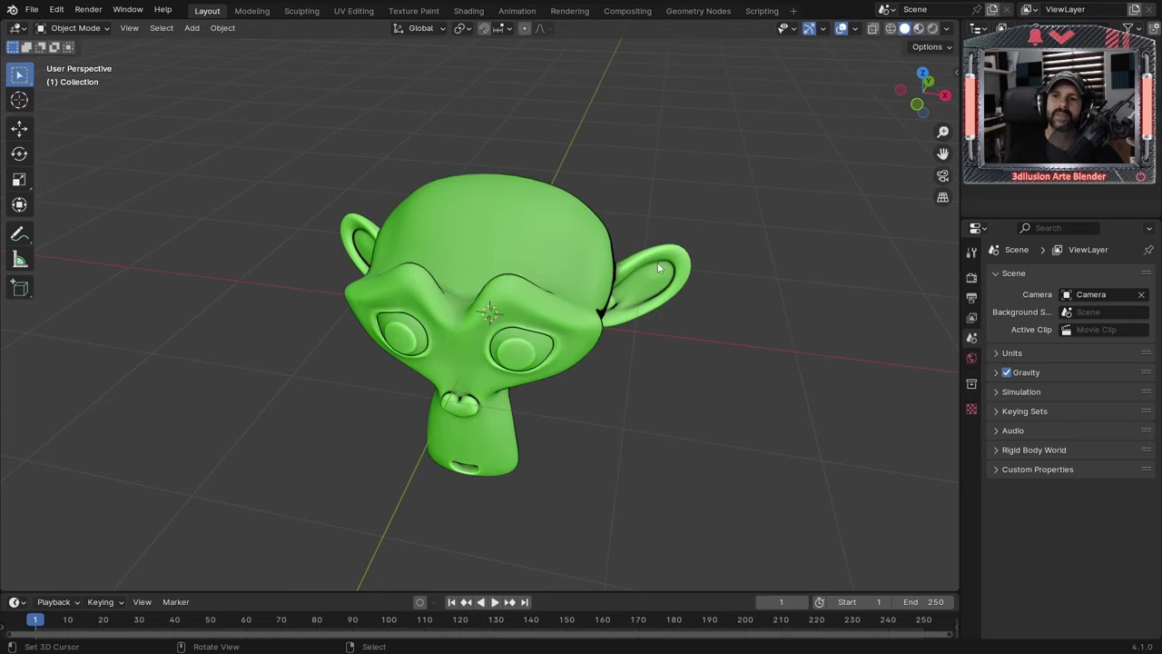
middle_click_drag(594, 313, 662, 282)
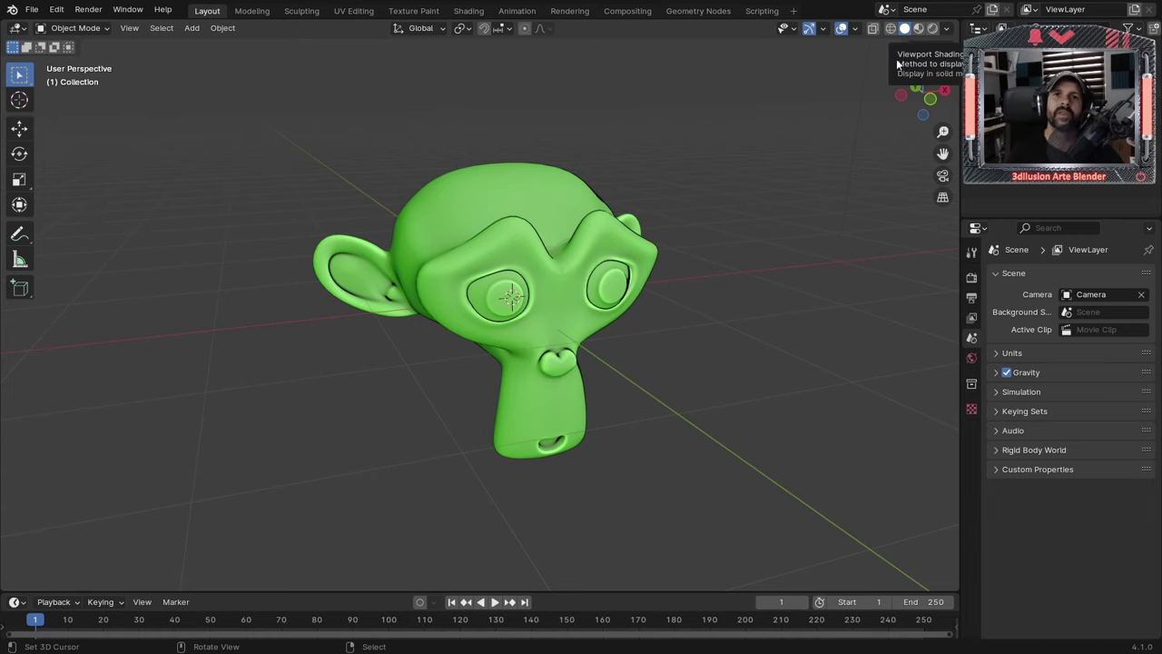
mouse_move(706, 251)
middle_mouse_down("ctrl")
mouse_move(685, 294)
mouse_move(674, 287)
middle_mouse_up("ctrl")
Delete the monkey, switch to front view, add a UV sphere at the origin, and browse the matcaps
left_click(589, 265)
key("Delete")
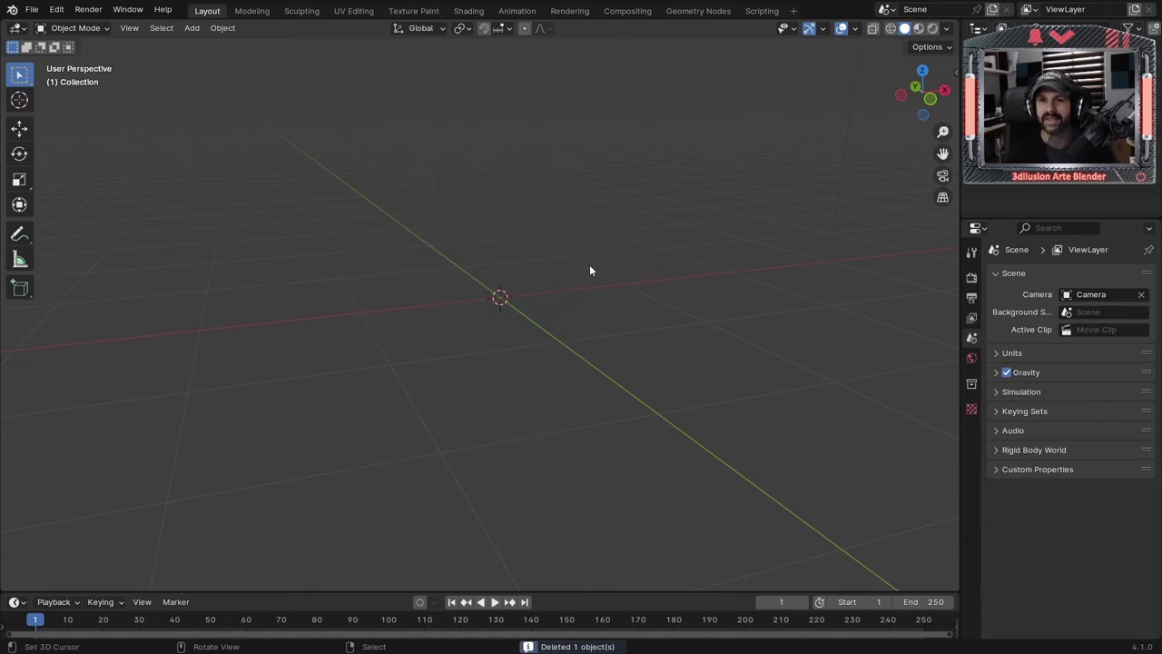
key("KP_1")
key("shift+a")
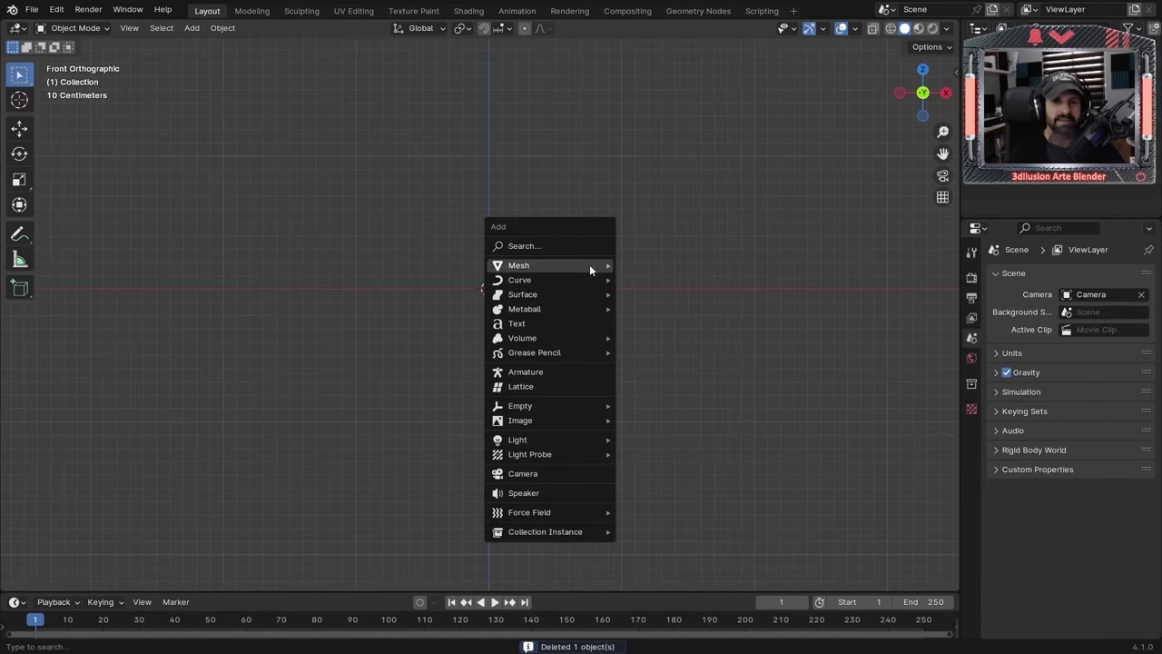
left_click(643, 296)
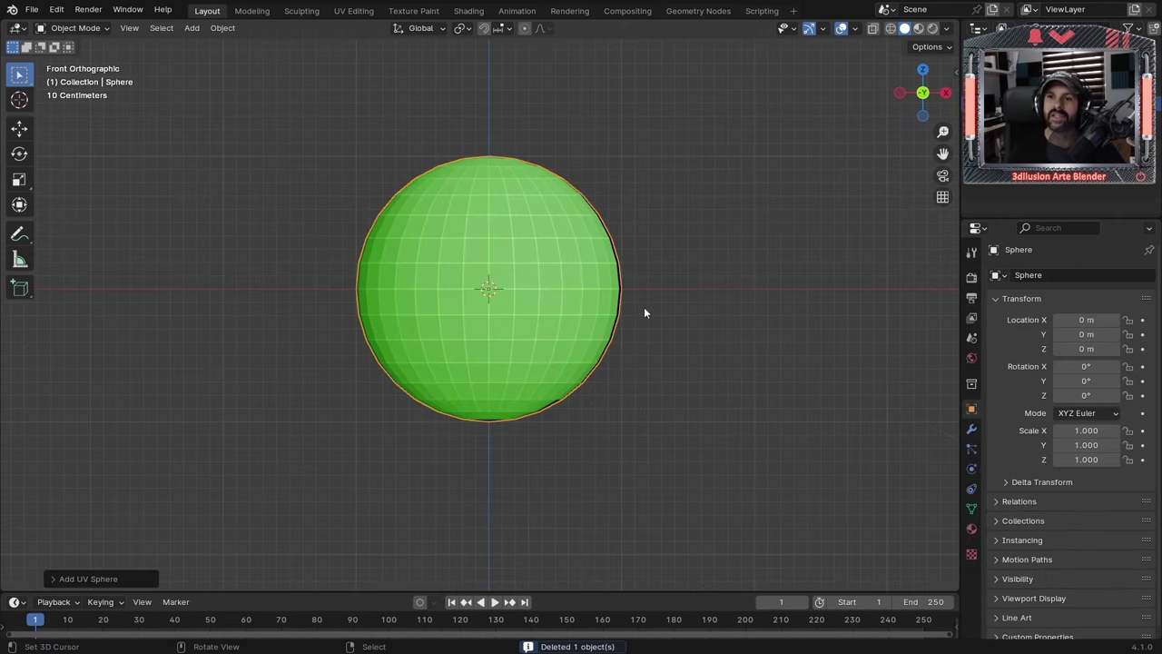
right_click(580, 317)
key("Escape")
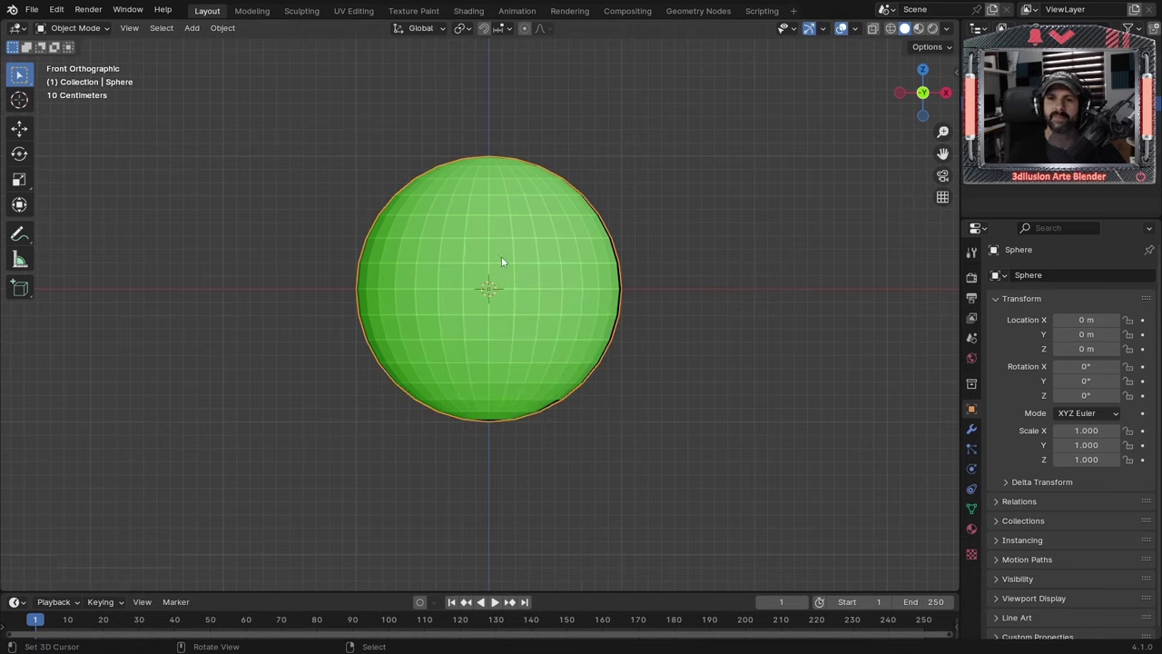
left_click(946, 28)
left_click(931, 136)
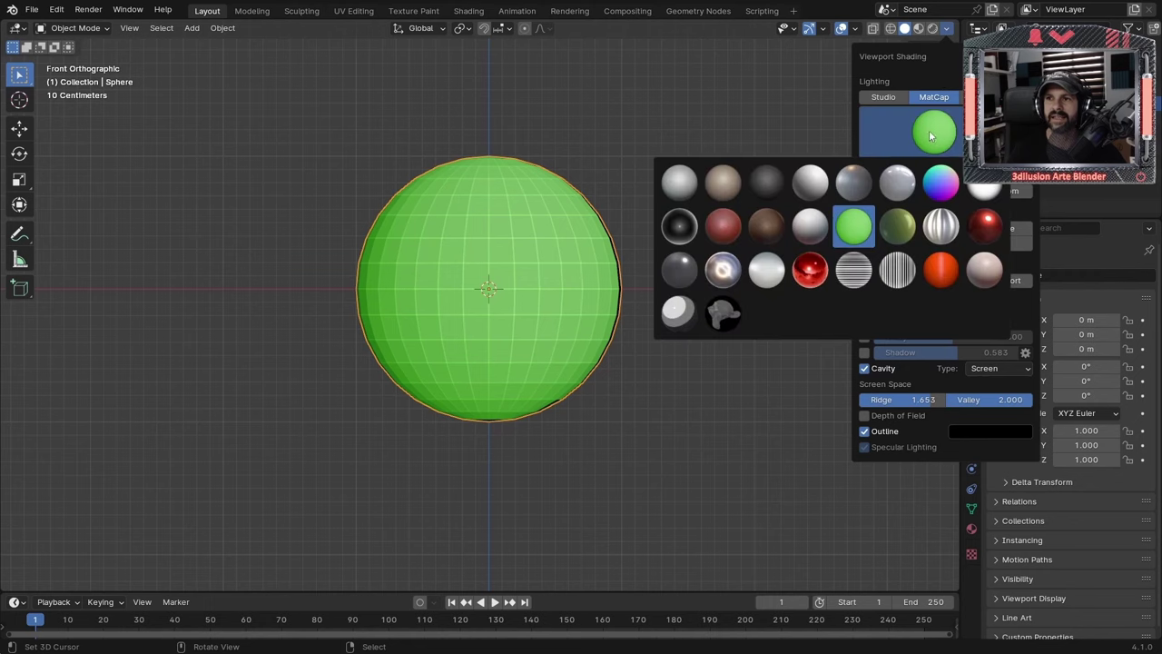
Shade the sphere smooth and give it a level-2 Subdivision modifier
right_click(516, 256)
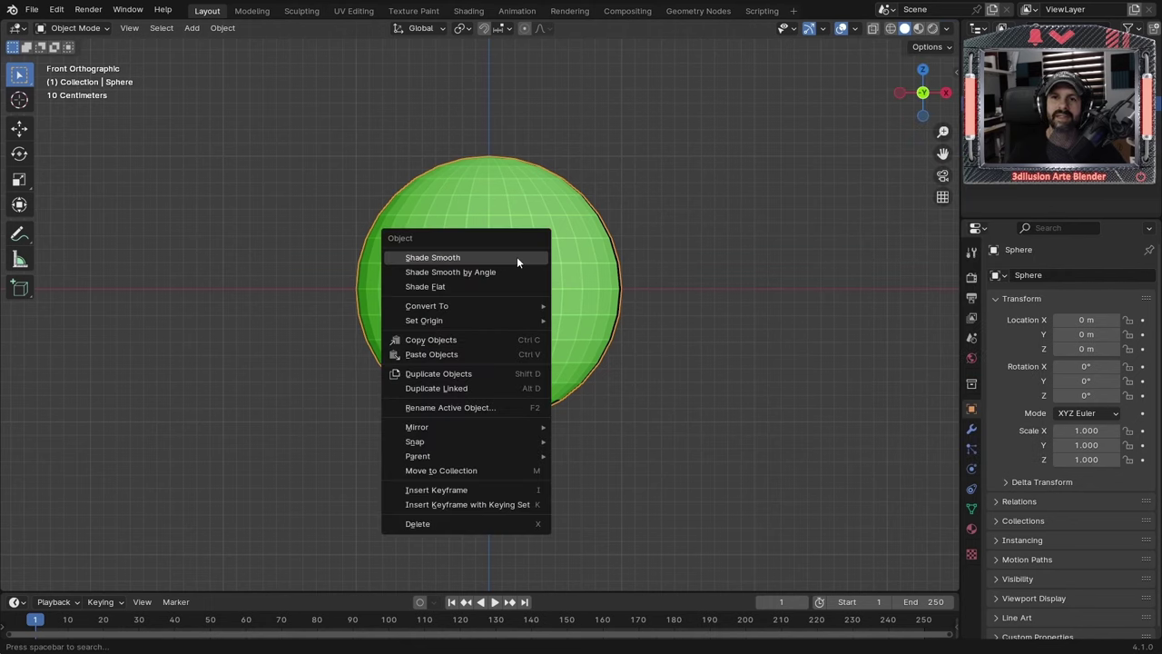
left_click(517, 256)
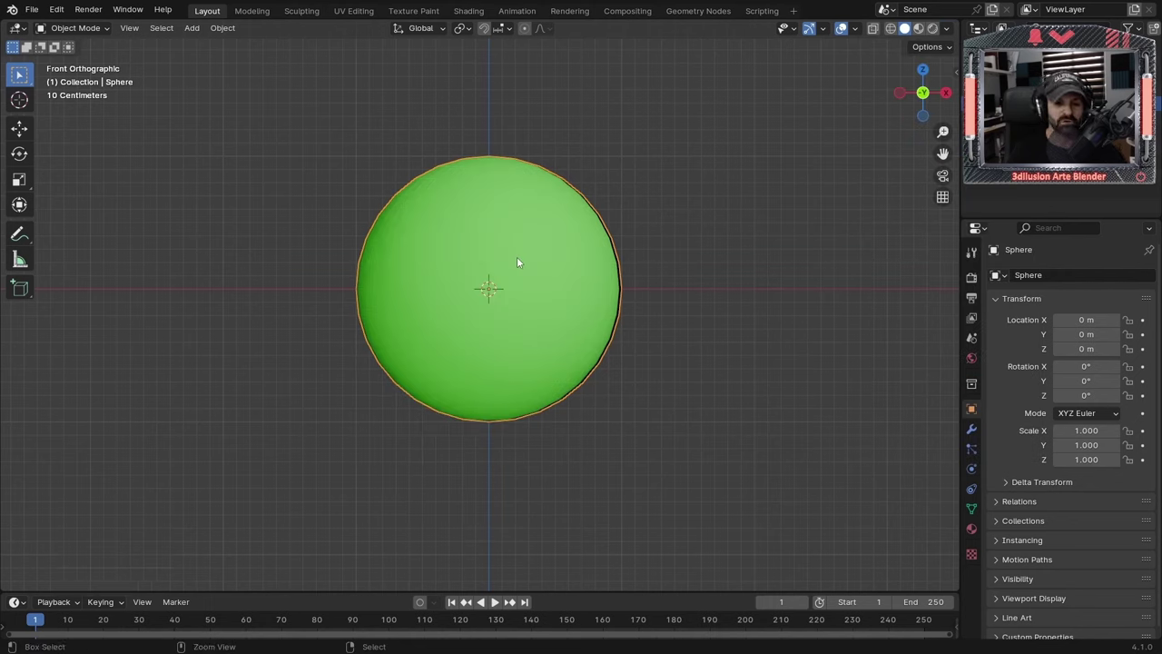
key("ctrl+2")
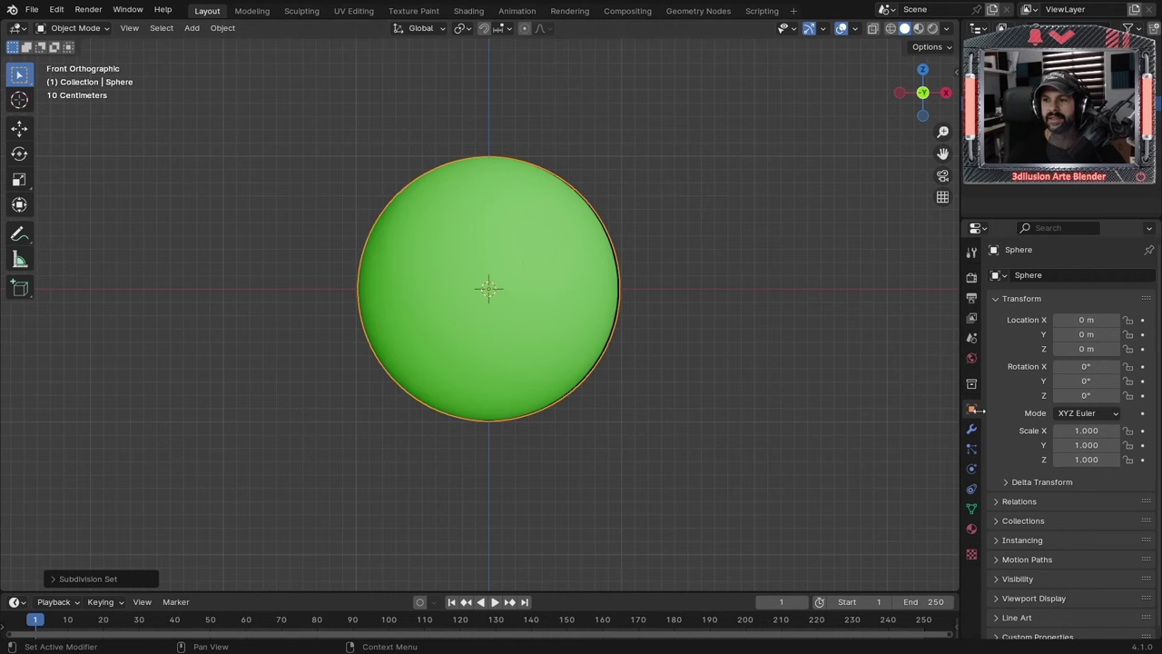
left_click(971, 430)
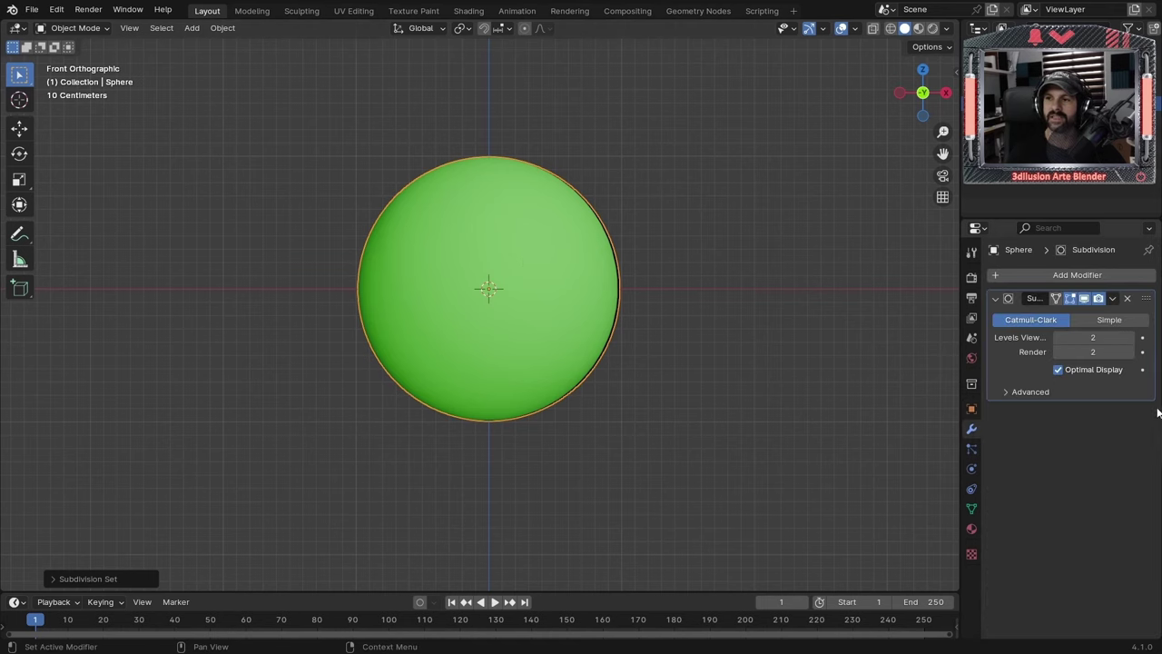
scroll(565, 296, "up", 1)
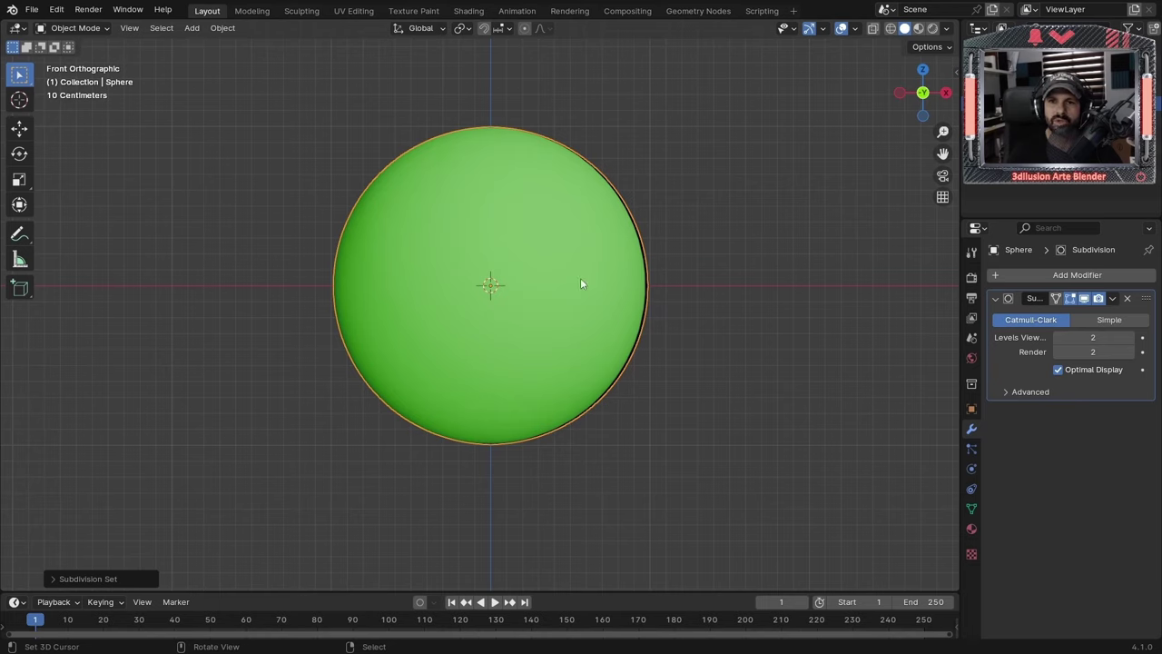
right_click(499, 279)
left_click(458, 273)
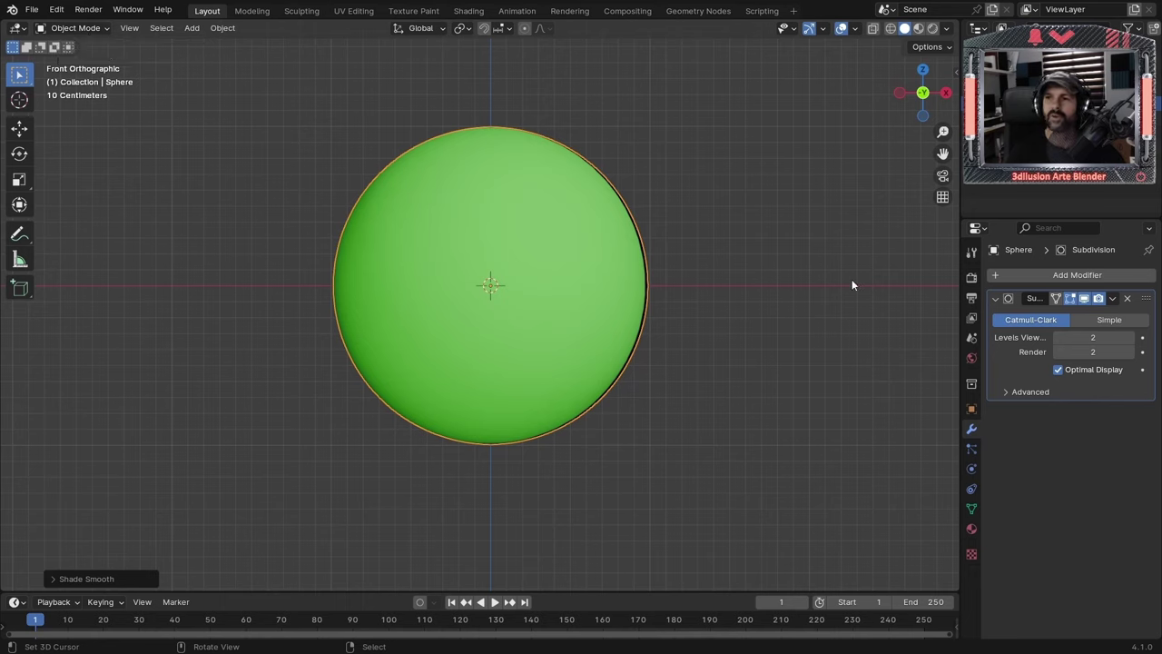
left_click(972, 528)
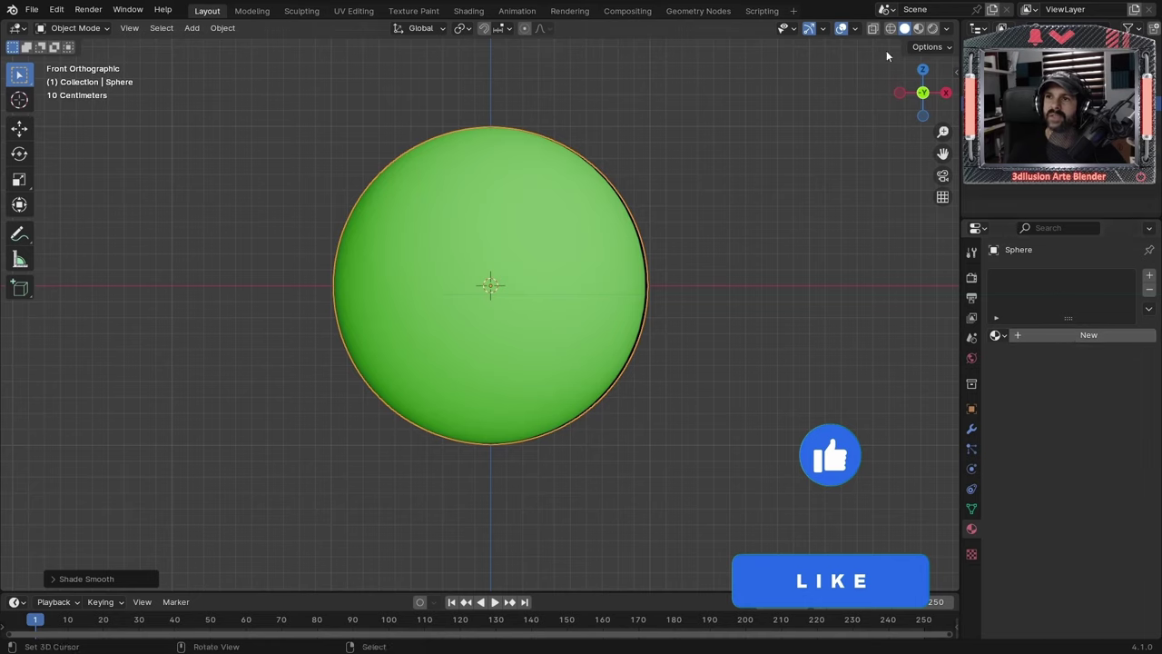
Give the sphere a new material with a yellow base colour
left_click(918, 32)
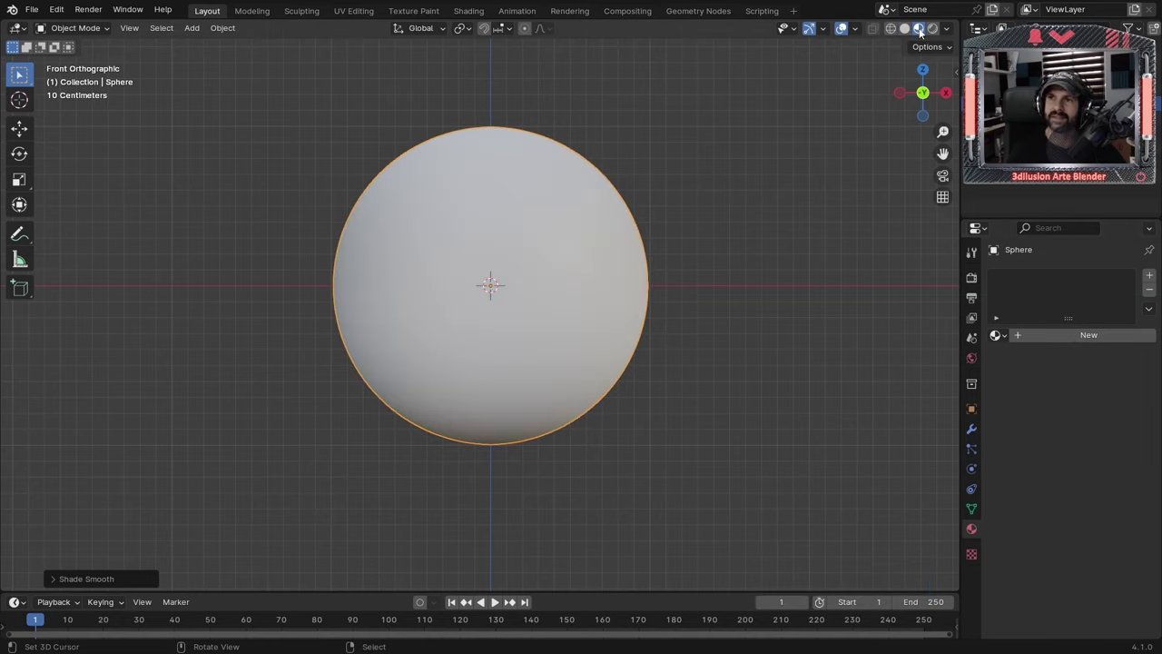
left_click(1048, 337)
left_click(1053, 286)
mouse_move(1054, 288)
left_mouse_down()
mouse_move(1084, 330)
mouse_move(1034, 248)
mouse_move(1060, 322)
mouse_move(995, 321)
left_mouse_up()
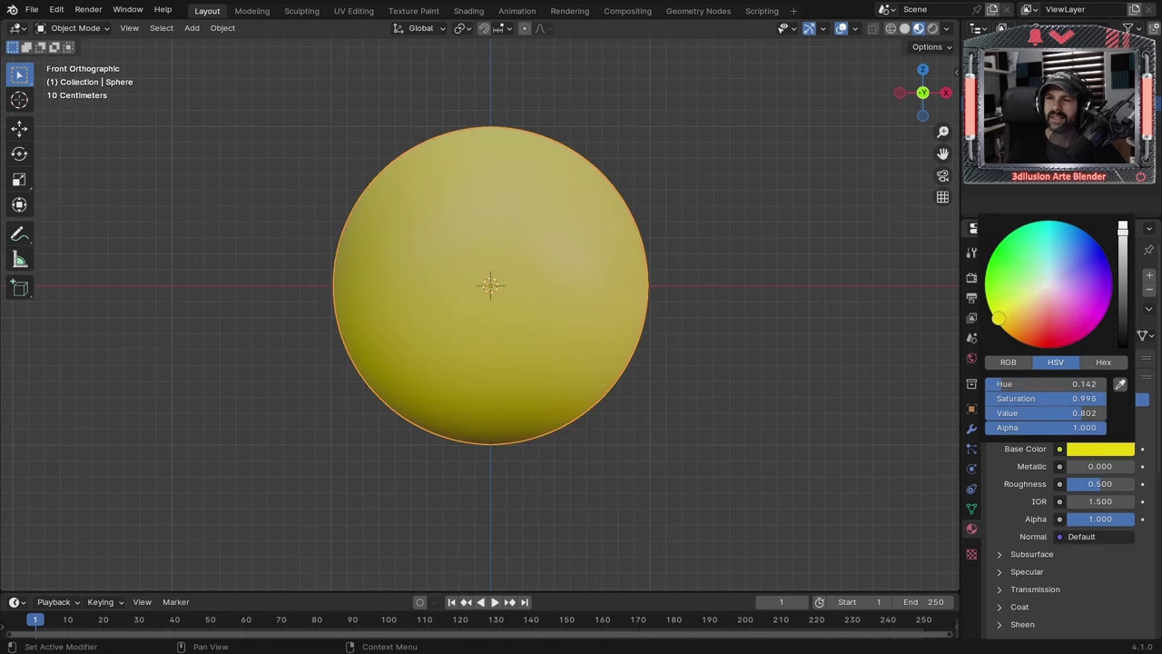
Switch to rendered shading and render with Cycles using GPU Compute
left_click(933, 30)
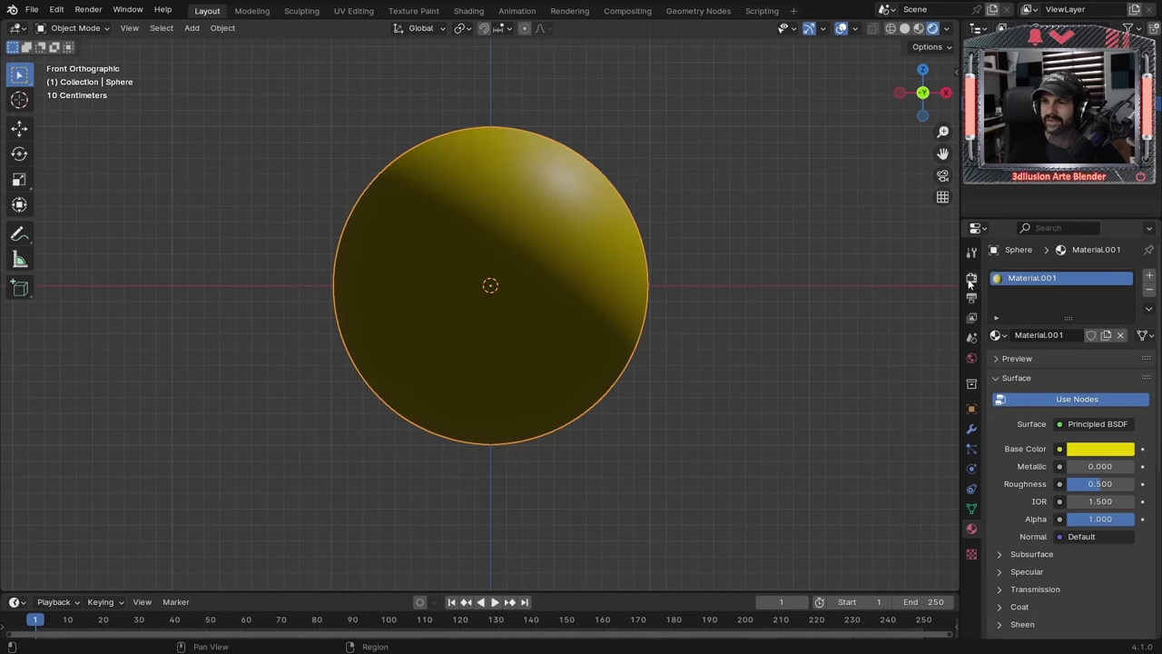
left_click(971, 281)
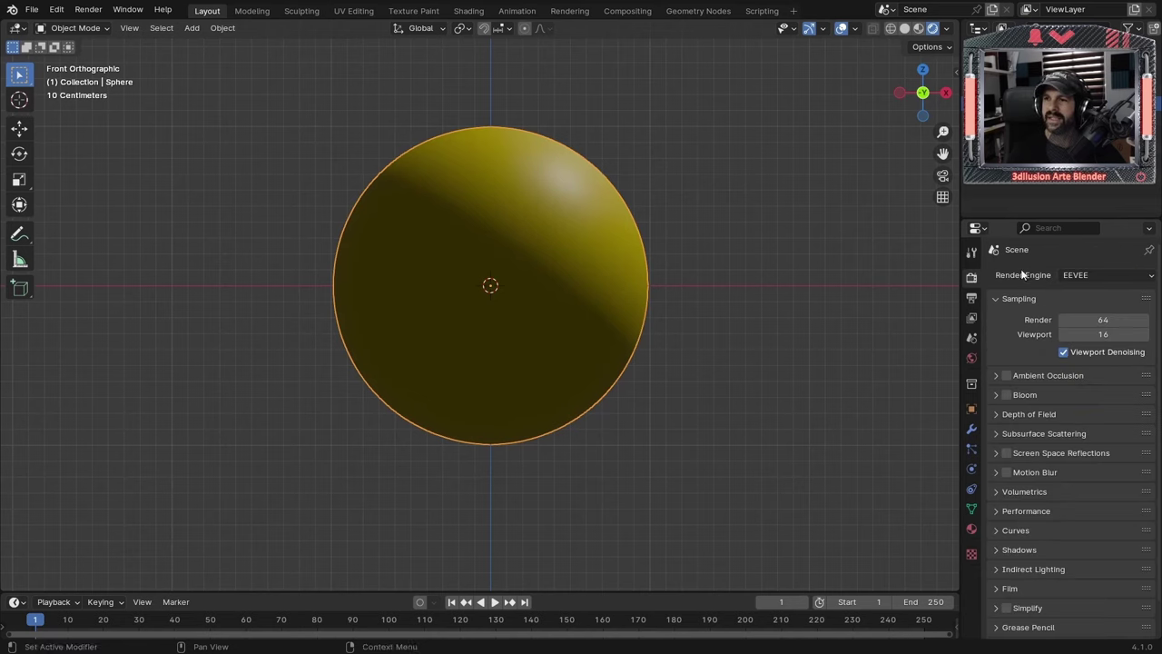
left_click(1079, 275)
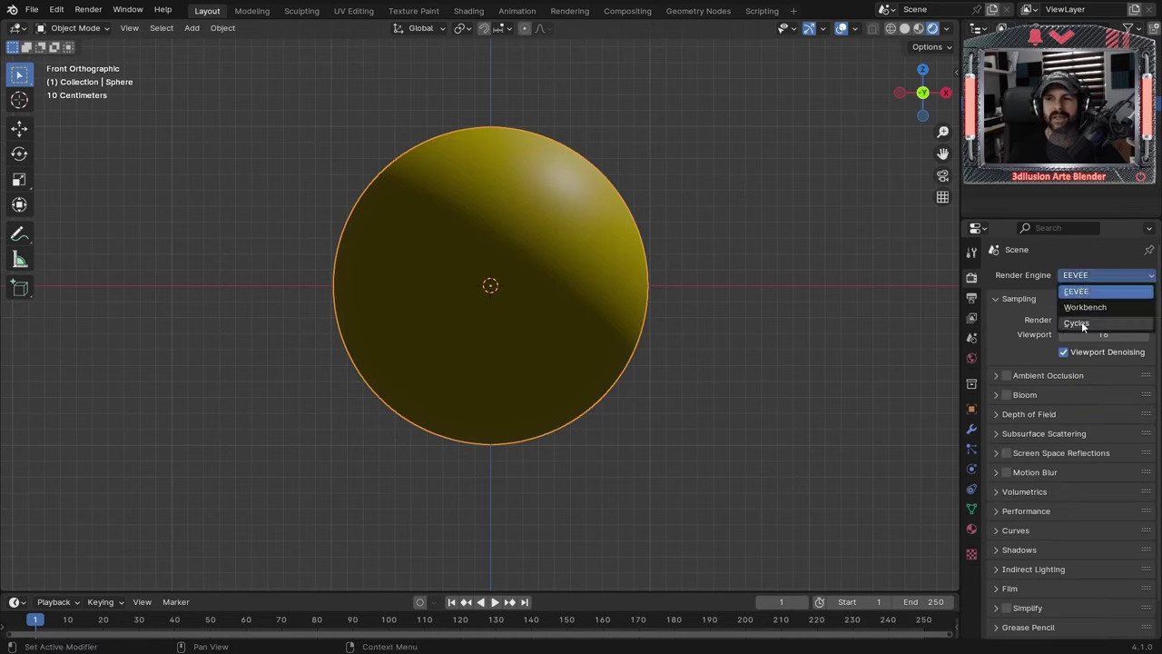
left_click(1078, 322)
left_click(1081, 311)
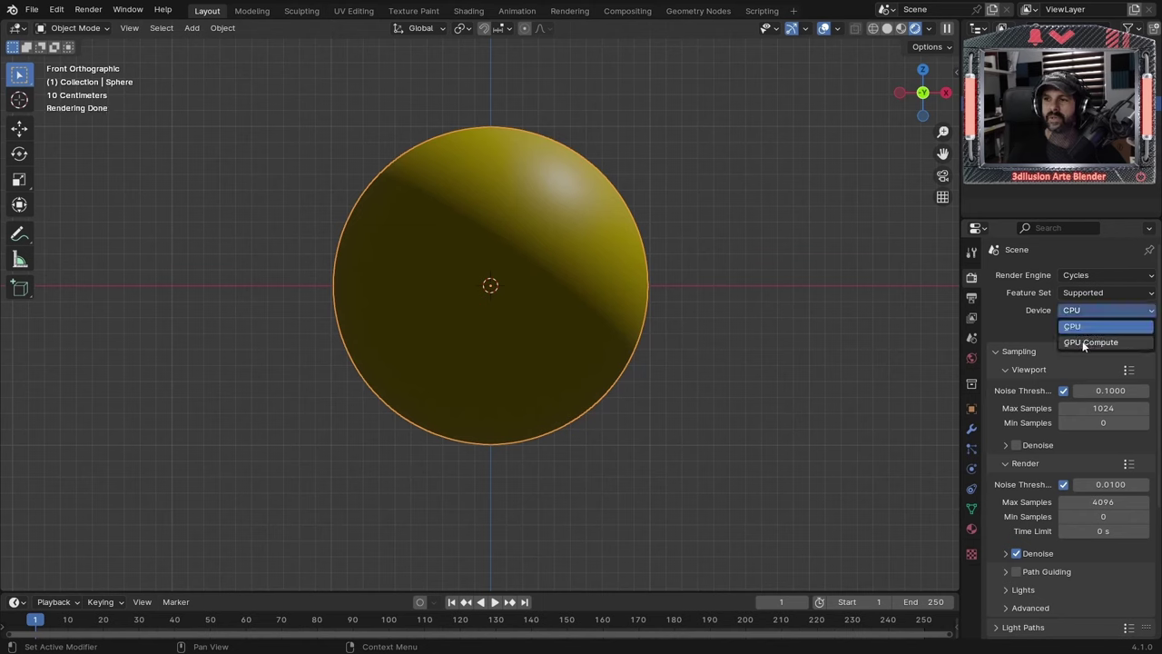
left_click(1089, 342)
Turn on Film > Transparent so the render background is transparent
scroll(1066, 376, "down", 5)
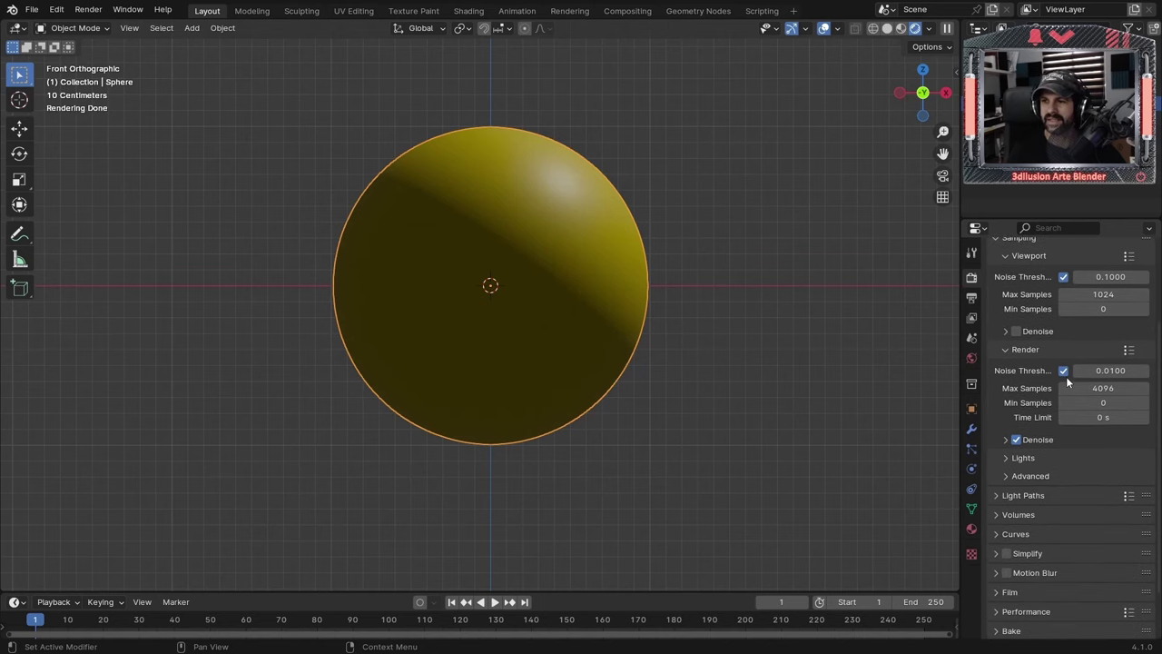
scroll(1065, 376, "down", 3)
left_click(1006, 533)
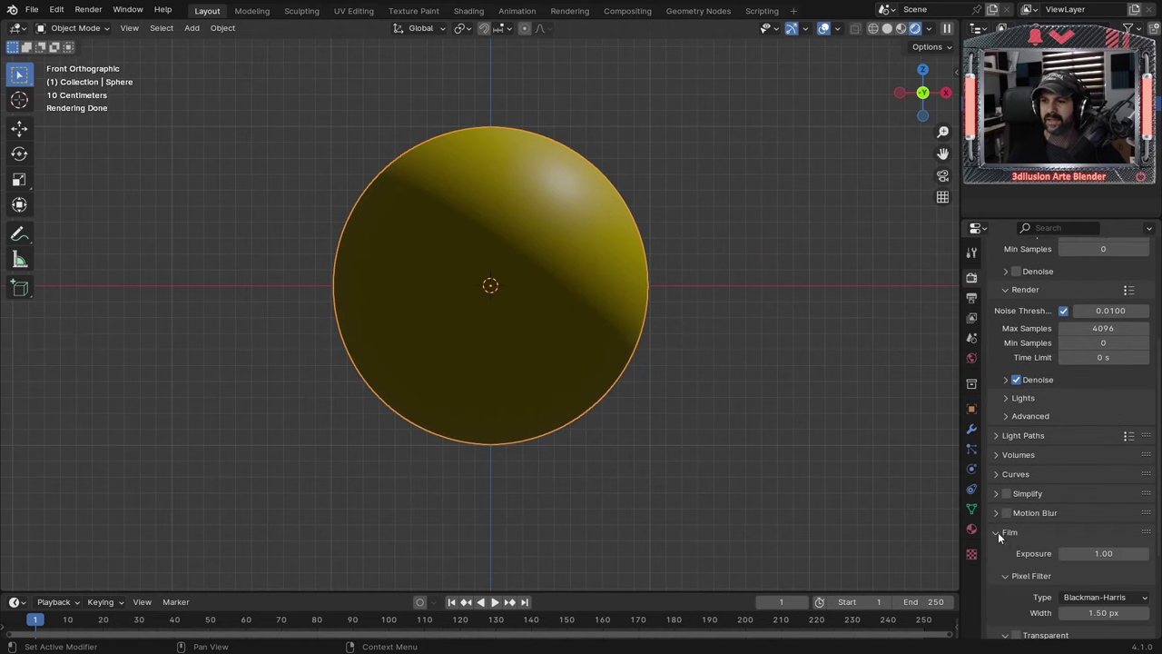
left_click(998, 534)
left_click(999, 534)
scroll(1067, 579, "down", 3)
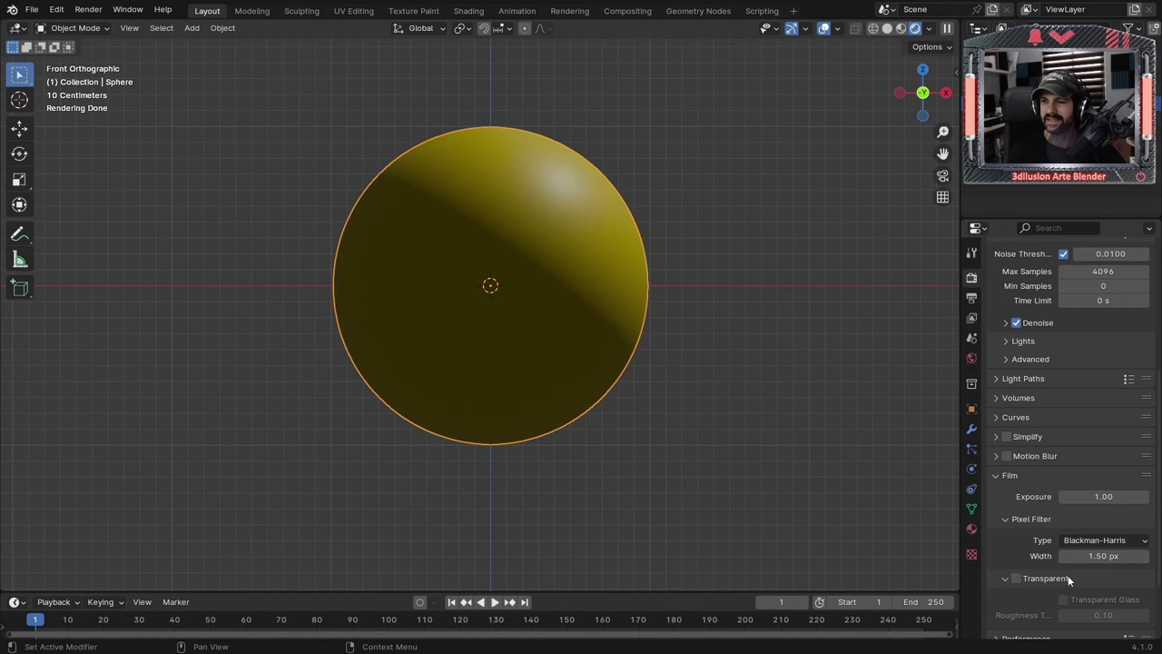
left_click(1017, 581)
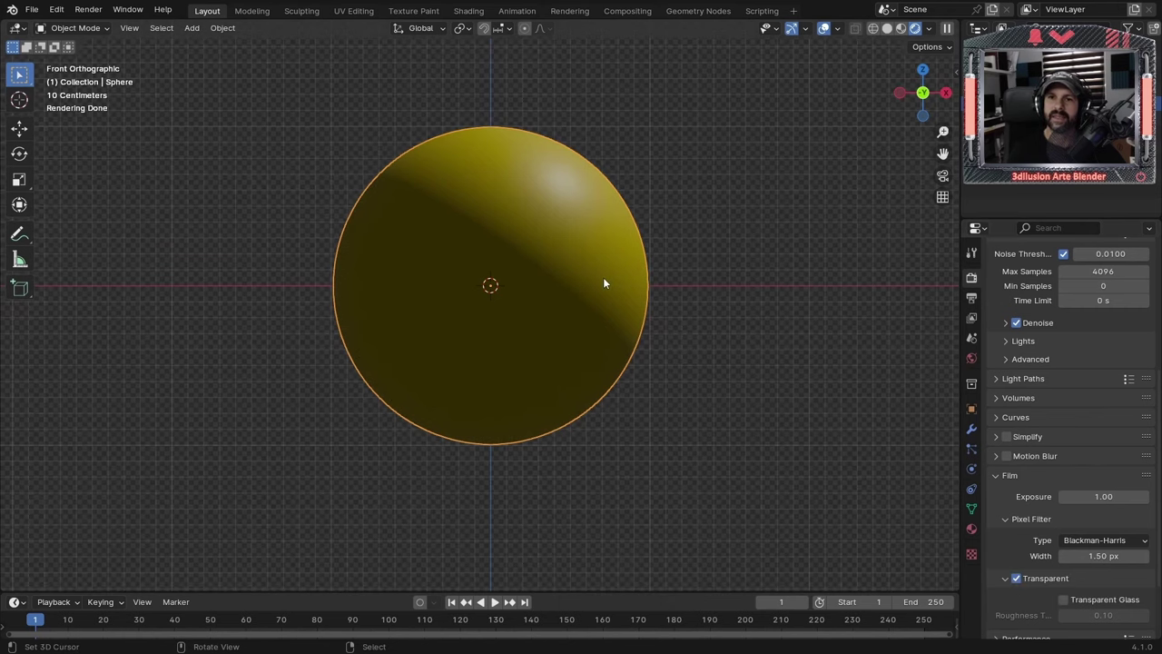
scroll(604, 279, "down", 2)
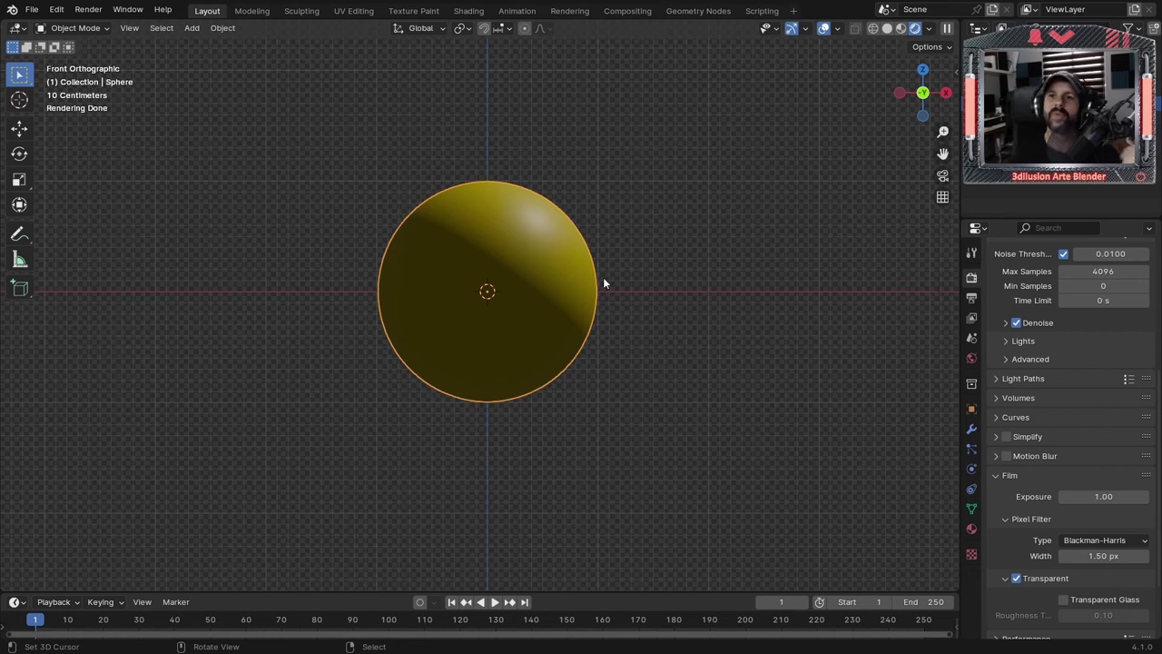
Set the sphere material's Metallic to 1 and Roughness to 0.412
left_click(971, 529)
left_click(1093, 309)
type("1")
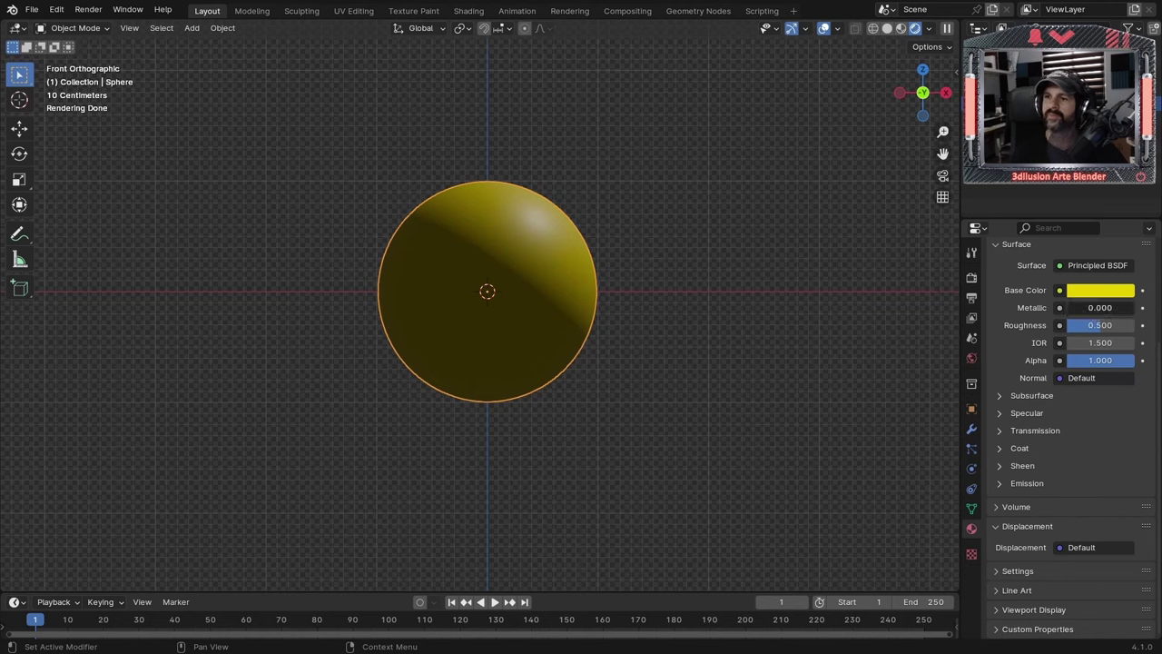
key("Return")
mouse_move(1099, 325)
left_mouse_down()
mouse_move(1108, 325)
mouse_move(1092, 325)
left_mouse_up()
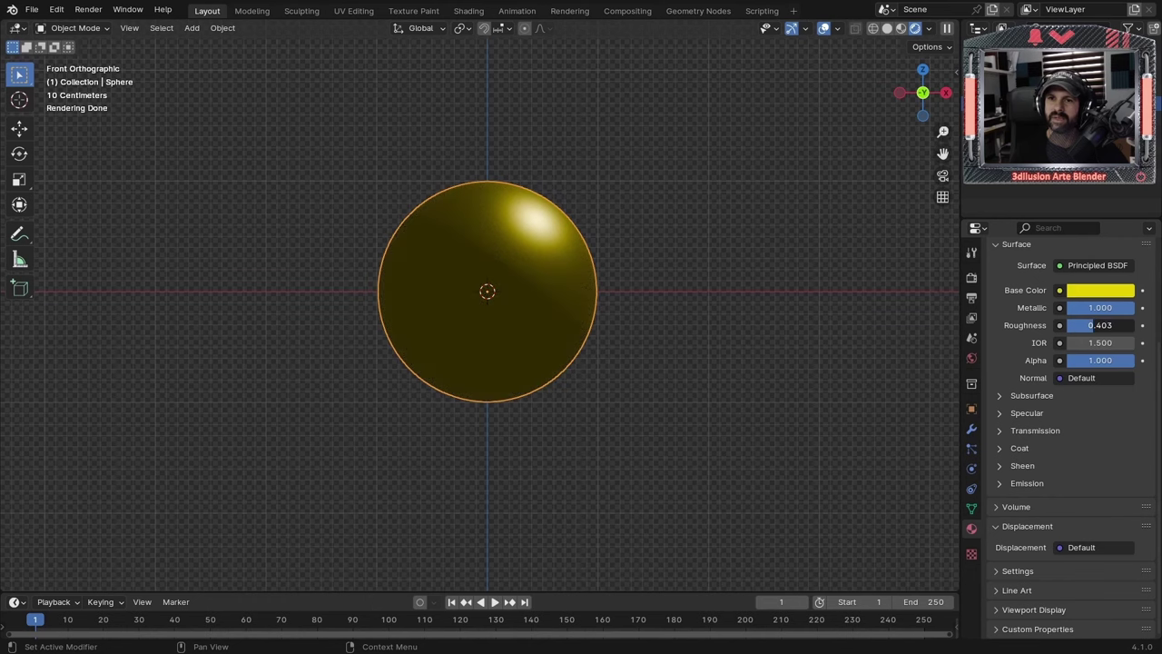
left_click_drag(1092, 325, 1087, 325)
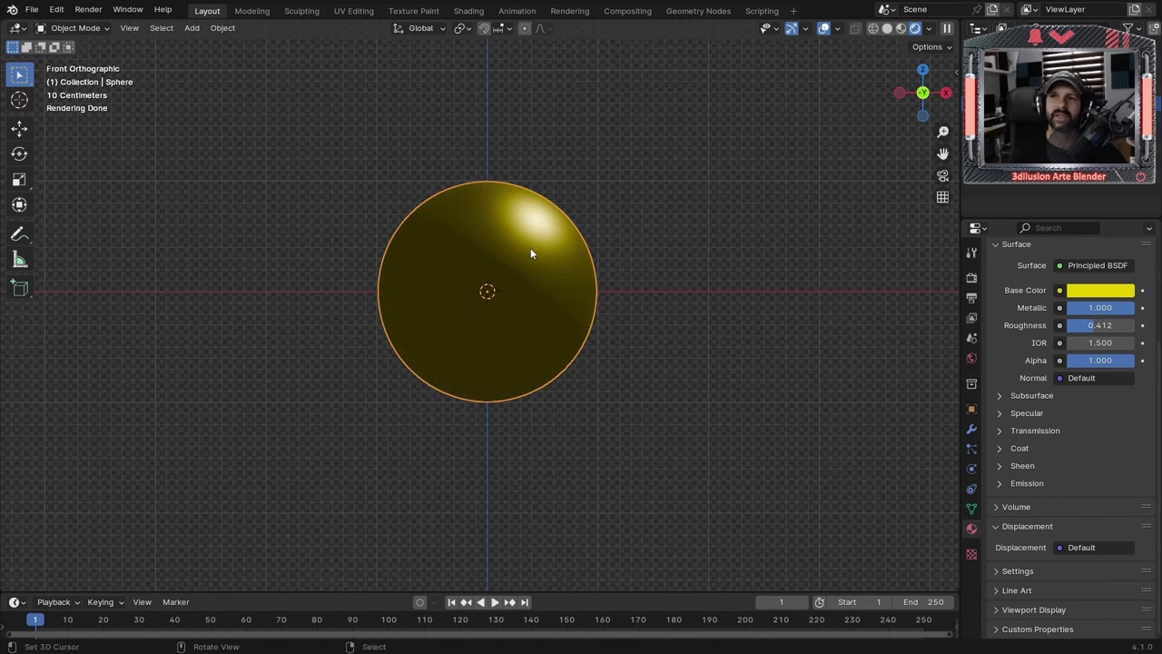
Browse MatCaps in solid shading, return to rendered view, then enter the Shading workspace
left_click(886, 28)
left_click(946, 29)
left_click(935, 132)
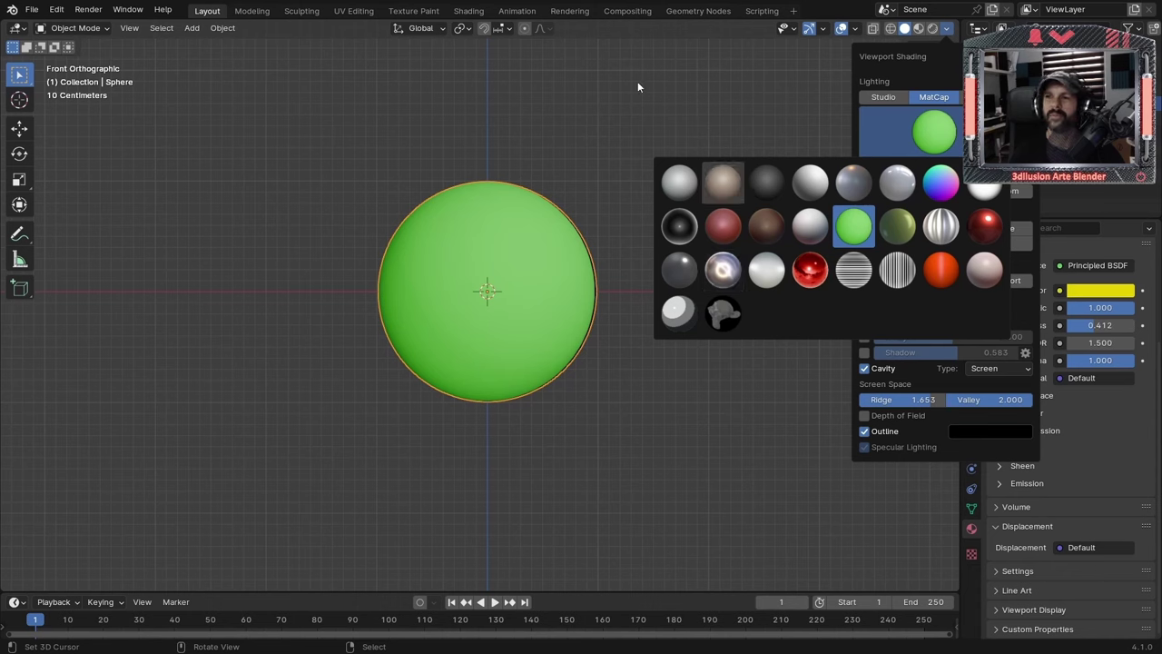
left_click(931, 28)
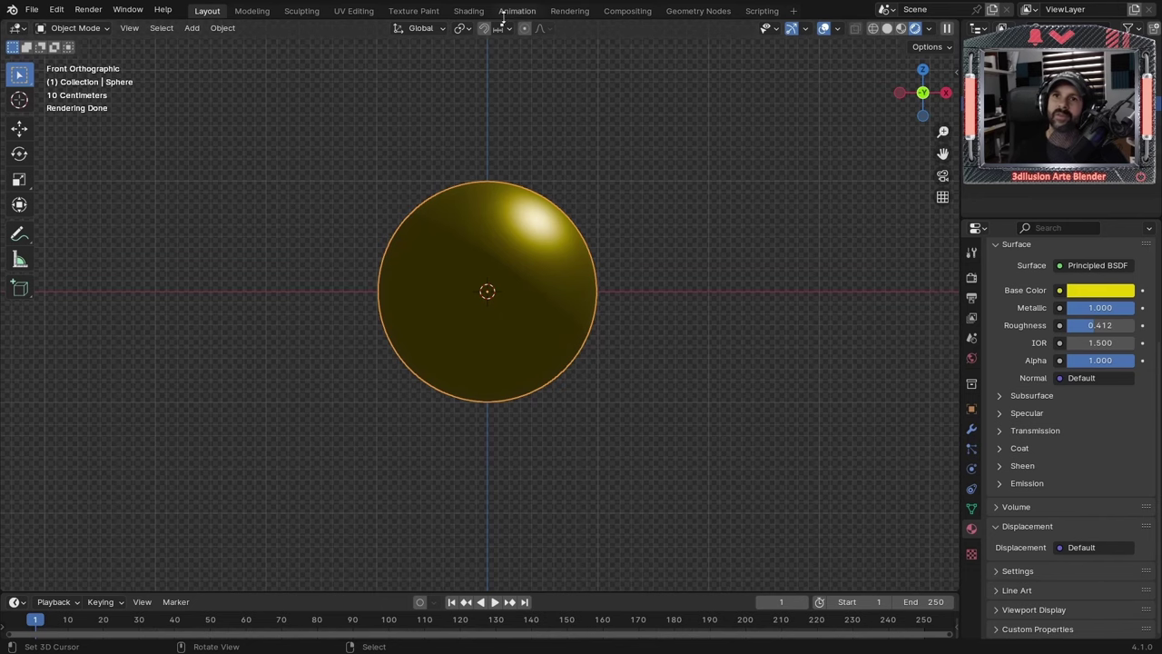
left_click(472, 11)
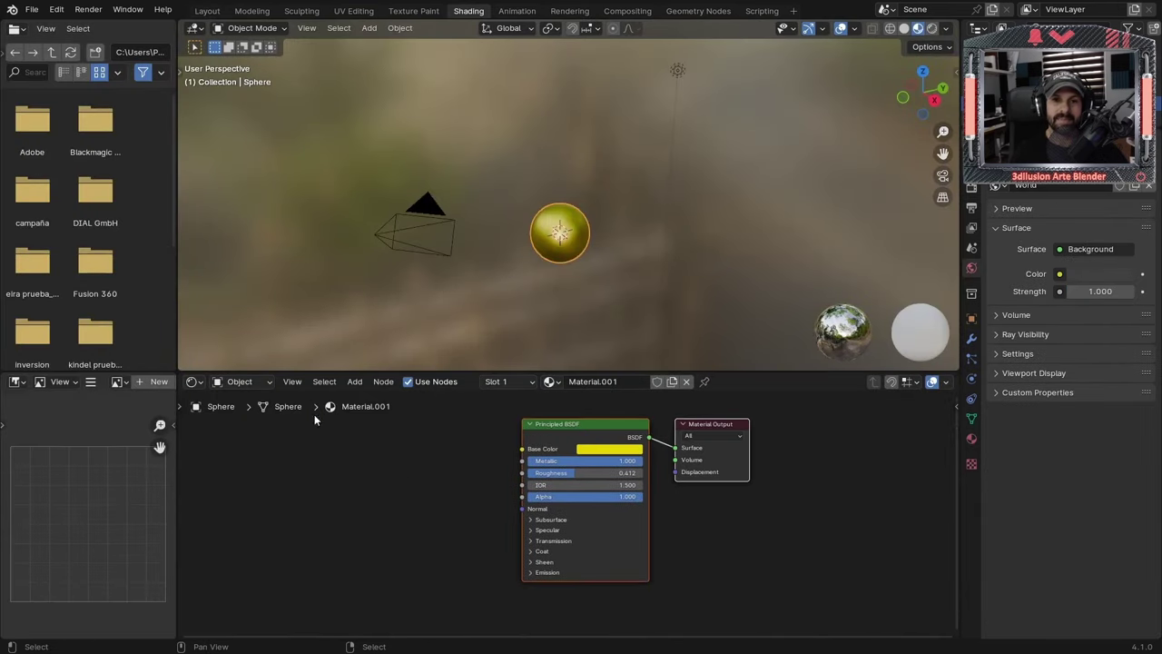
Show the World shader nodes and place an Environment Texture node left of Background
left_click(240, 382)
left_click(243, 434)
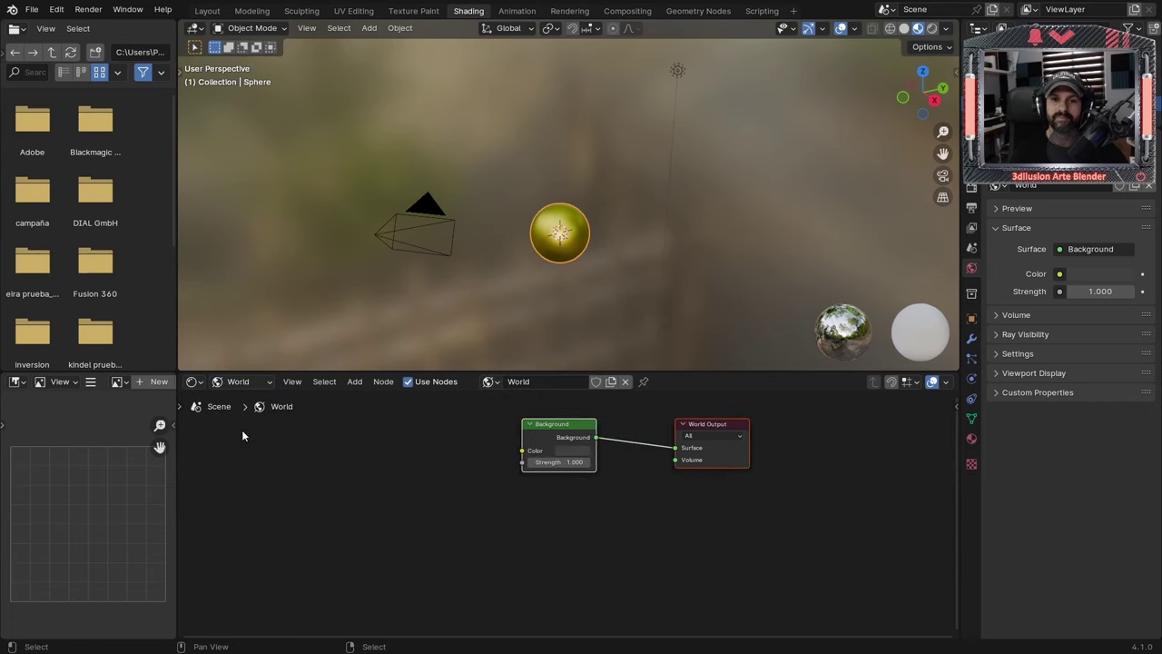
key("shift+a")
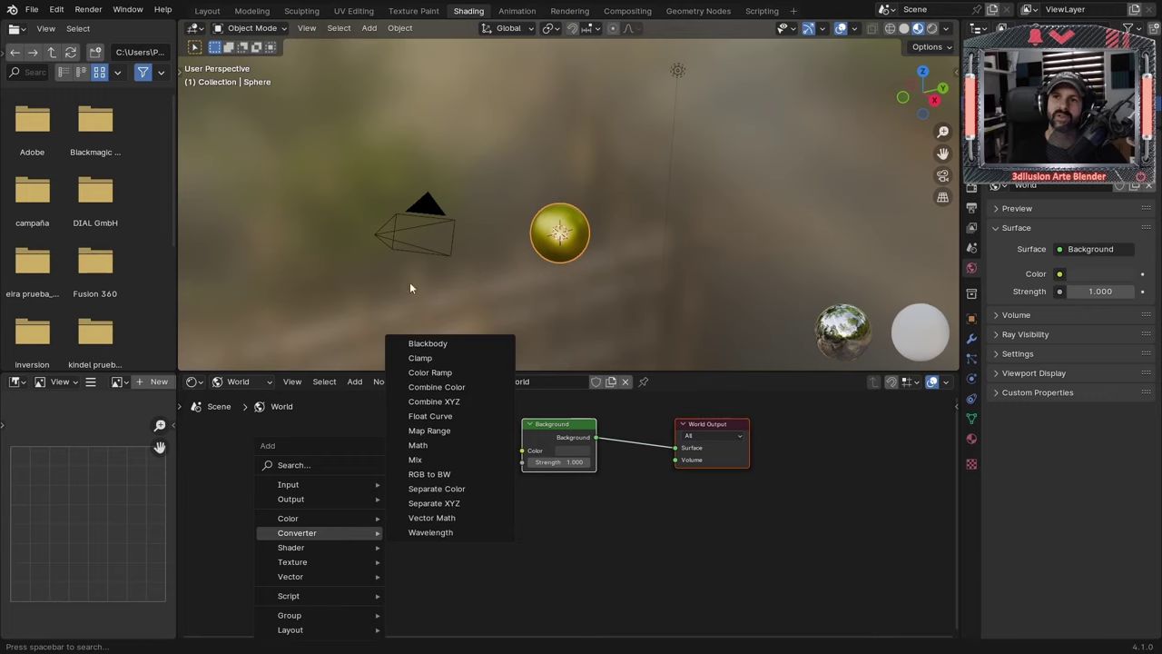
left_click(676, 68)
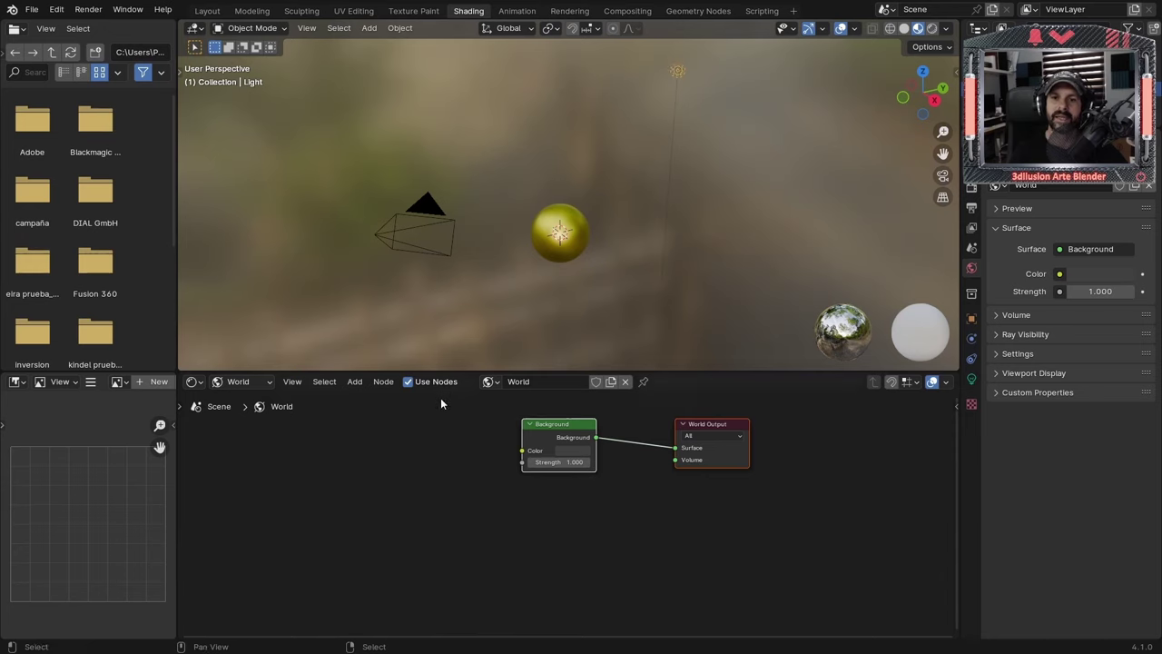
key("shift+a")
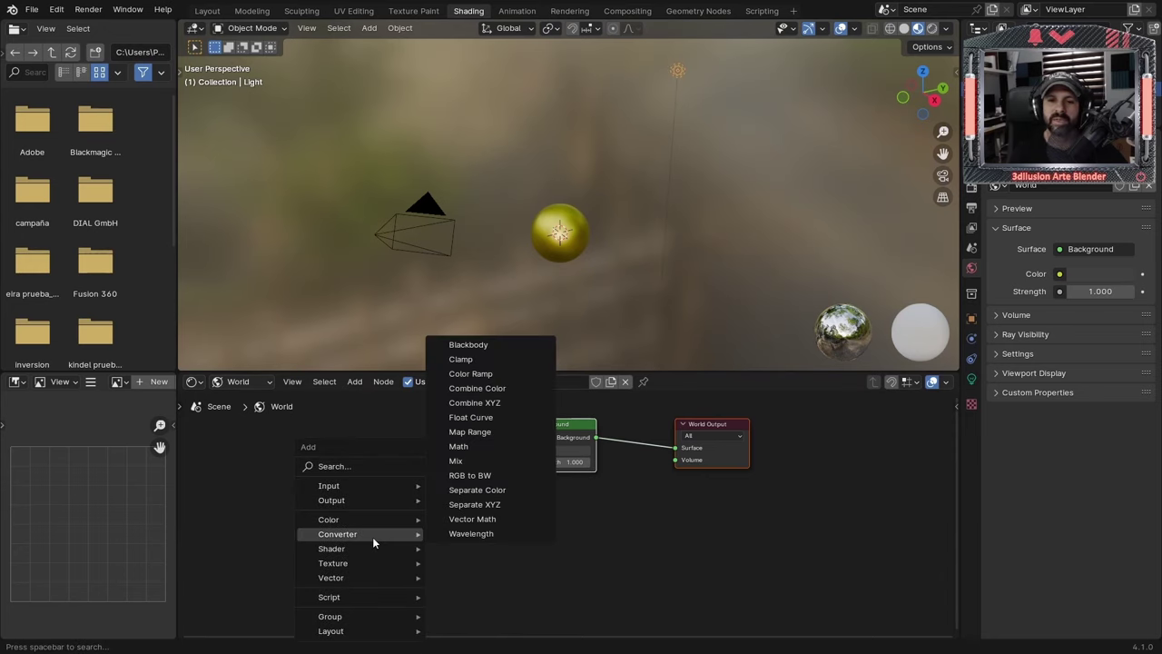
mouse_move(332, 563)
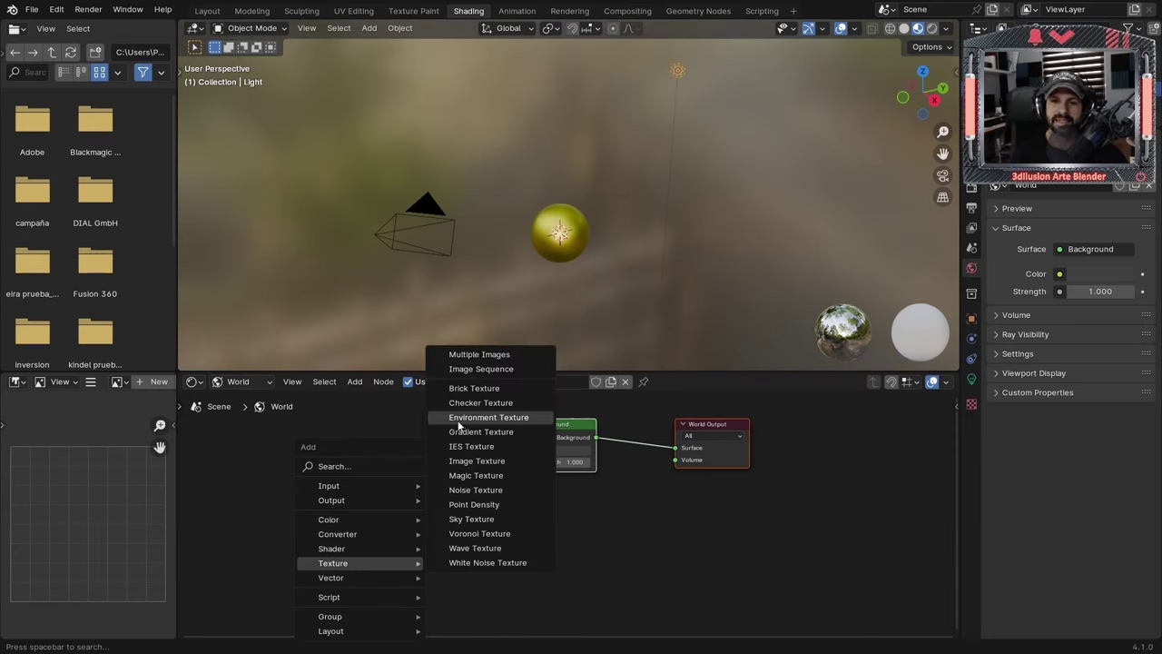
left_click(473, 427)
left_click(314, 428)
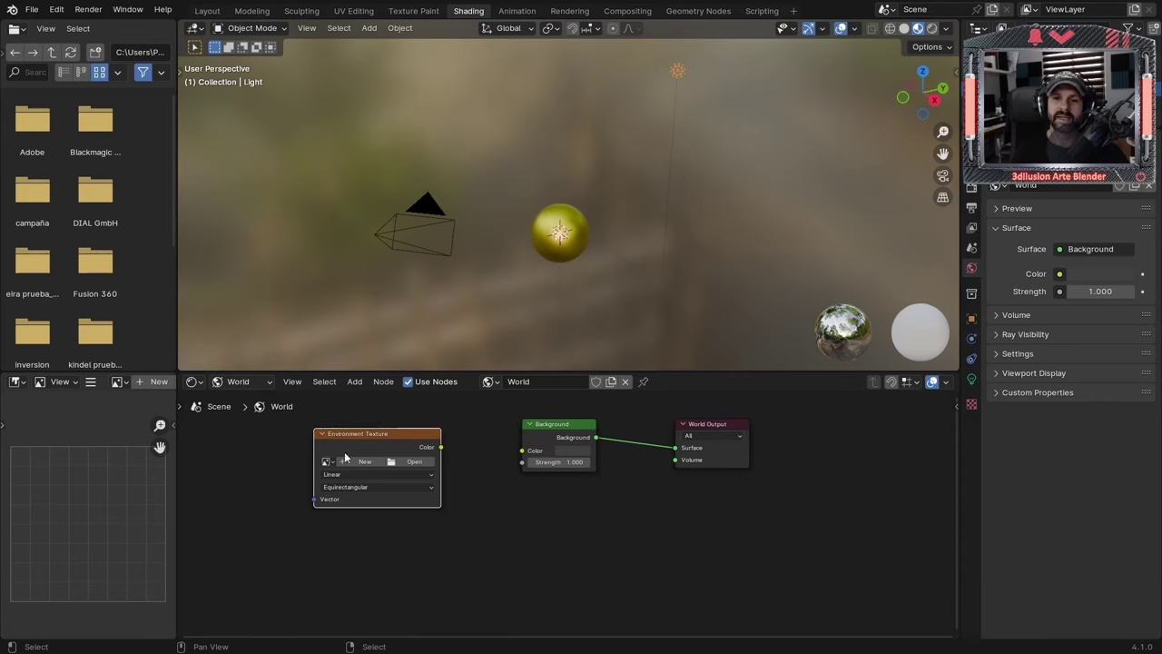
Link the environment texture to Background, load modern_buildings_2_4k.exr, and set strength 1.400
left_click_drag(443, 447, 523, 450)
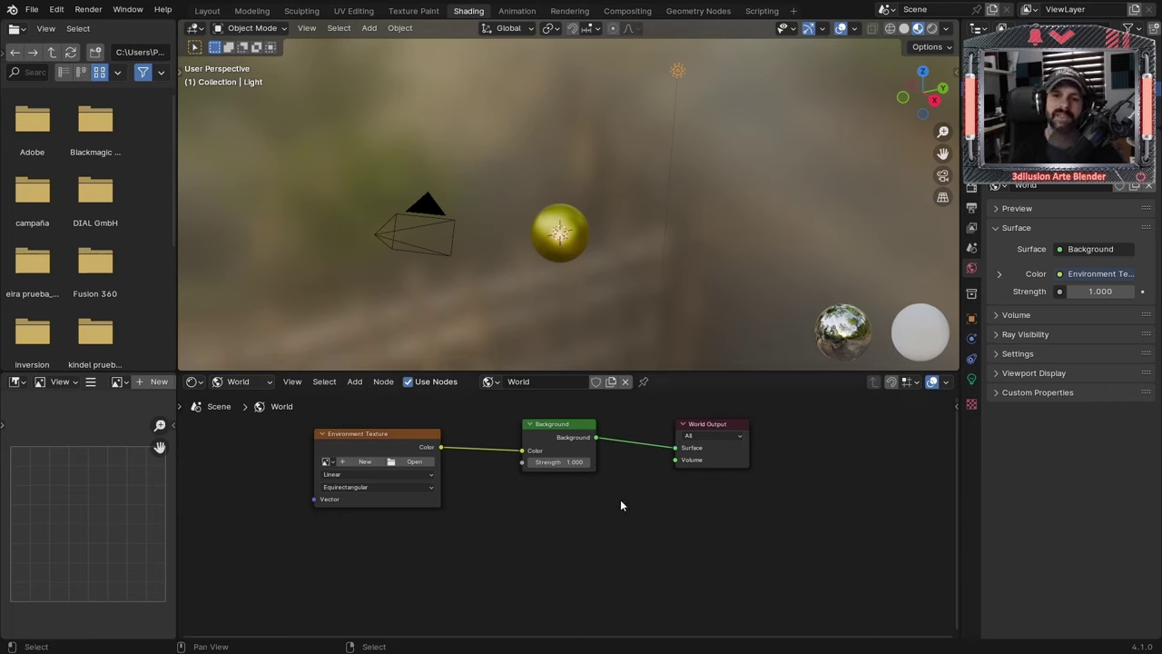
left_click(408, 462)
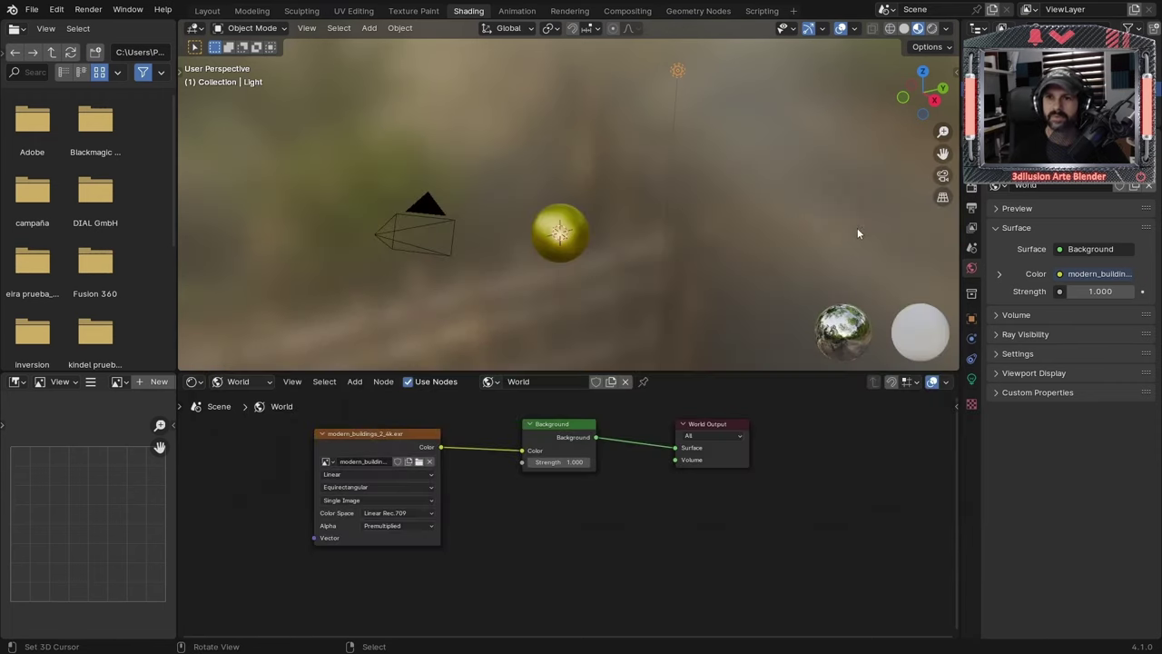
left_click(932, 28)
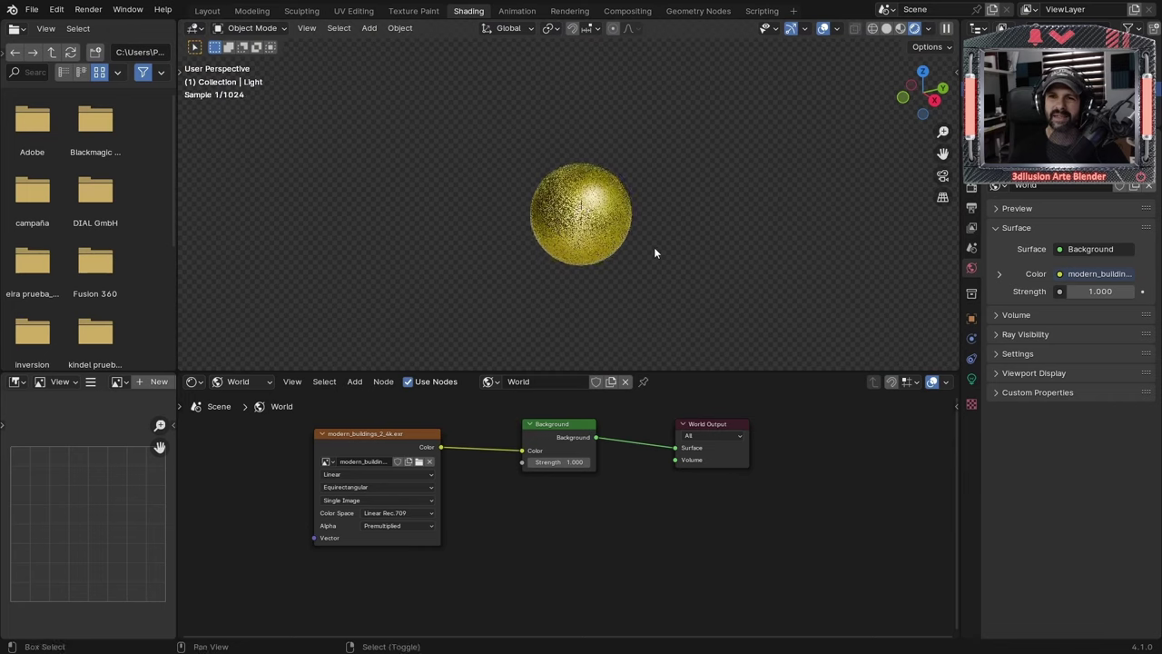
scroll(652, 252, "up", 3)
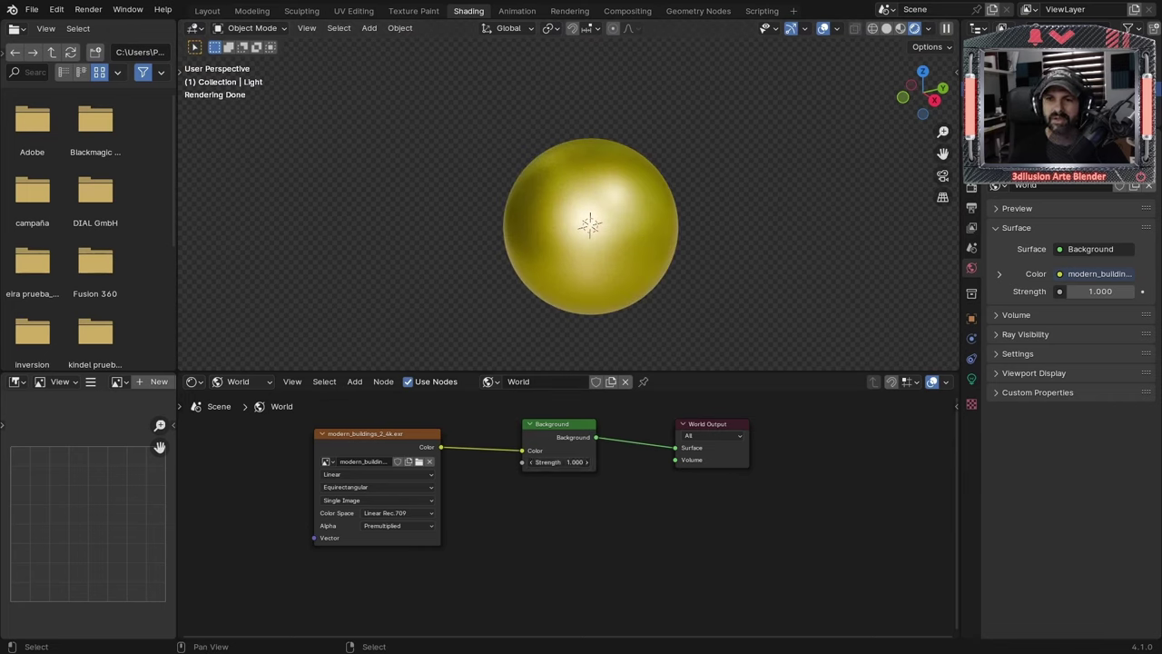
left_click_drag(1099, 290, 1125, 291)
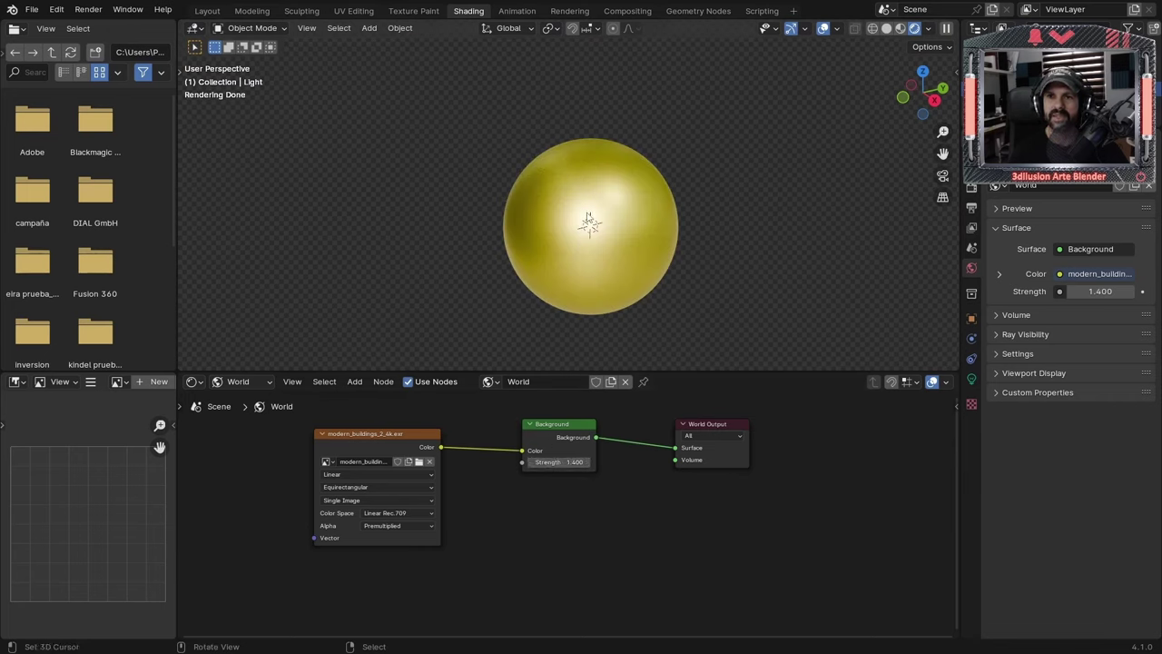
mouse_move(588, 224)
middle_mouse_down()
mouse_move(712, 160)
mouse_move(576, 168)
mouse_move(547, 207)
middle_mouse_up()
Set viewport max samples to 1000, lower render max samples, and look through the camera
scroll(576, 168, "up", 2)
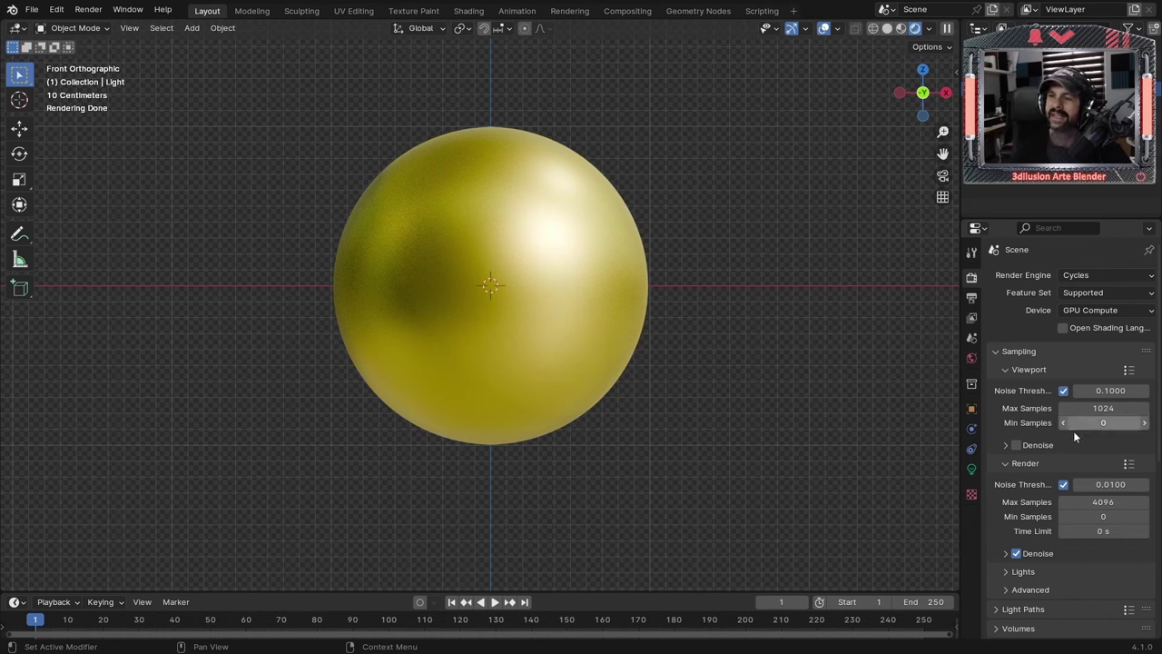
left_click(1102, 408)
type("1000")
key("Return")
scroll(1099, 474, "down", 2)
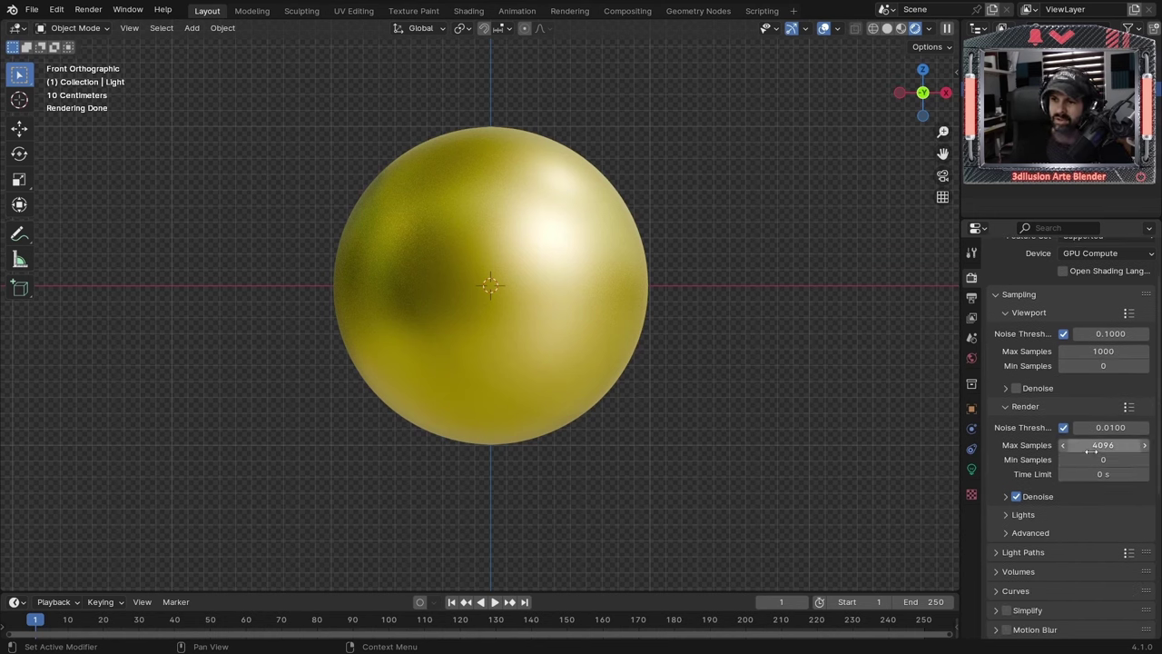
left_click(1096, 446)
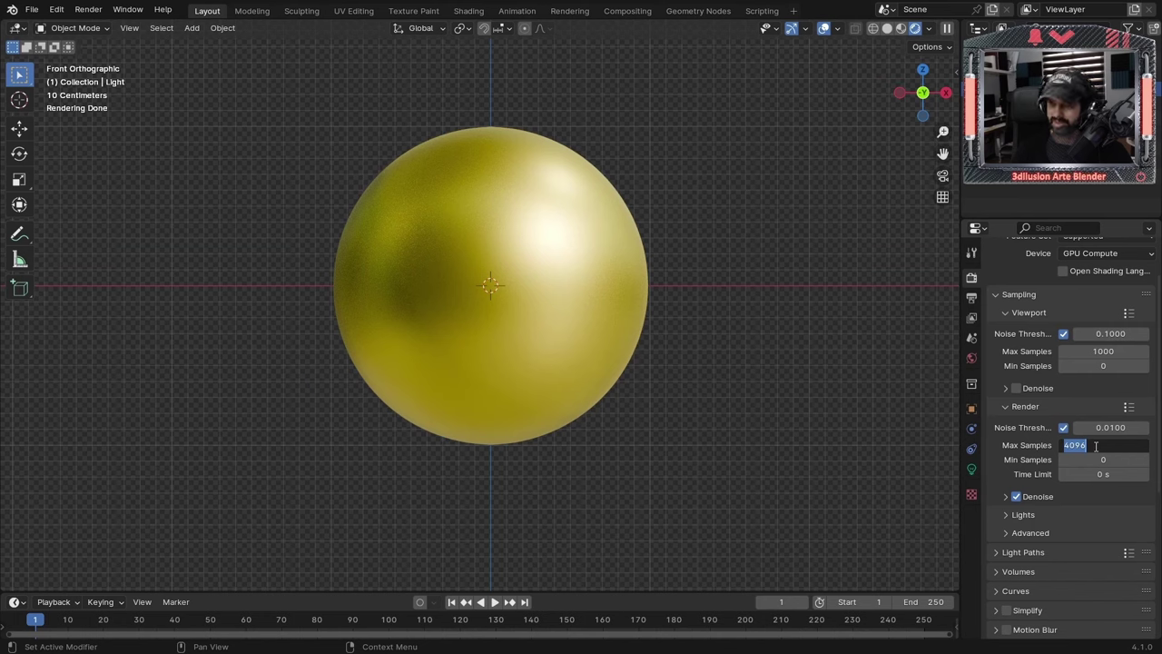
type("1001200")
key("Return")
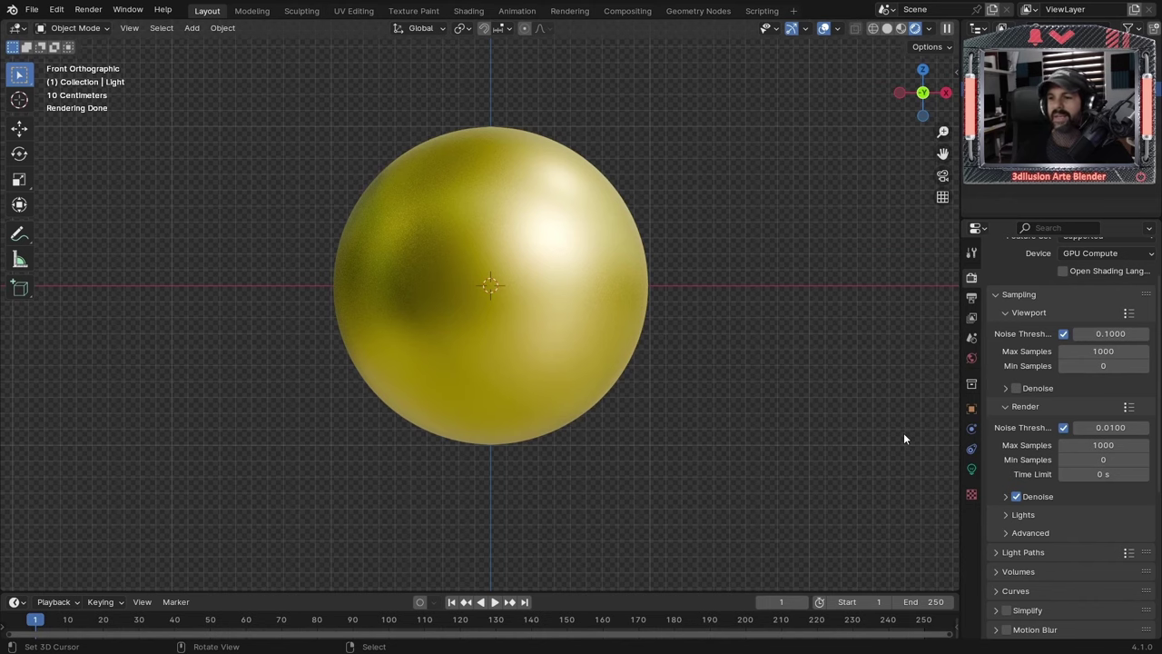
key("KP_0")
Set the output Resolution X to 1080 for a square render
left_click(970, 297)
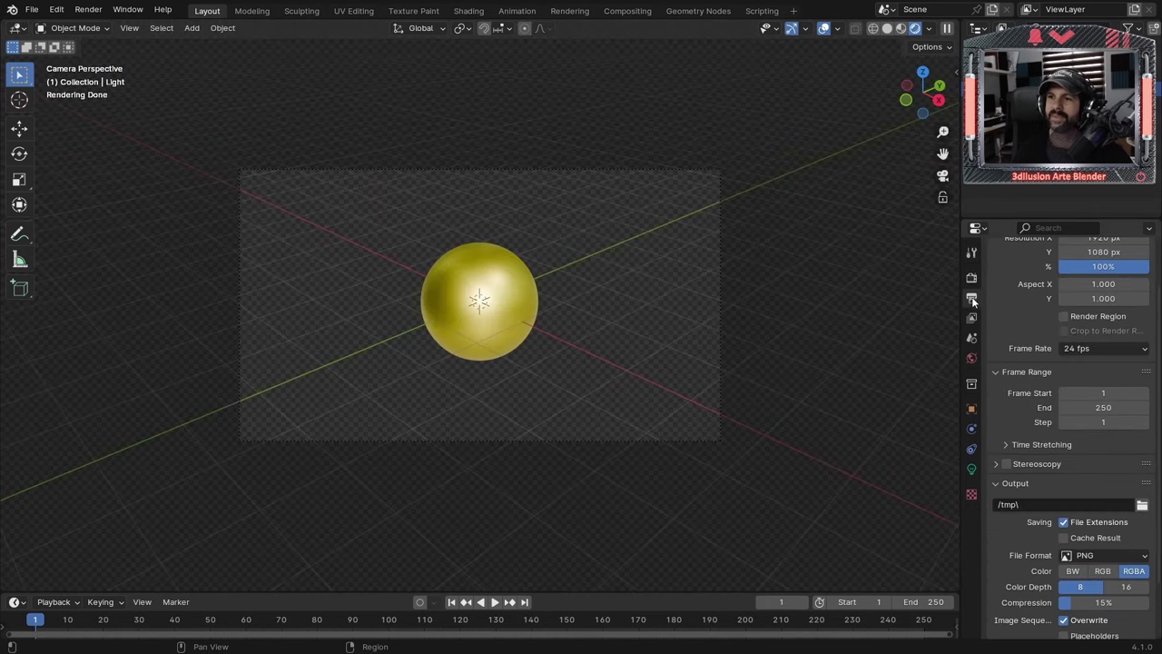
scroll(1091, 341, "up", 1)
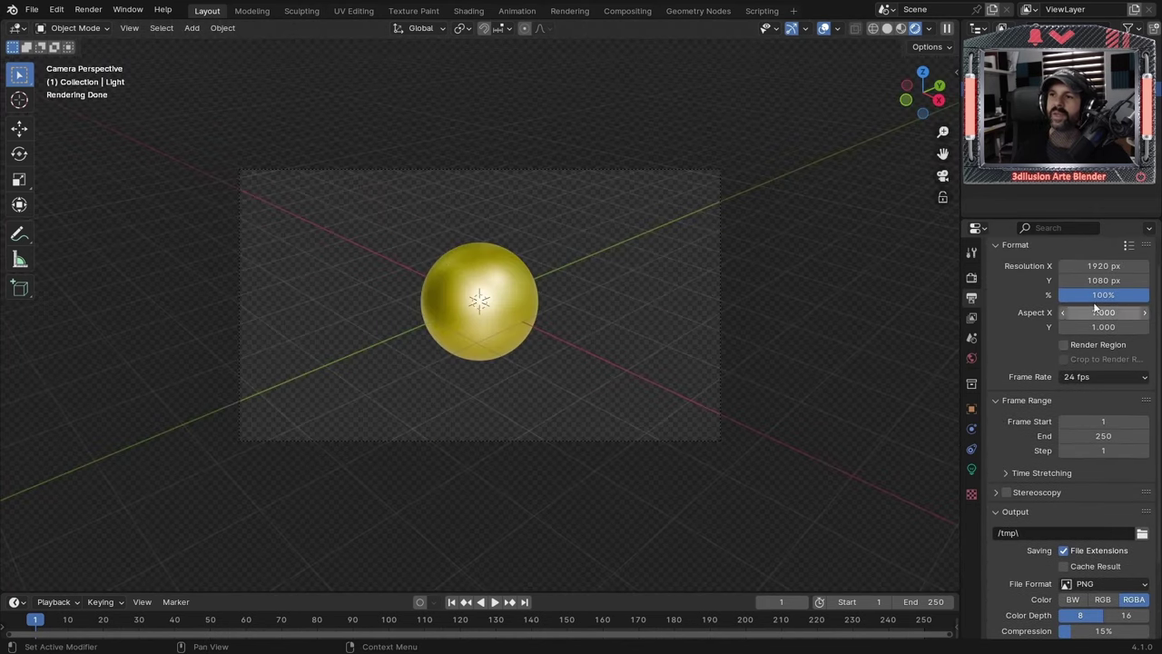
left_click(1099, 265)
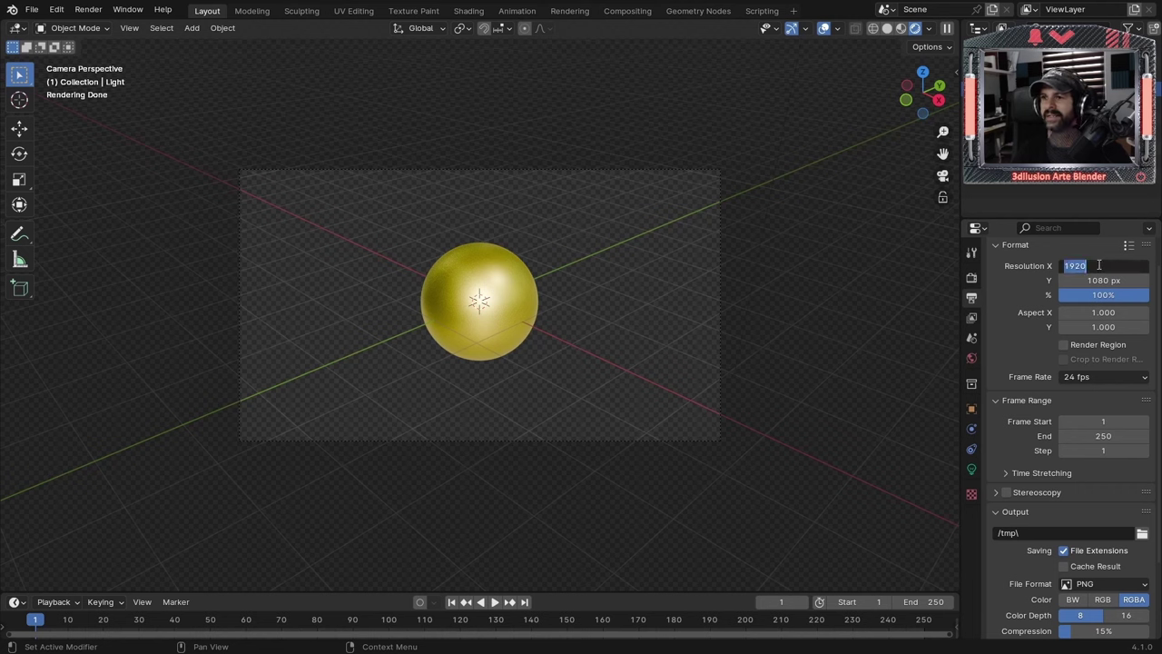
type("108")
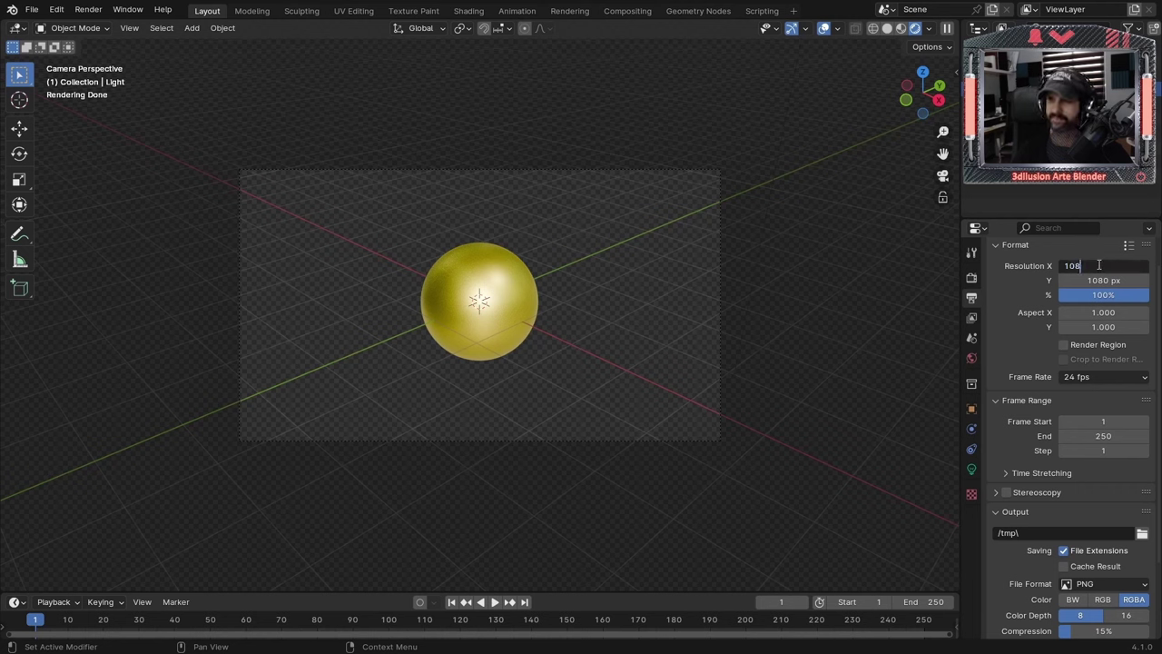
type("0")
key("Return")
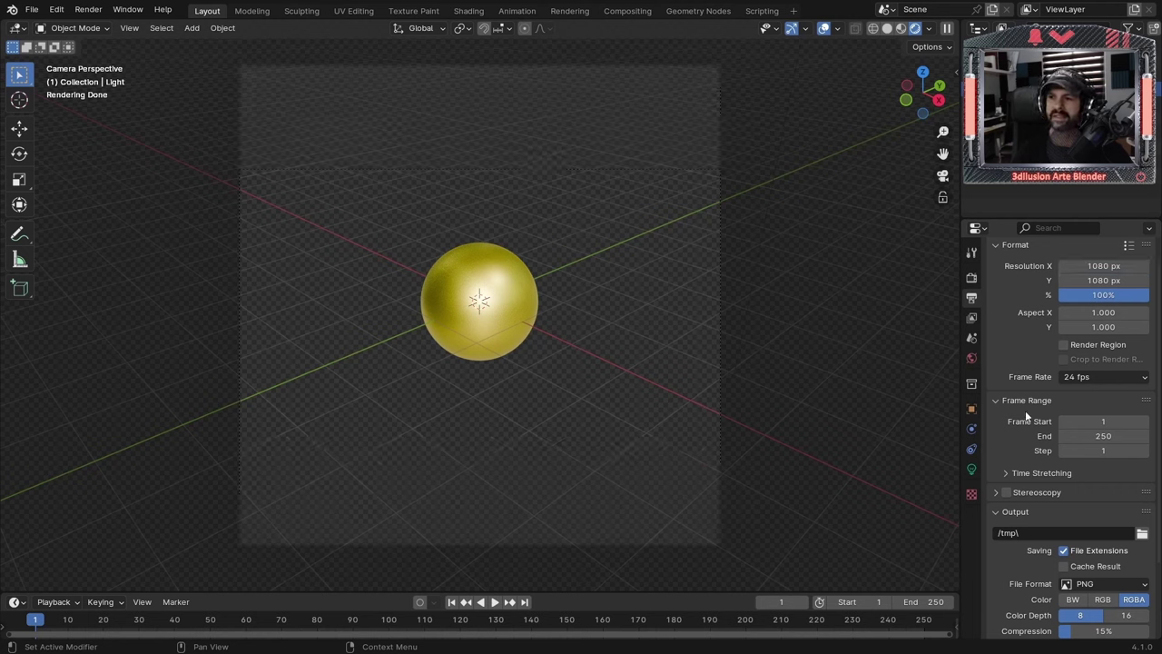
Give the camera a 200 mm focal length and reposition it to frame the sphere
left_click(720, 341)
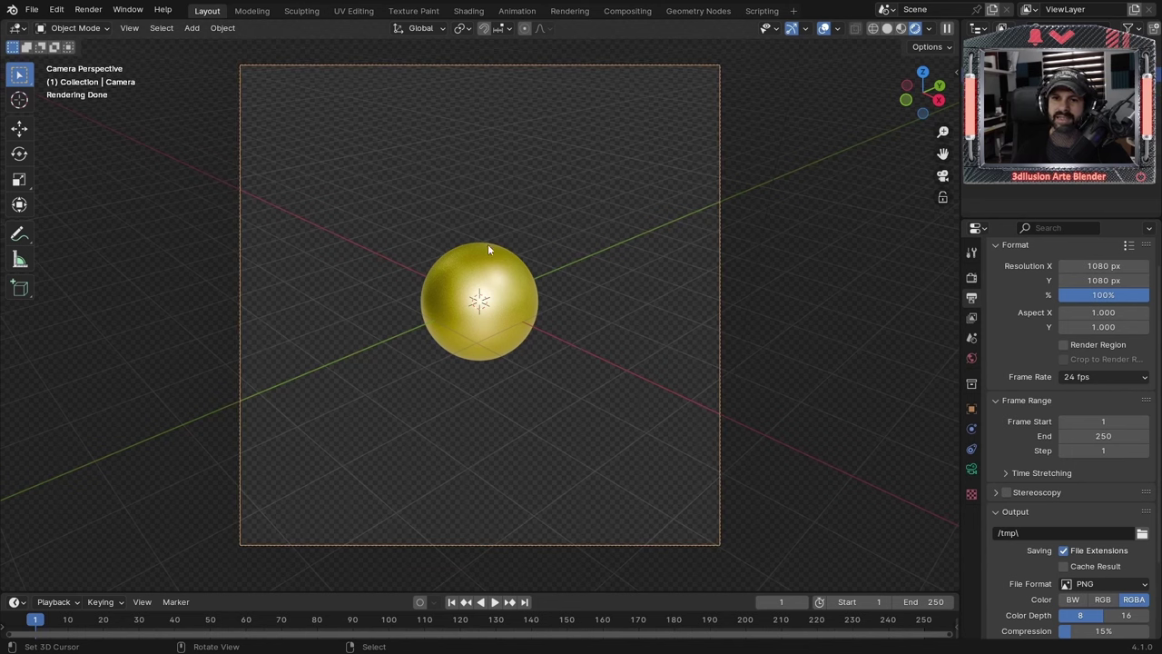
left_click(971, 469)
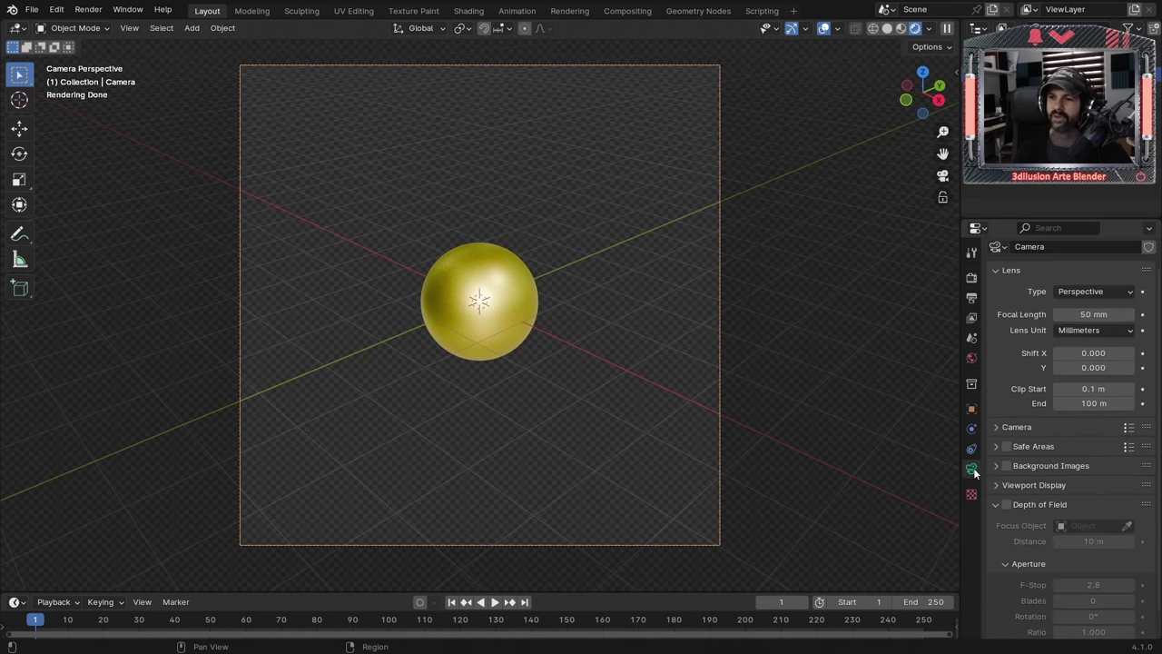
left_click_drag(1073, 313, 1148, 313)
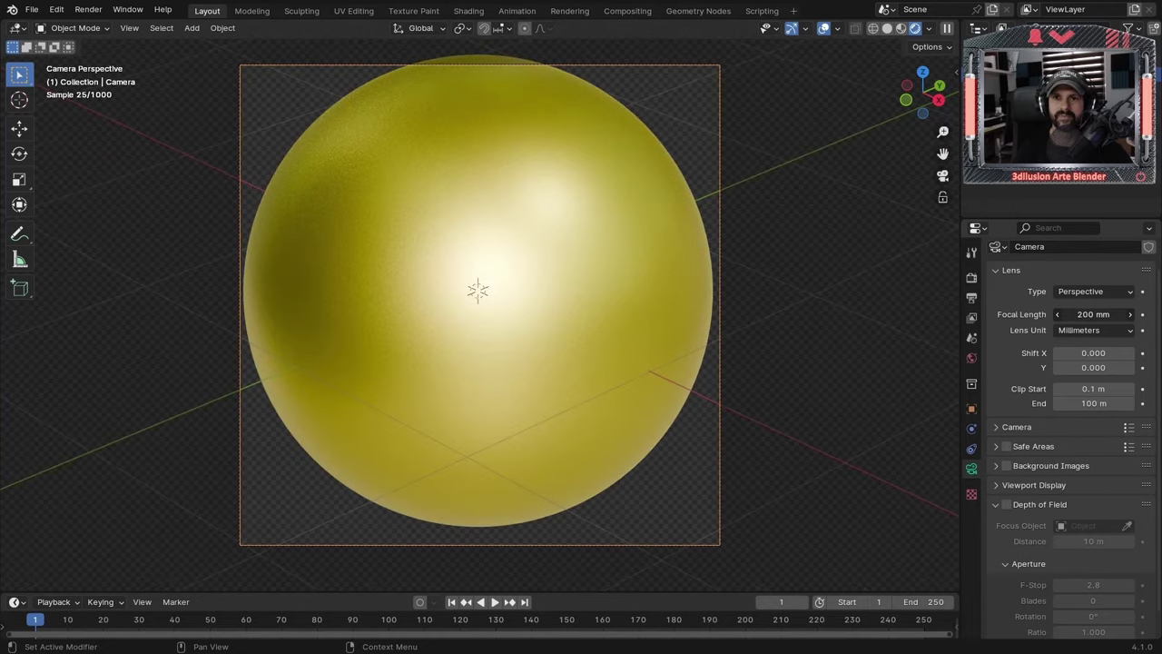
key("g")
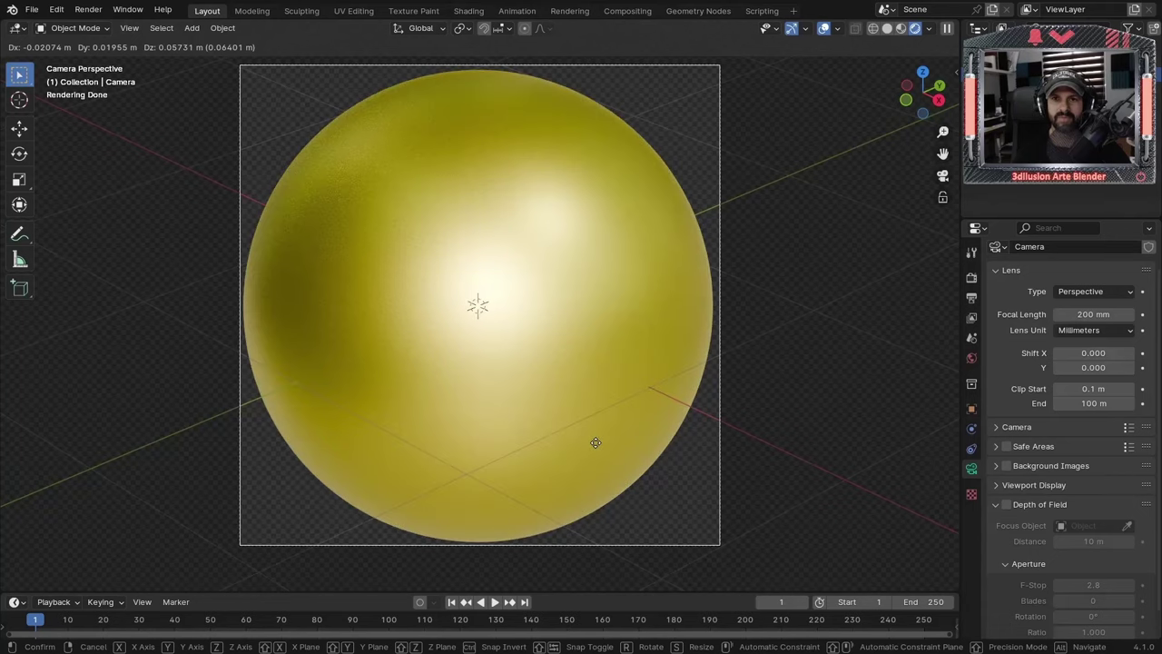
left_click(595, 444)
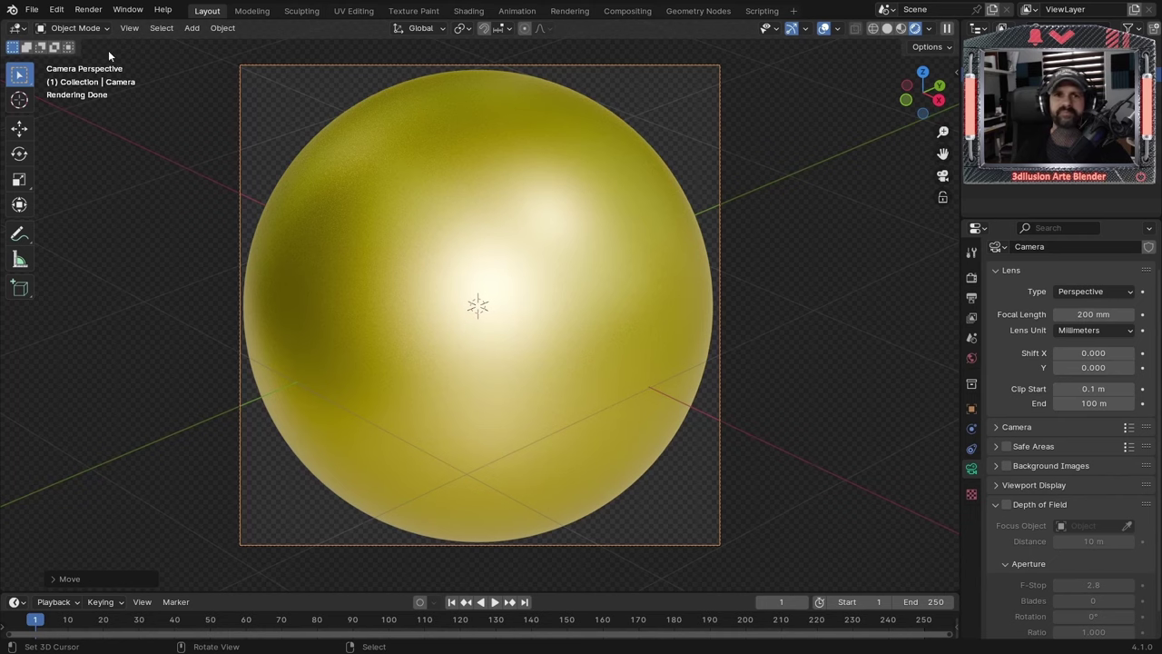
Render the frame and save the image as ejemplo.png in the maccap folder
left_click(89, 9)
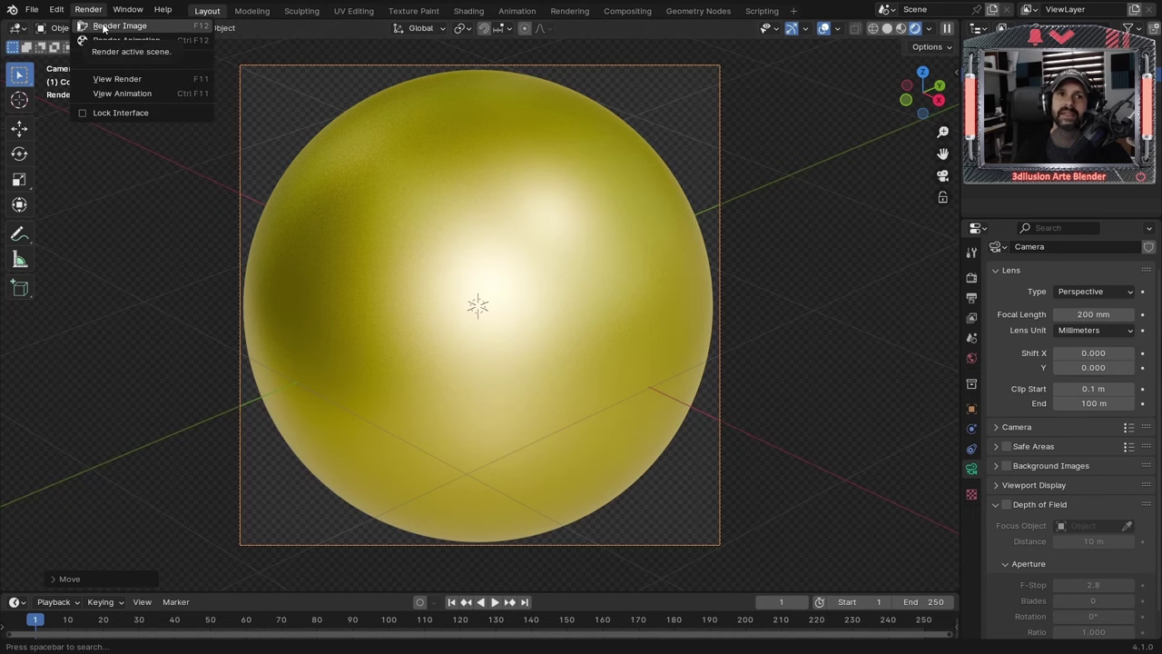
left_click(119, 26)
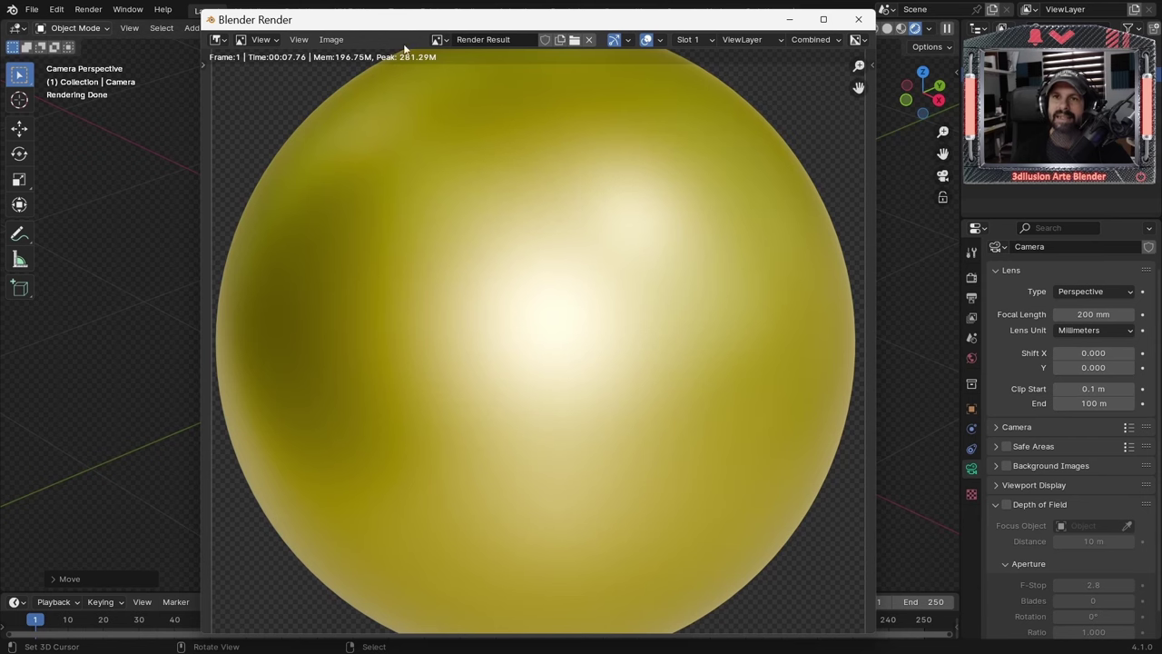
left_click(331, 39)
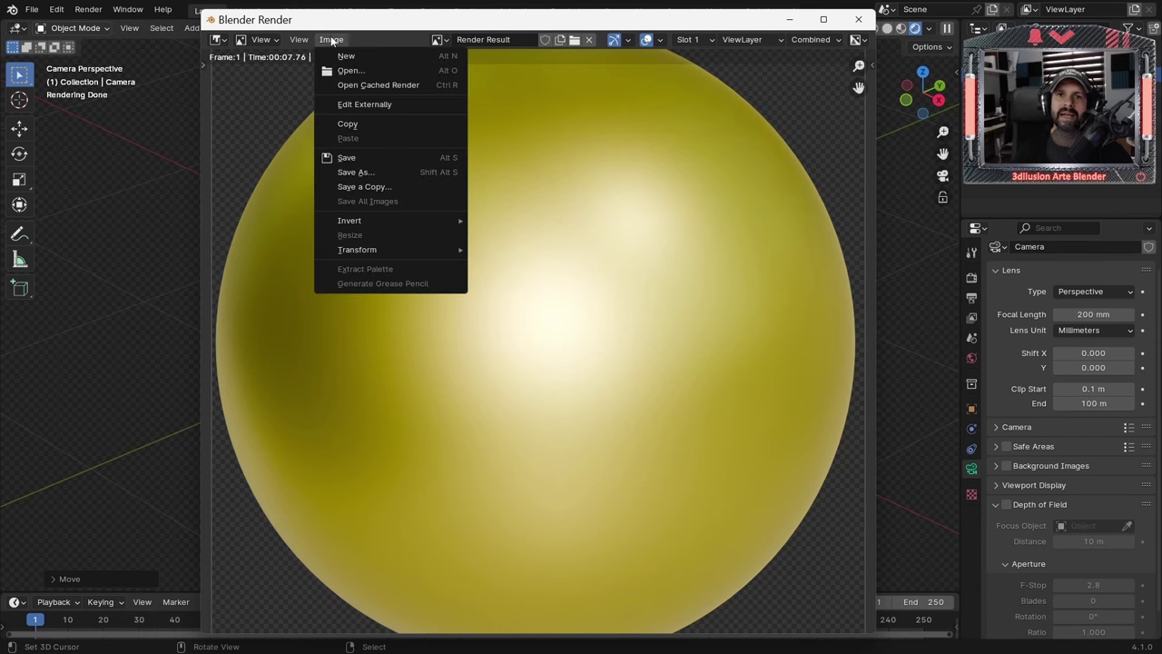
left_click(356, 172)
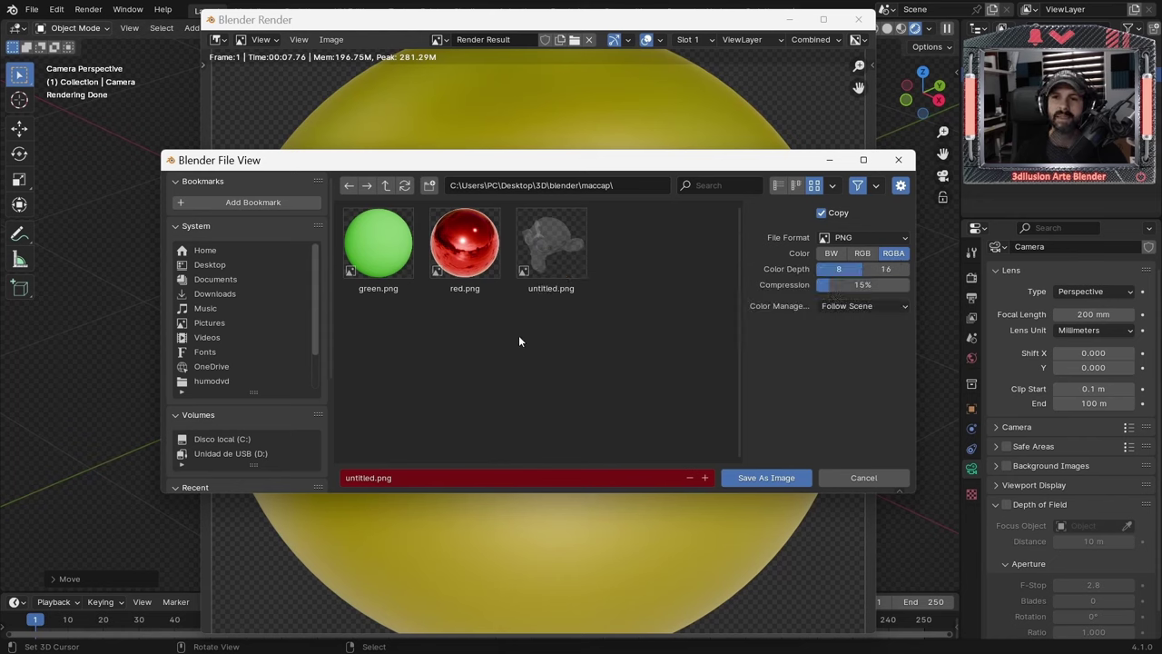
left_click(356, 476)
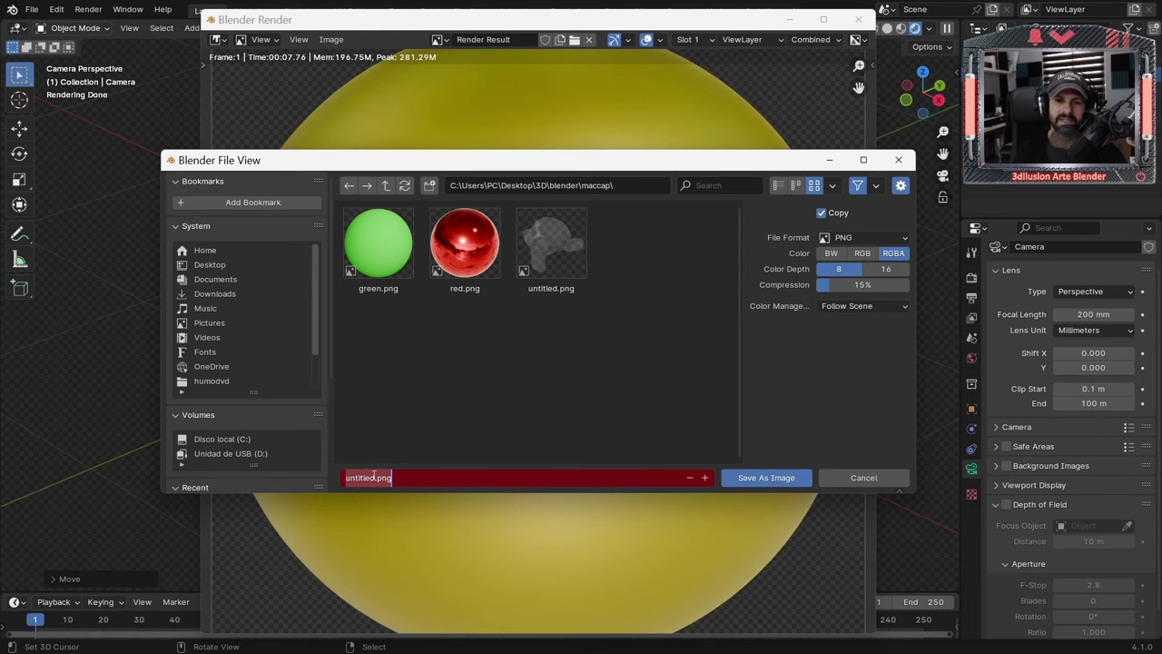
left_click_drag(377, 478, 309, 481)
type("ej")
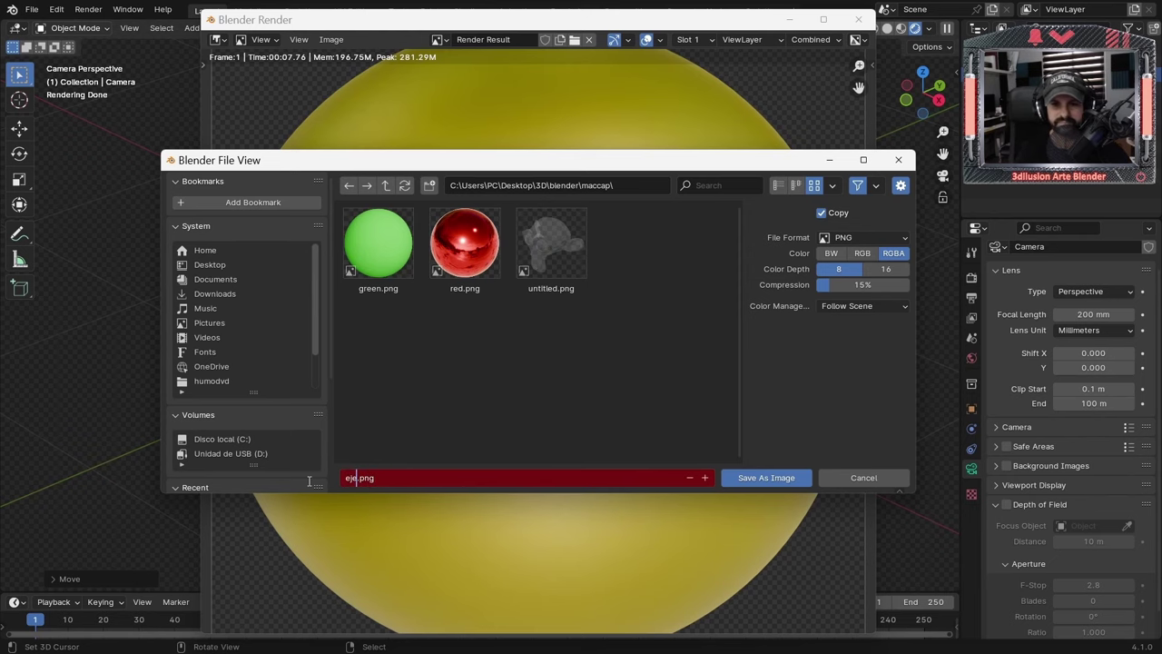
type("emplo")
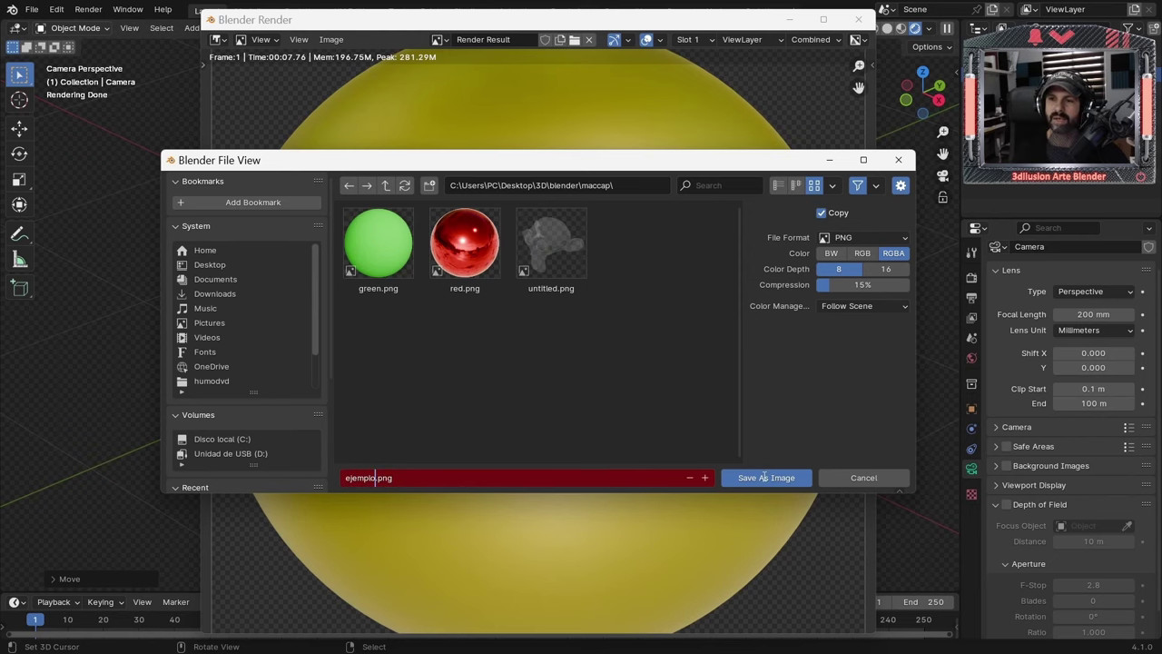
left_click(764, 477)
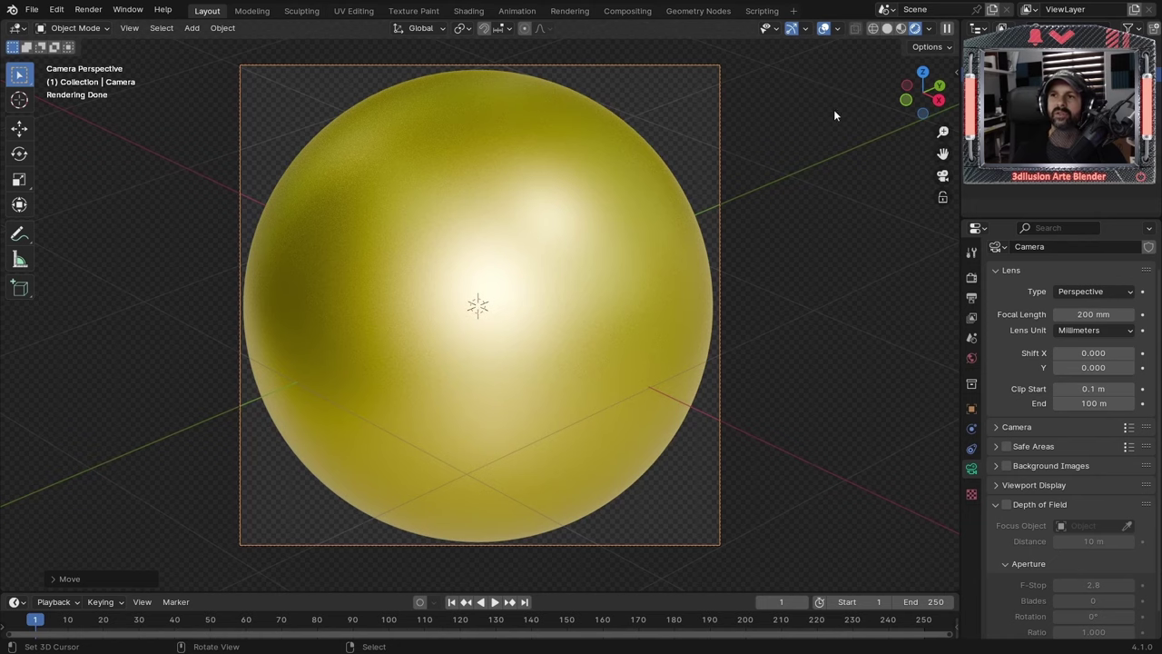
Return to solid shading, select the sphere, and open the MatCap preferences
left_click(885, 29)
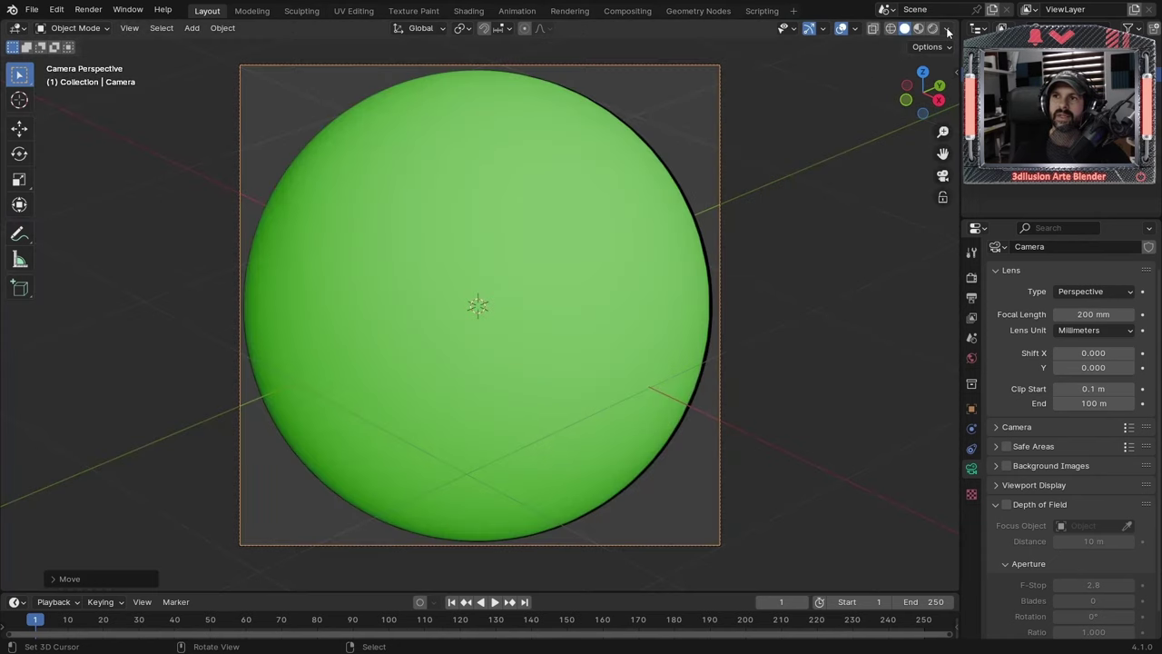
left_click(516, 237)
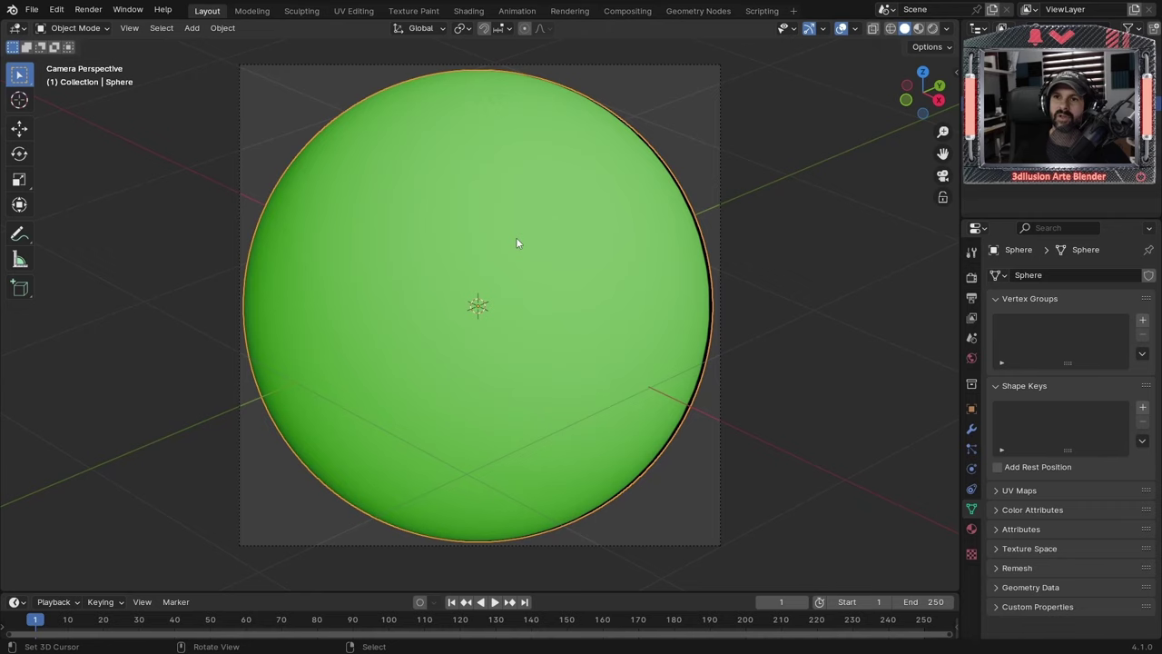
left_click(948, 30)
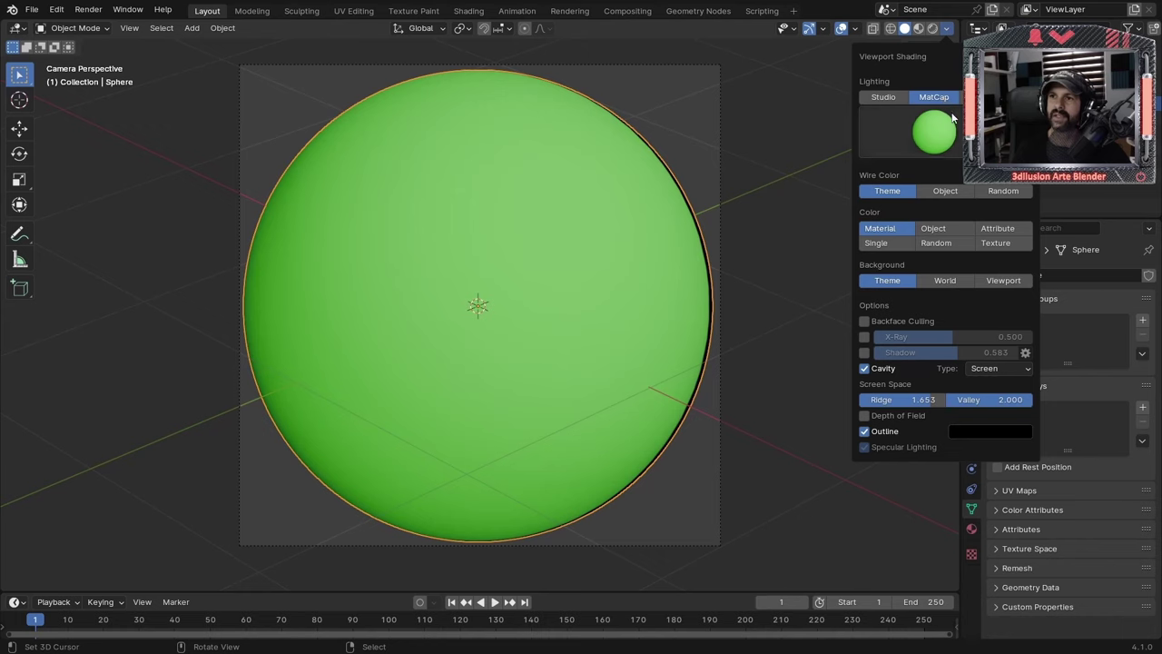
left_click(1024, 110)
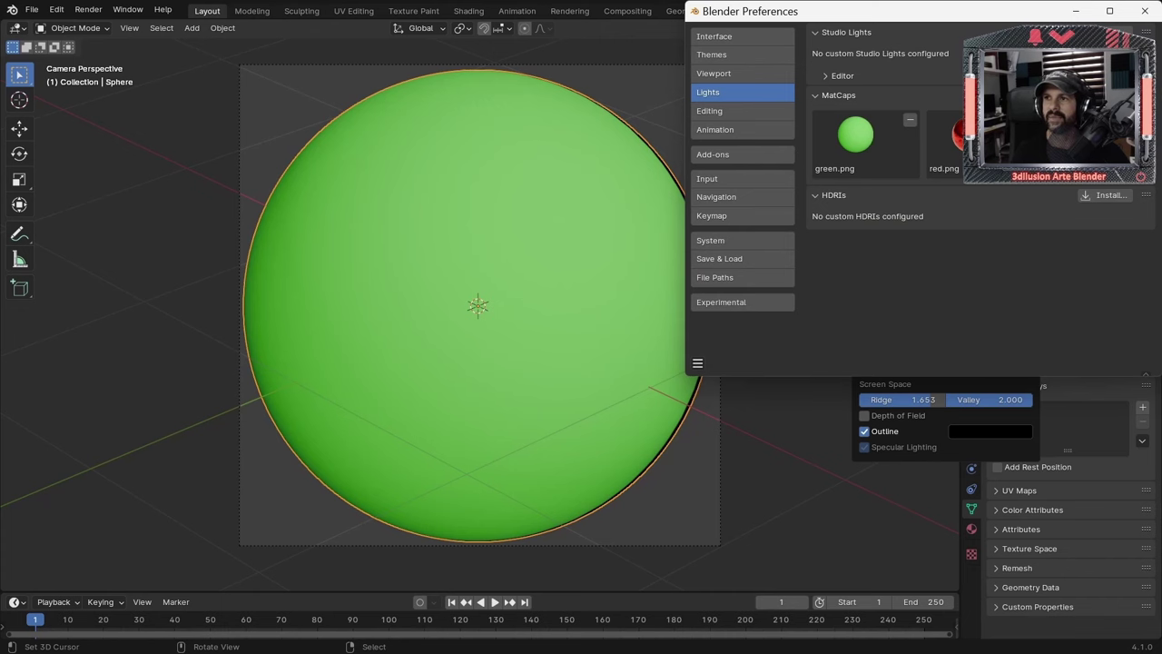
Install maccap/ejemplo.png as a MatCap light, then use the preferences options menu
left_click(1106, 195)
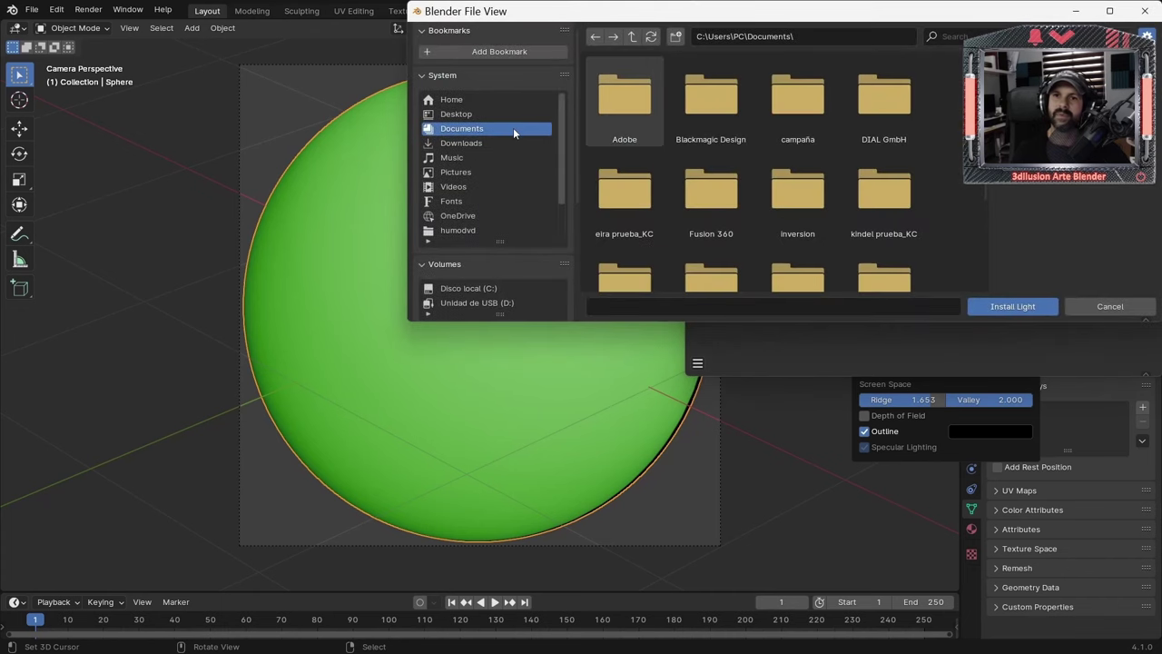
scroll(512, 182, "down", 3)
scroll(513, 207, "down", 5)
left_click(467, 247)
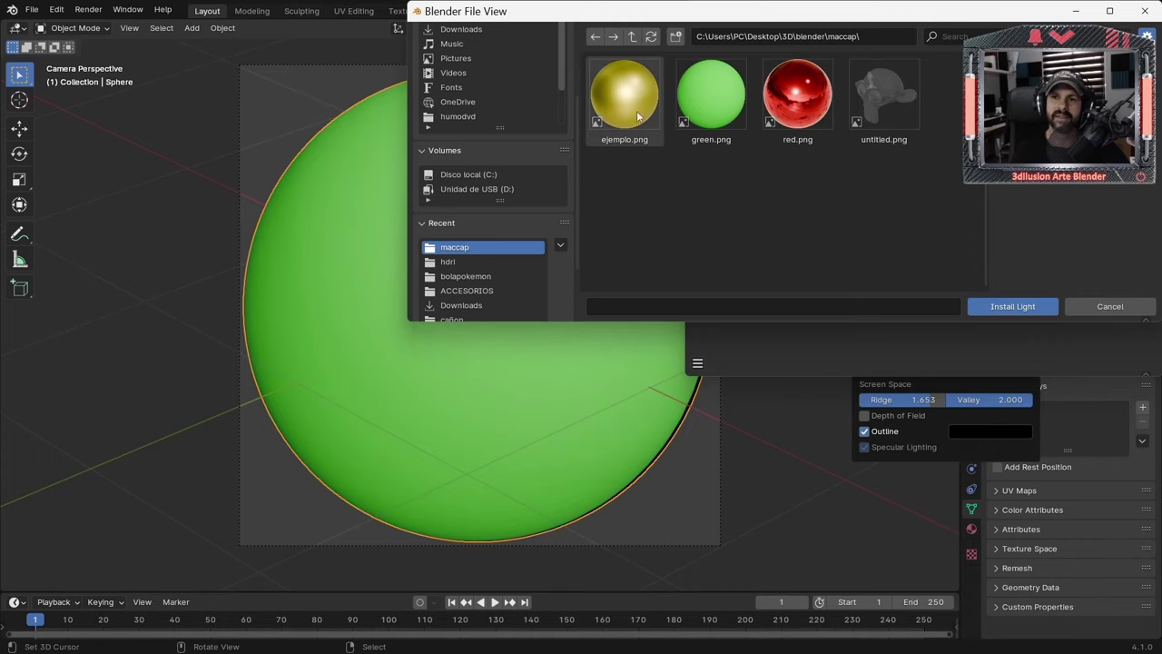
left_click(614, 96)
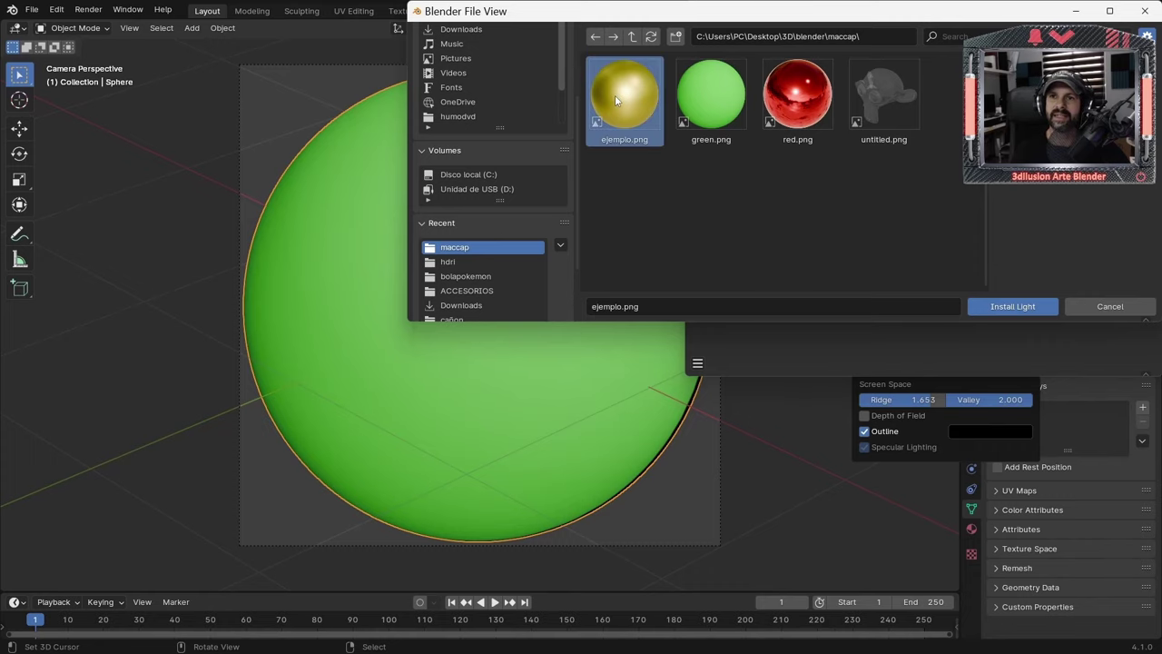
left_click(998, 307)
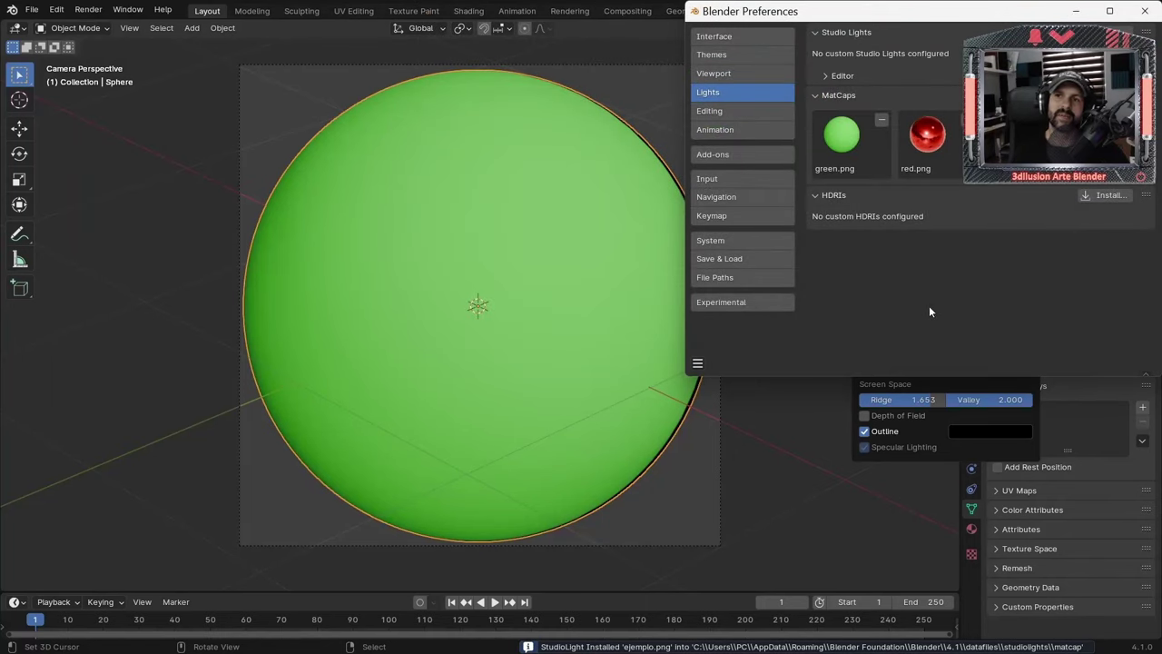
left_click(697, 364)
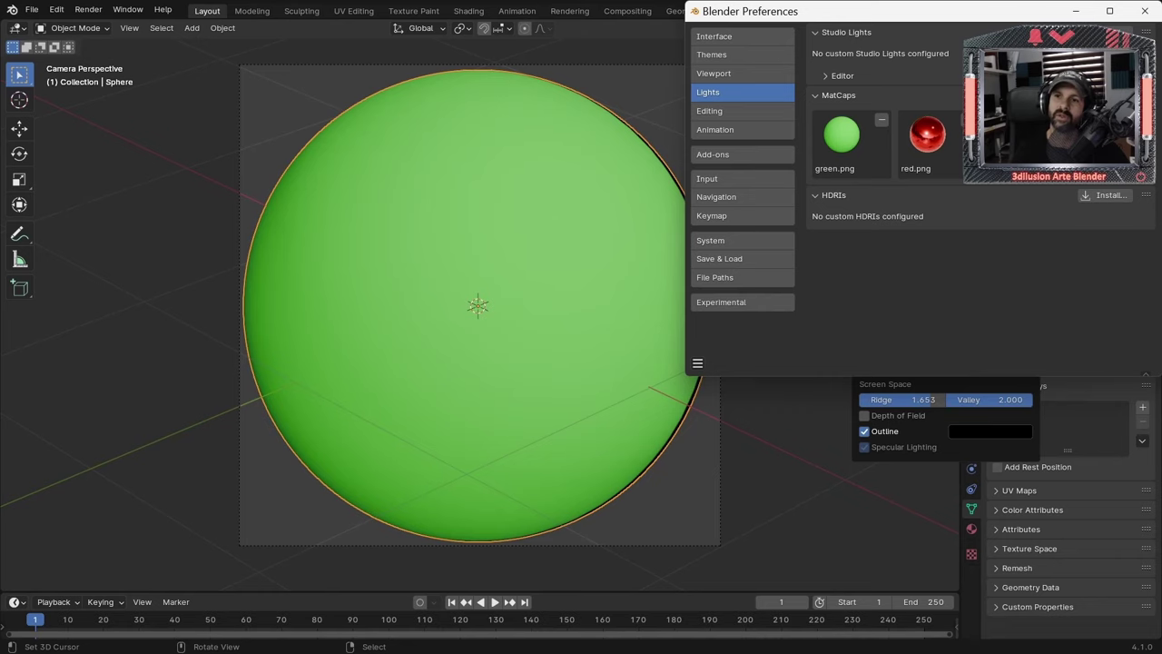
left_click(697, 362)
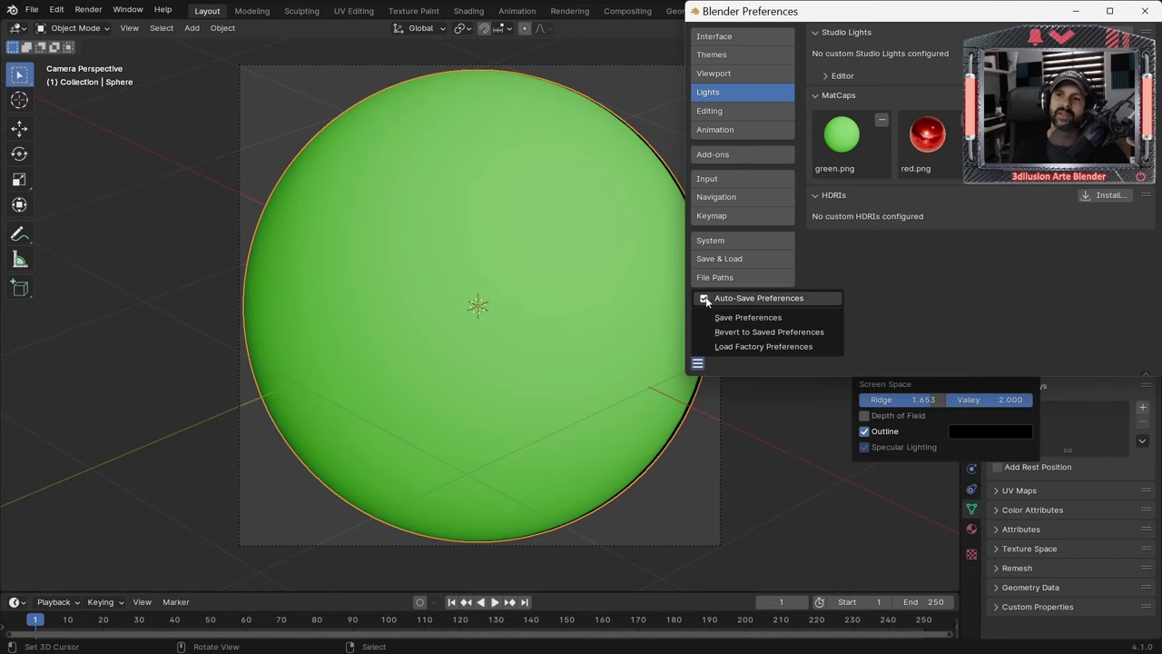
Start a new General scene, discarding the old one without saving
left_click(32, 9)
mouse_move(41, 32)
left_click(234, 38)
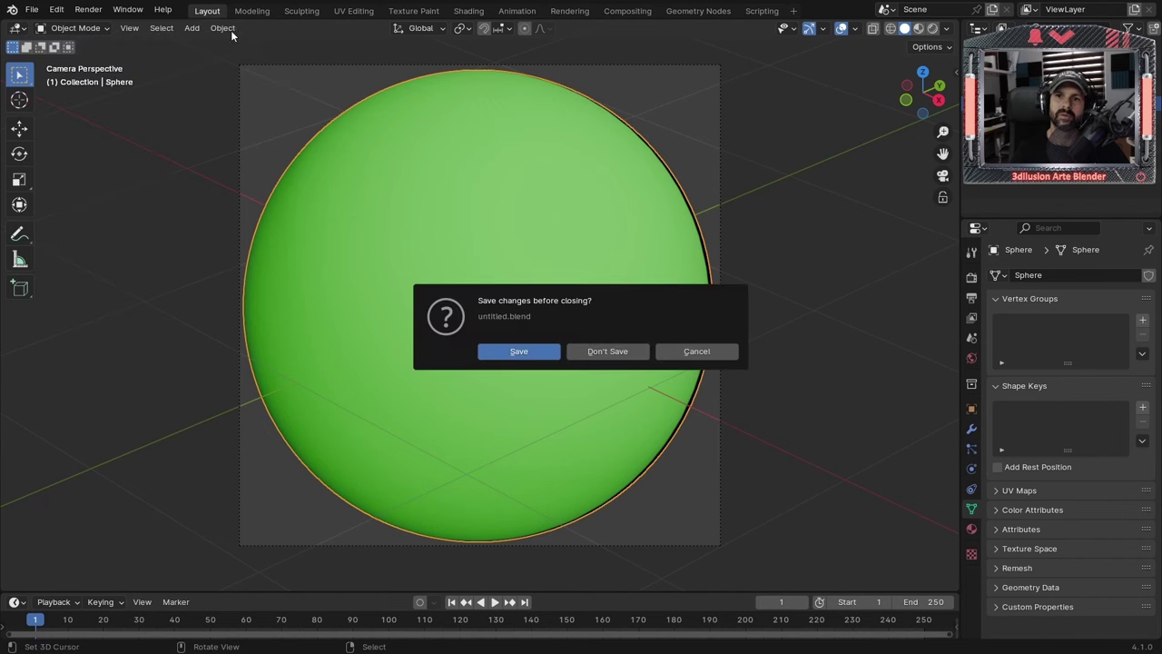
left_click(608, 349)
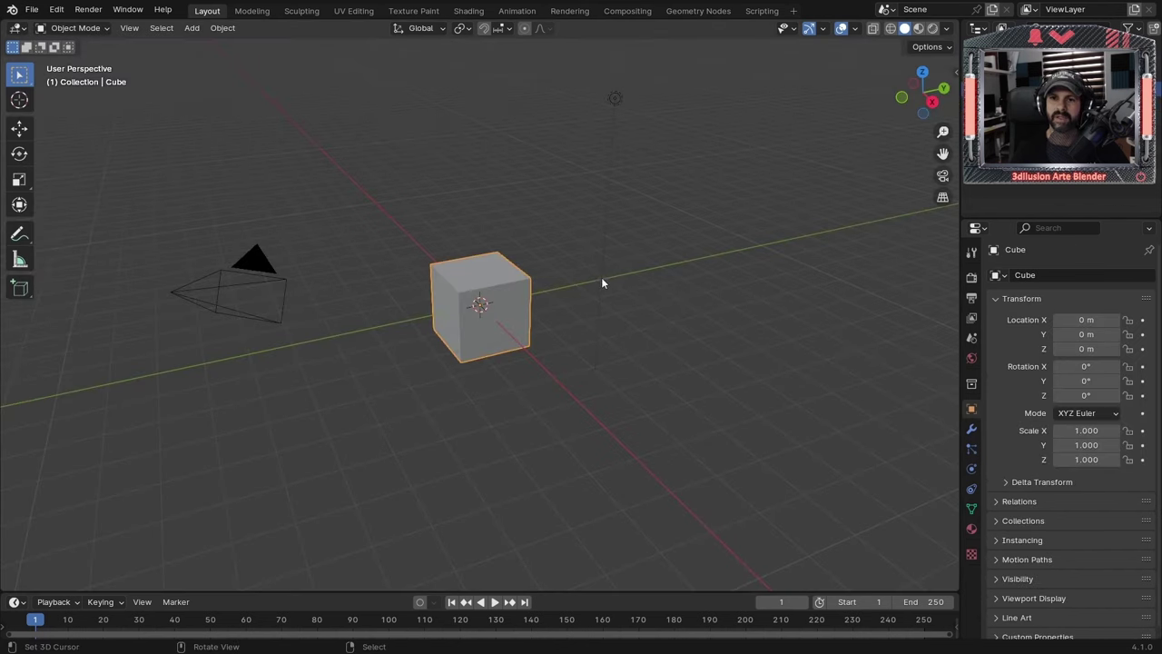
Add a UV sphere beside the cube and shade it smooth
key("shift+a")
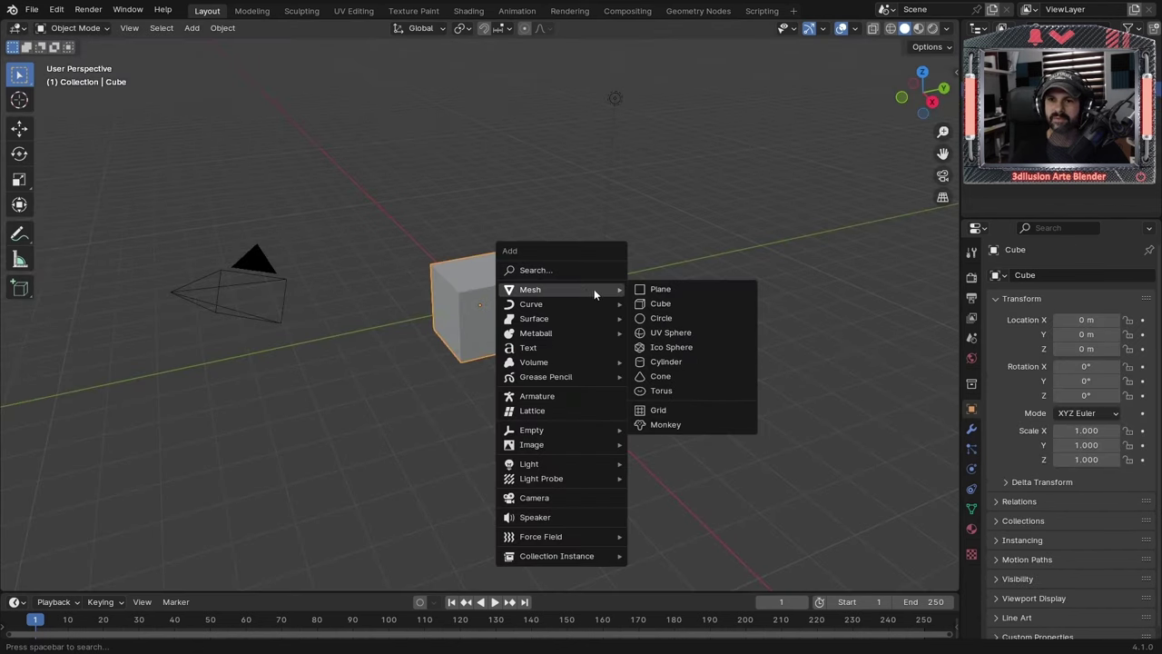
left_click(672, 332)
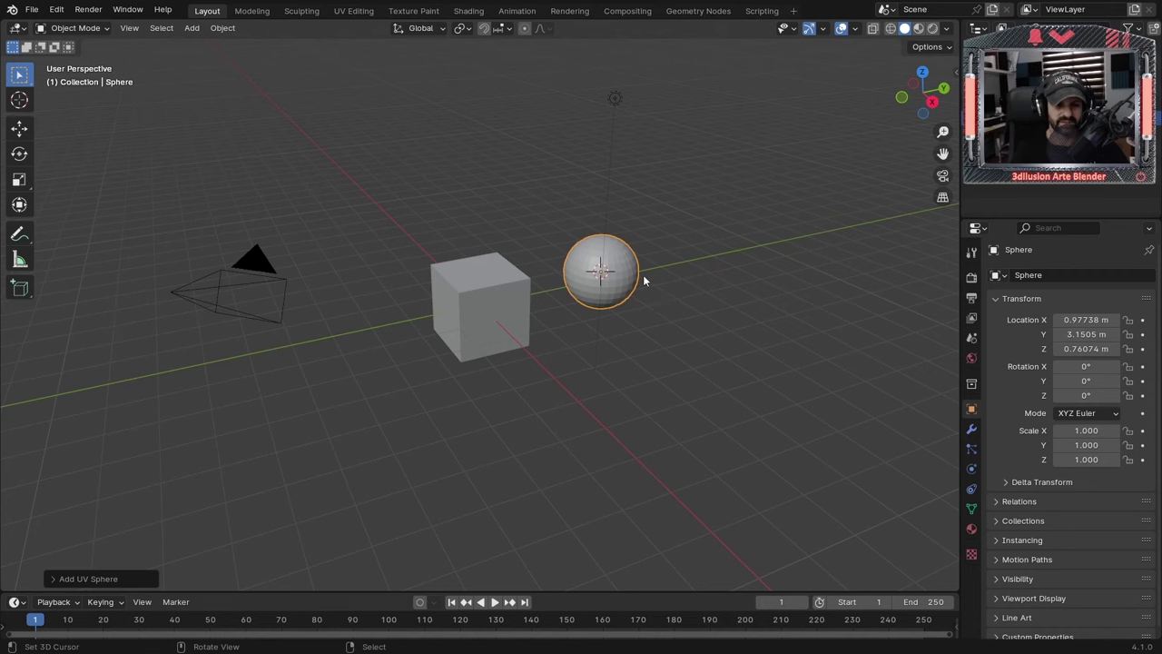
right_click(643, 274)
left_click(592, 276)
scroll(618, 285, "up", 2)
scroll(701, 262, "up", 1)
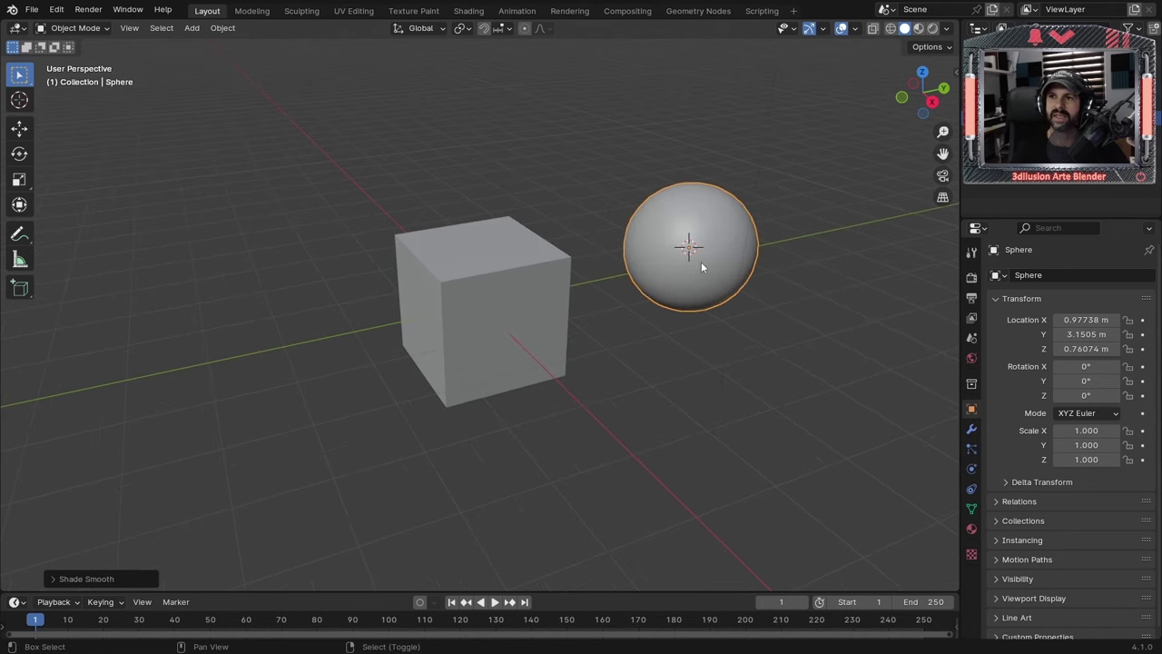
middle_click_drag(701, 261, 607, 276, "shift")
Set viewport lighting to MatCap and apply the gold ejemplo MatCap
left_click(946, 28)
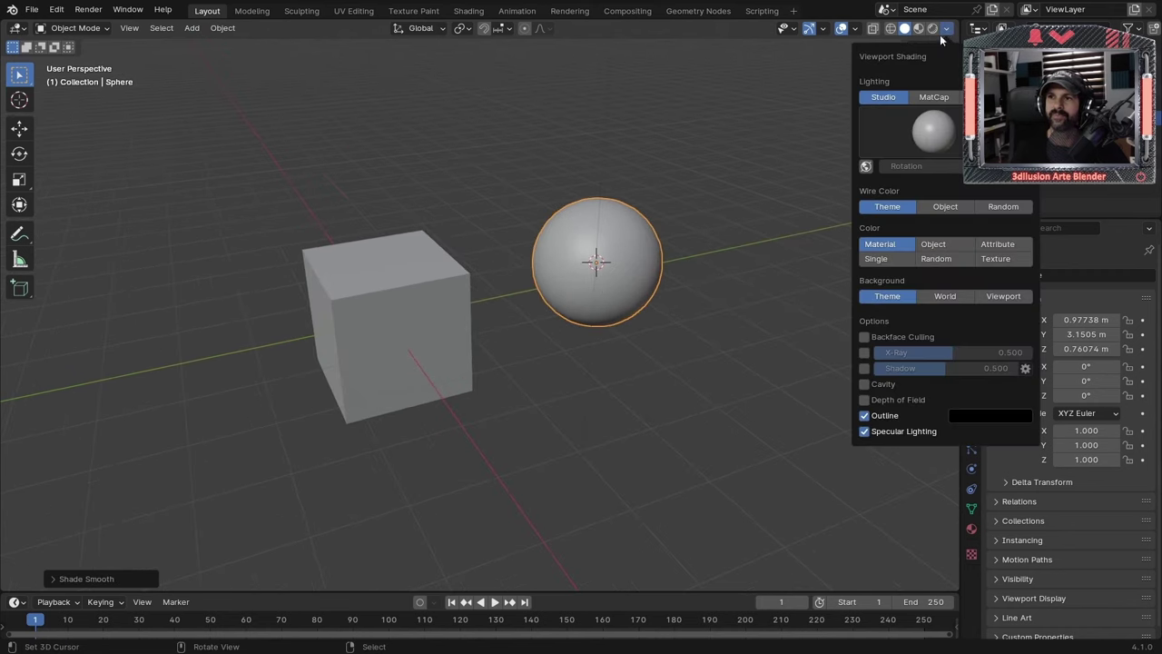
left_click(933, 96)
left_click(935, 125)
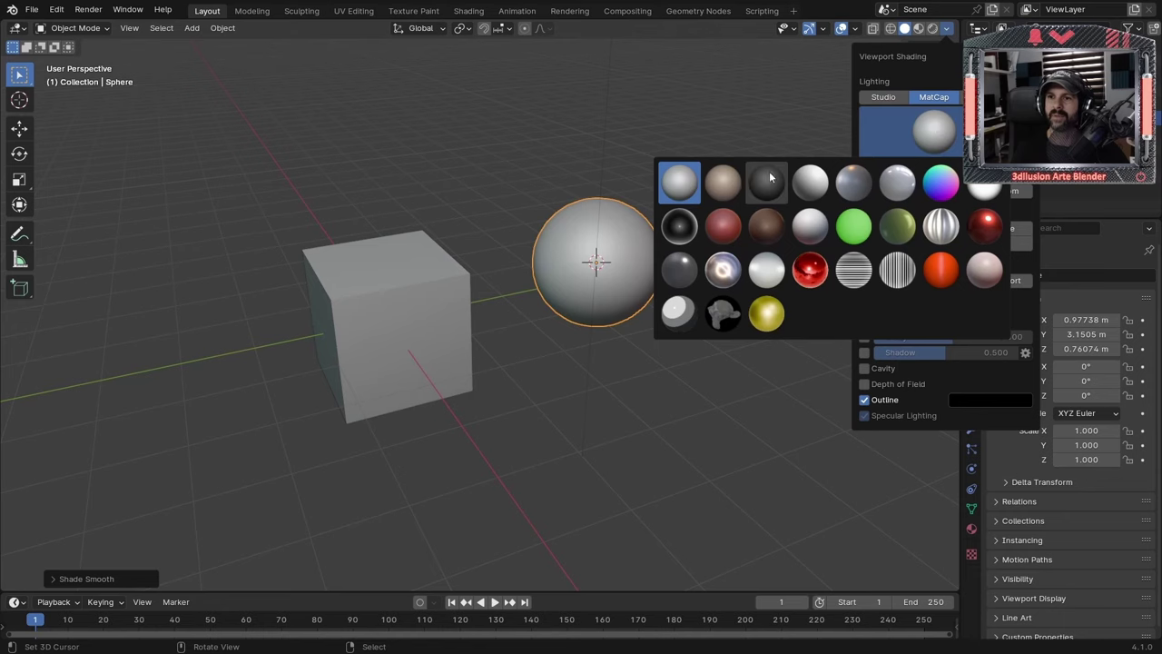
left_click(768, 314)
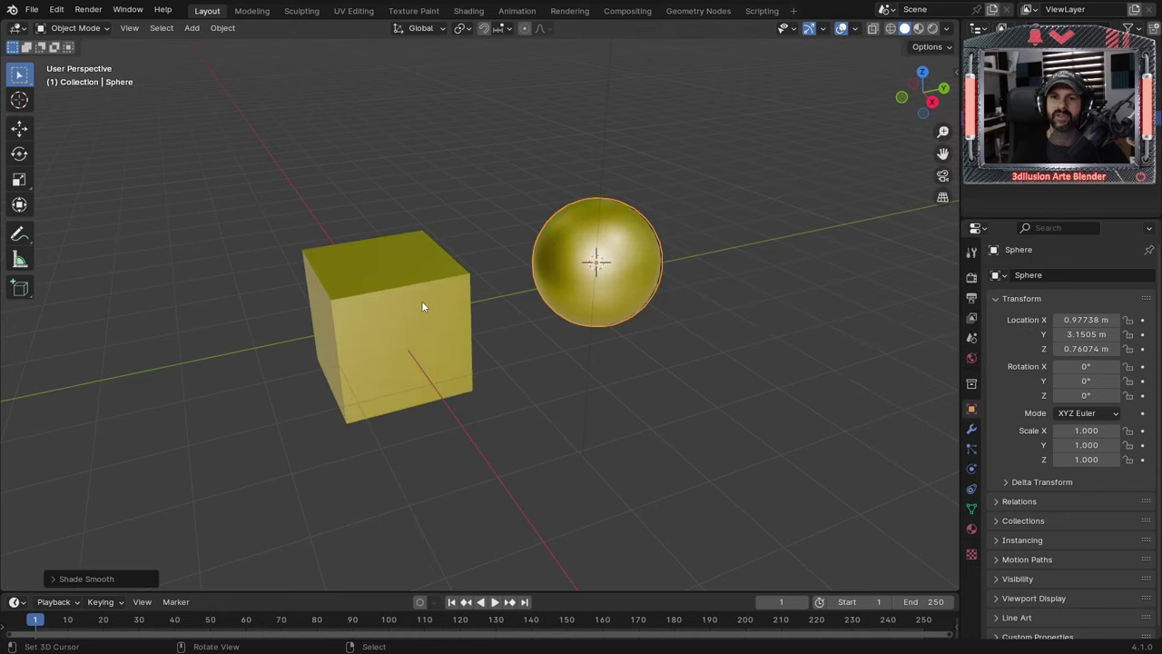
mouse_move(421, 300)
middle_mouse_down()
mouse_move(500, 262)
mouse_move(604, 259)
mouse_move(543, 338)
middle_mouse_up()
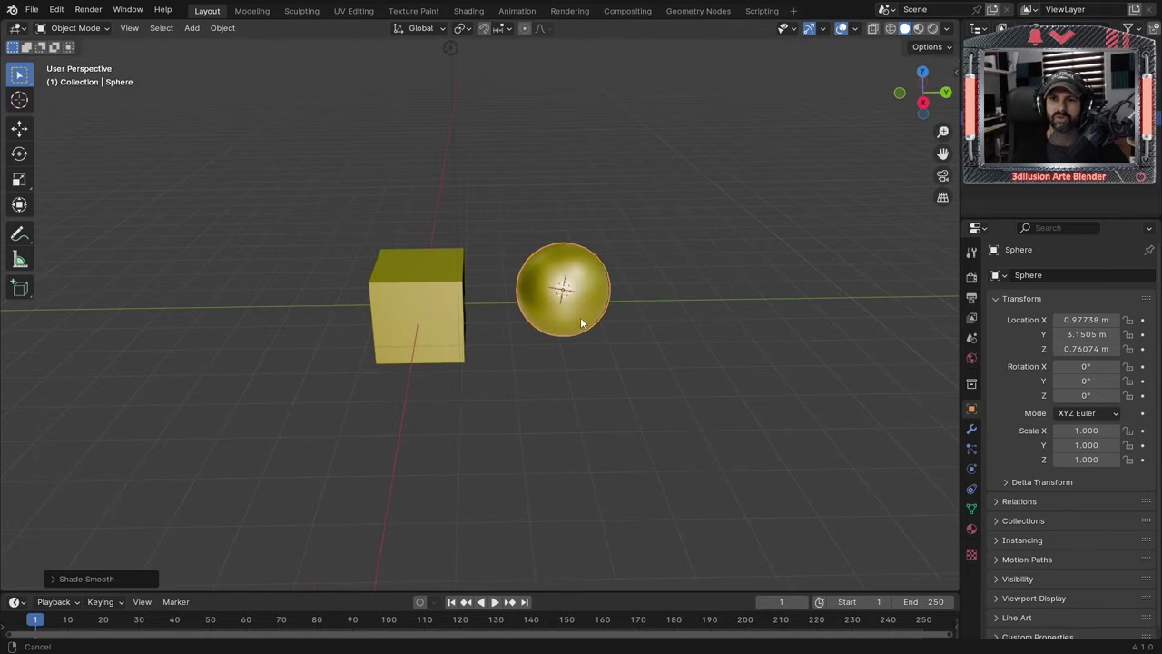
Add a Suzanne monkey head and give it a Ctrl+2 subdivision surface
middle_click_drag(543, 338, 578, 280)
key("shift+a")
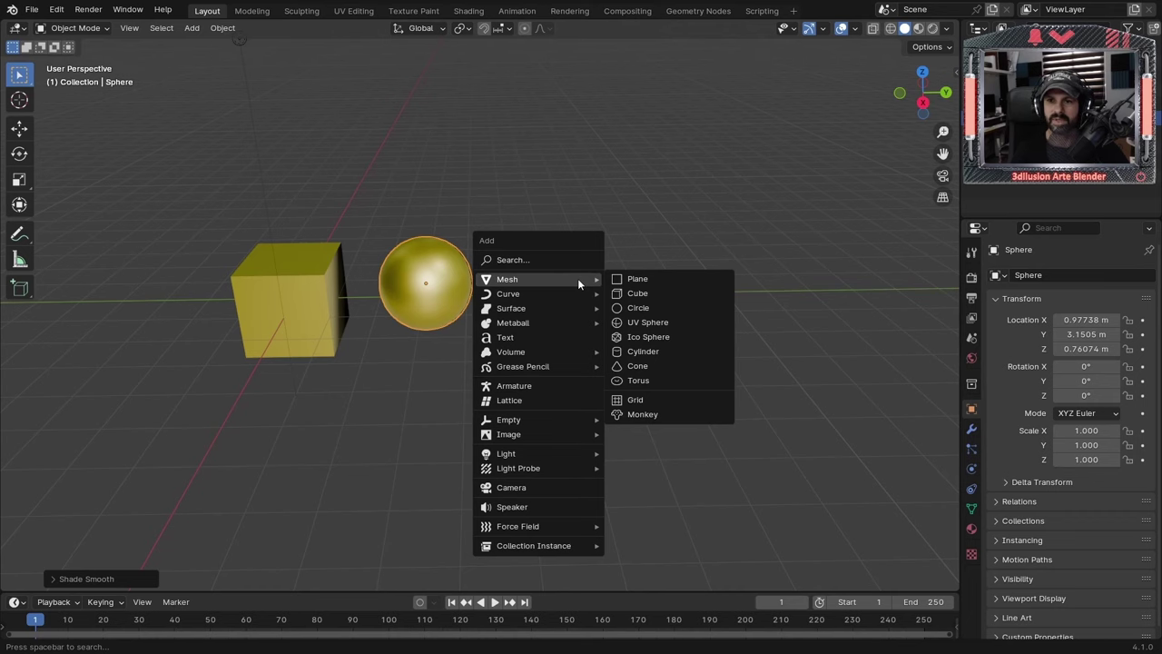
left_click(662, 414)
scroll(620, 308, "up", 1)
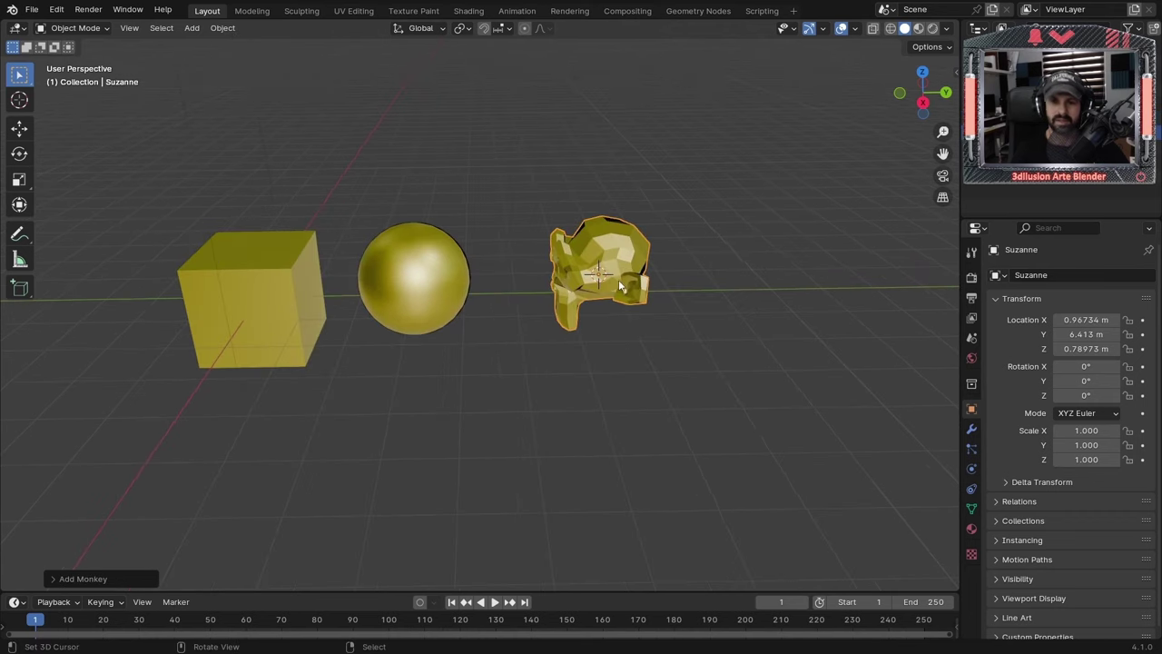
key("ctrl+2")
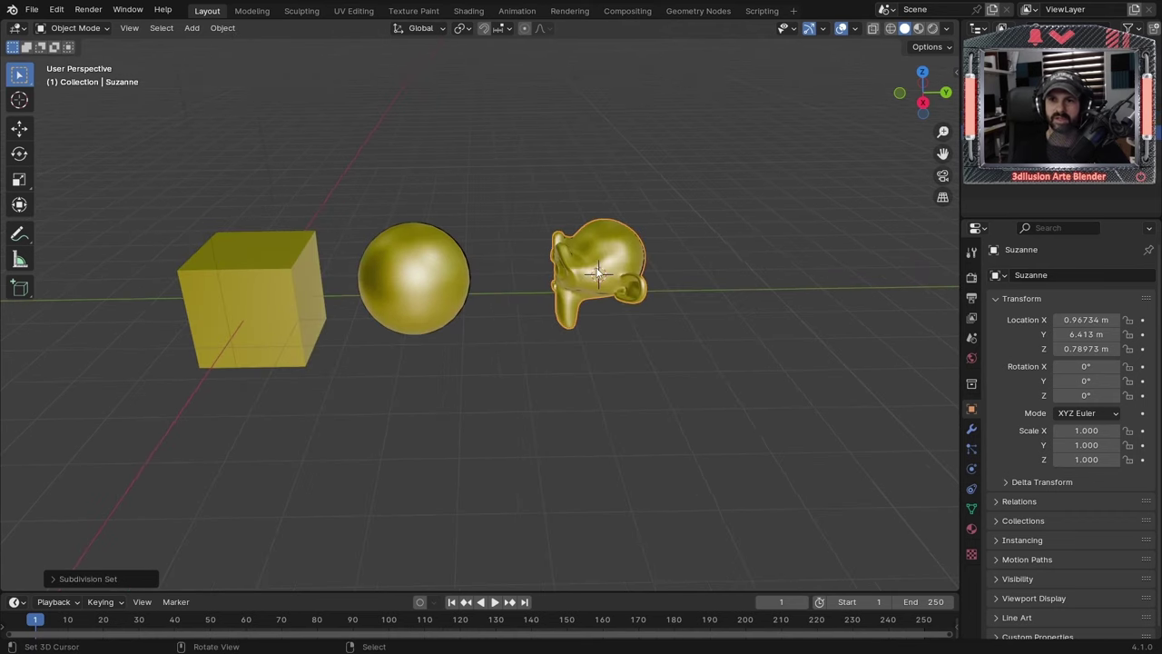
Orbit around the monkey and sphere to inspect them in the gold MatCap
mouse_move(618, 278)
middle_mouse_down()
mouse_move(677, 287)
mouse_move(677, 264)
middle_mouse_up()
scroll(443, 270, "up", 3)
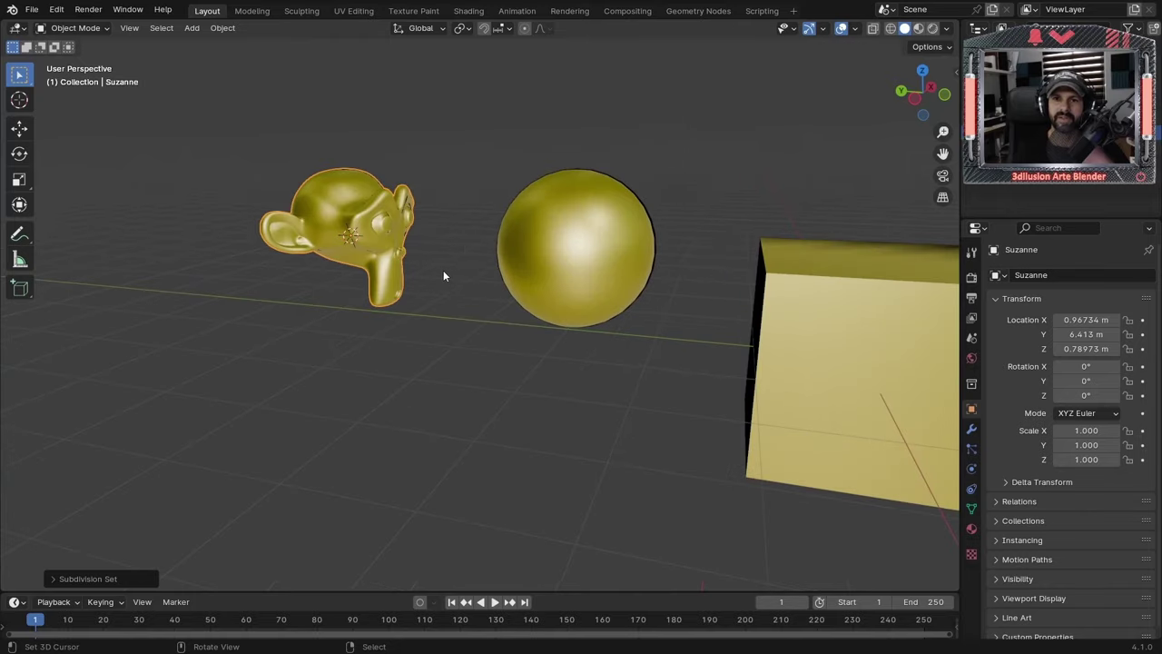
mouse_move(409, 239)
middle_mouse_down()
mouse_move(627, 270)
mouse_move(357, 242)
middle_mouse_up()
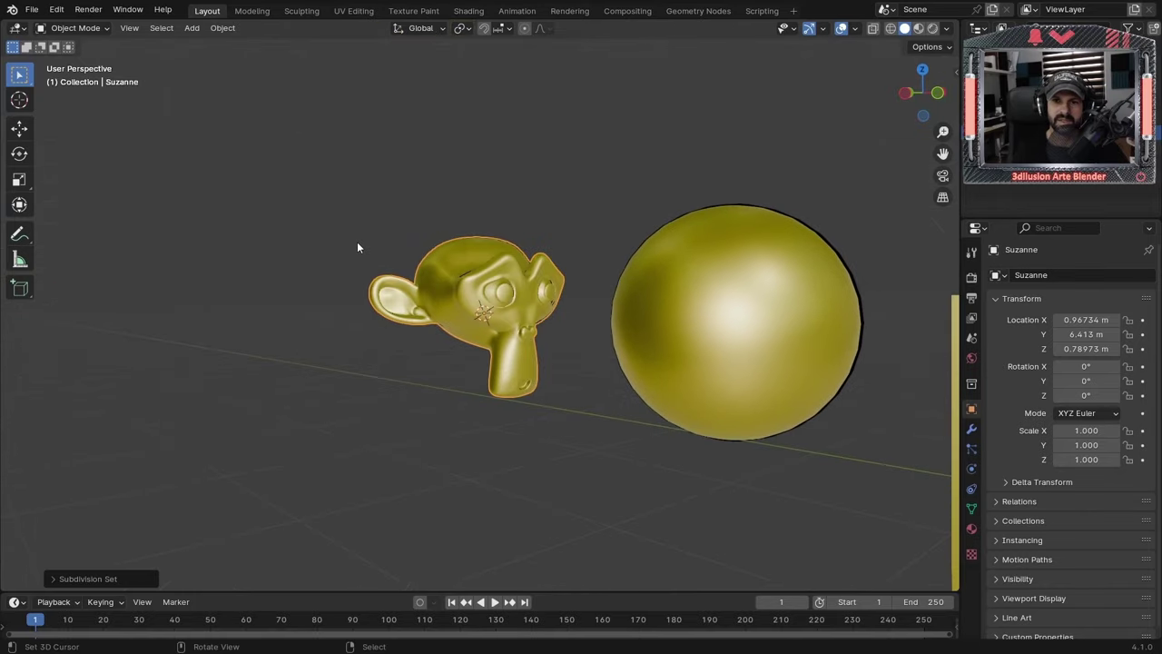
scroll(431, 310, "up", 3)
middle_click_drag(430, 306, 484, 260)
scroll(485, 260, "down", 4)
left_click(947, 28)
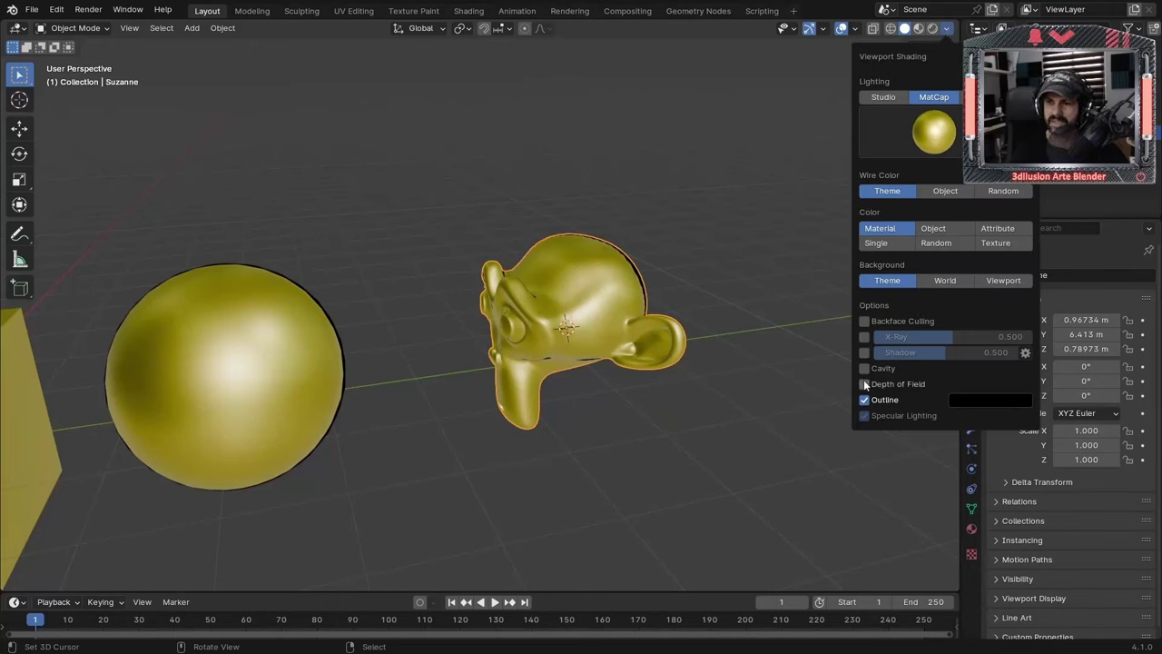
Preview X-Ray and Shadow shading in the viewport, leaving both turned off
left_click(868, 336)
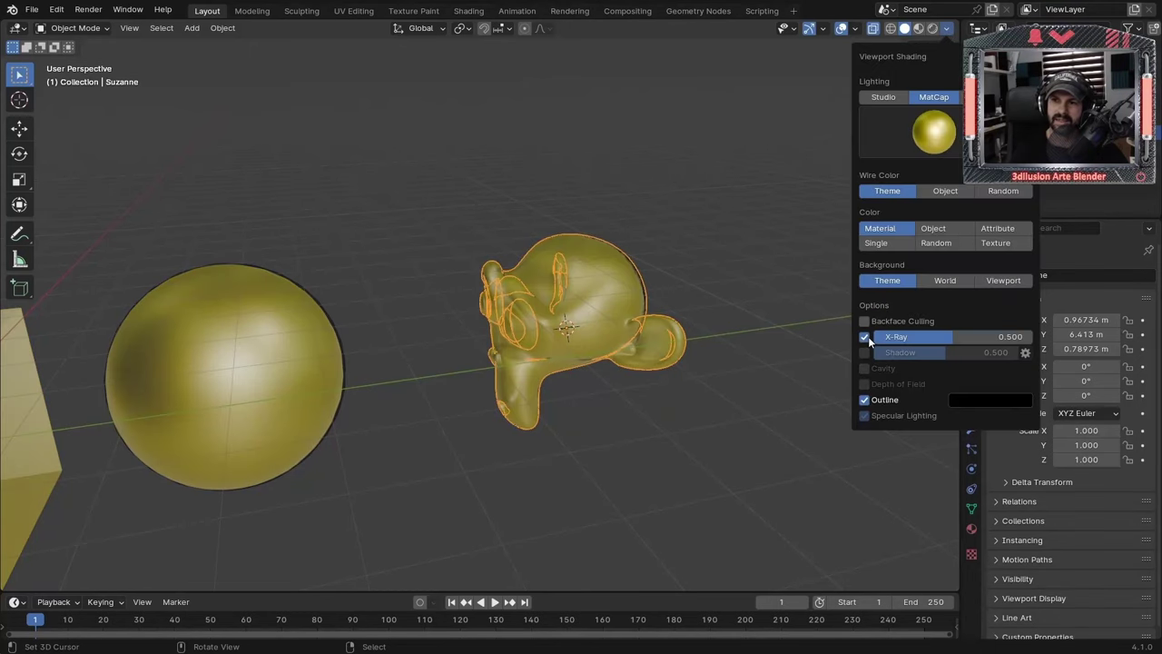
left_click(868, 336)
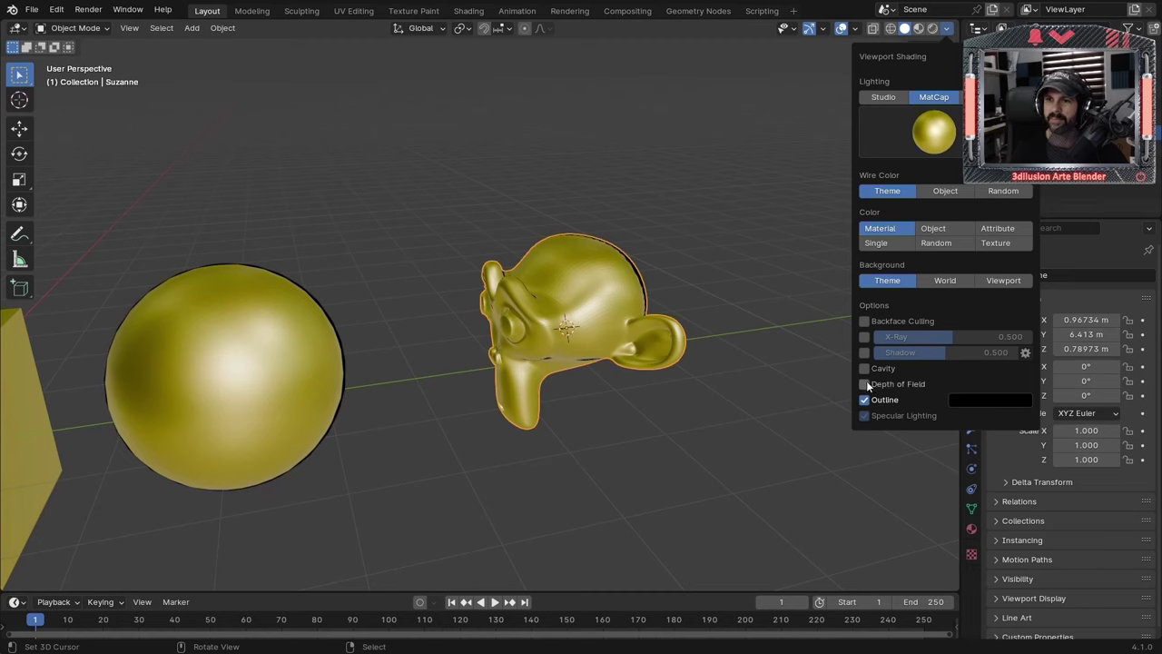
left_click(865, 353)
left_click(865, 353)
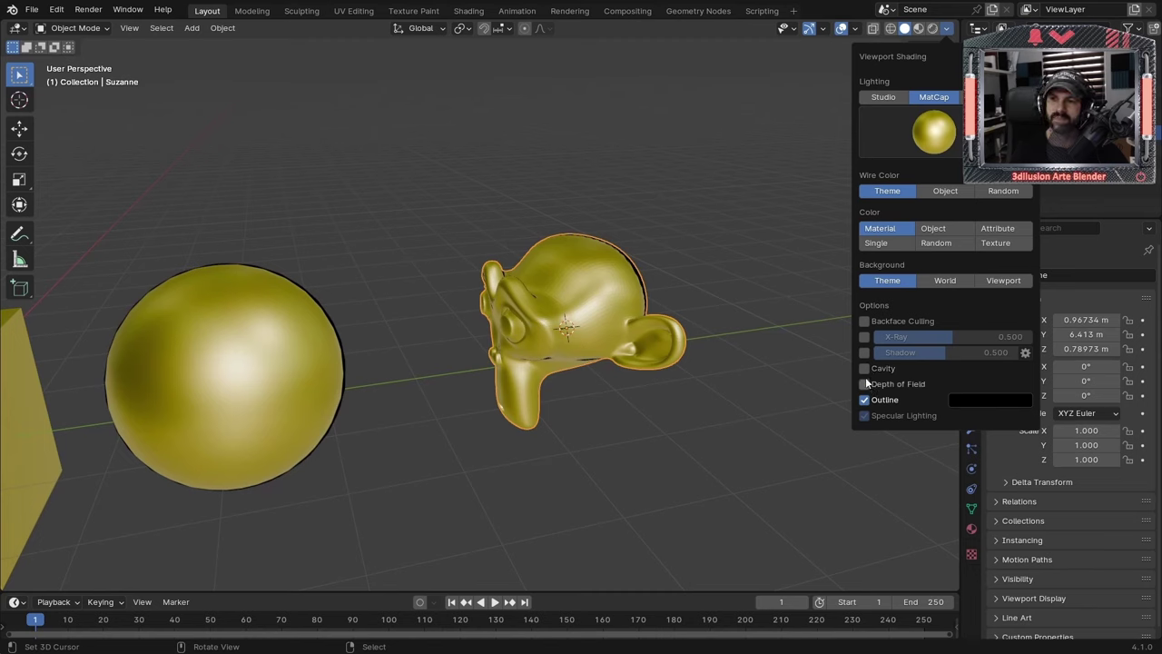
Enable Cavity shading with Ridge 1.458 and Valley 0.000
left_click(866, 372)
left_click_drag(895, 404, 962, 403)
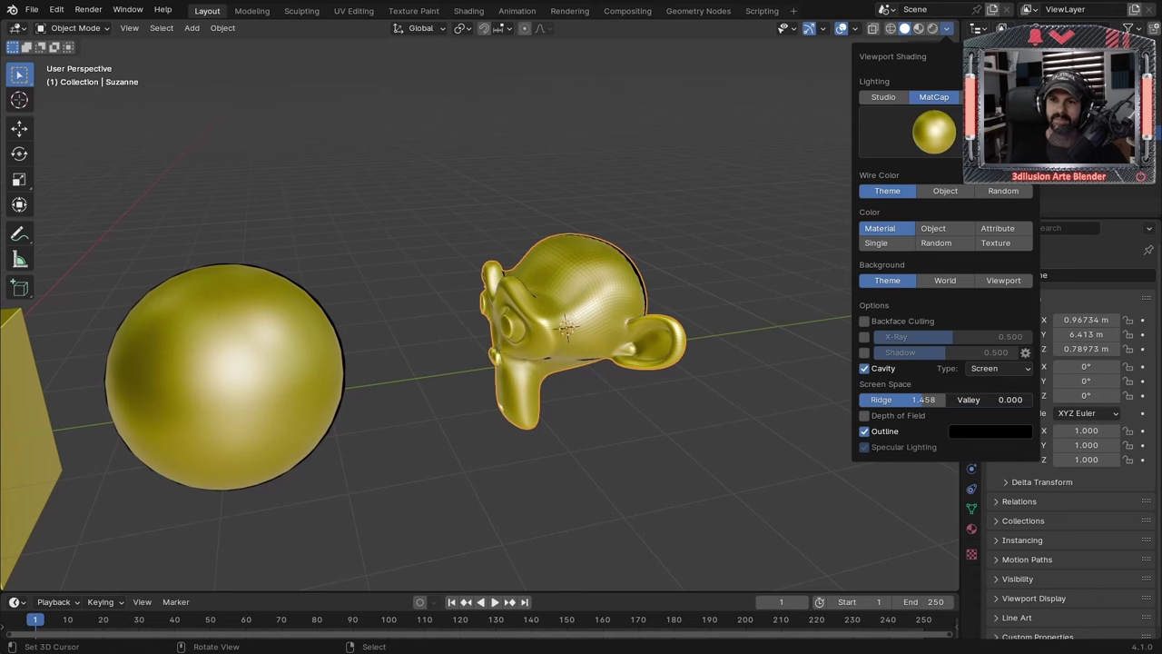
middle_click_drag(727, 314, 469, 311)
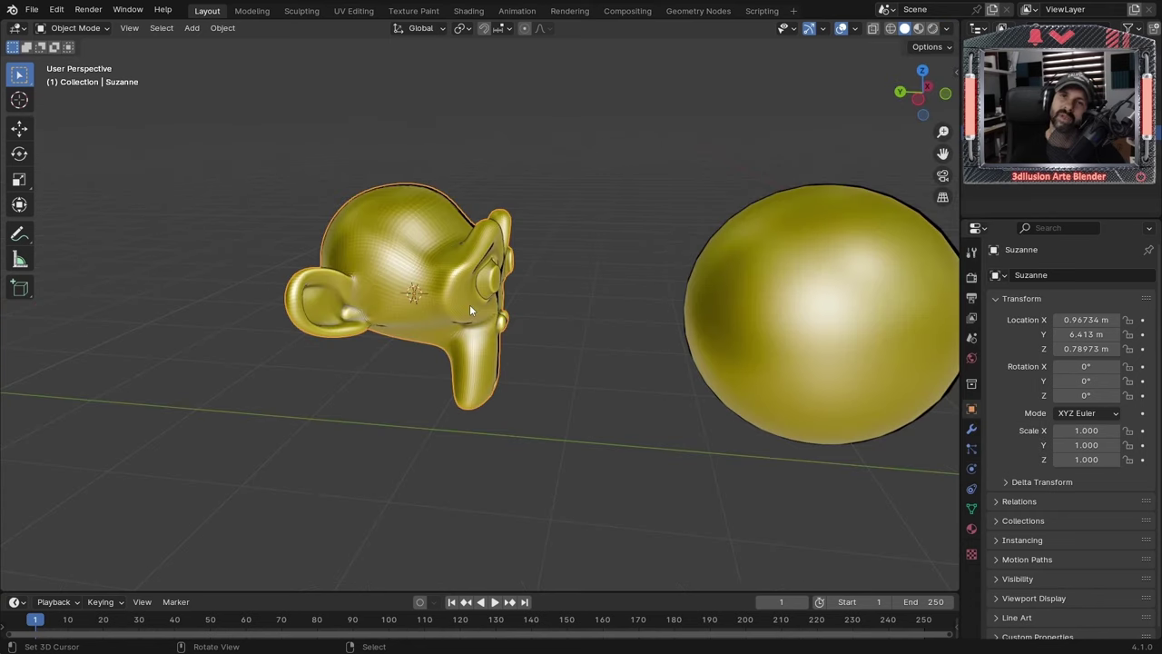